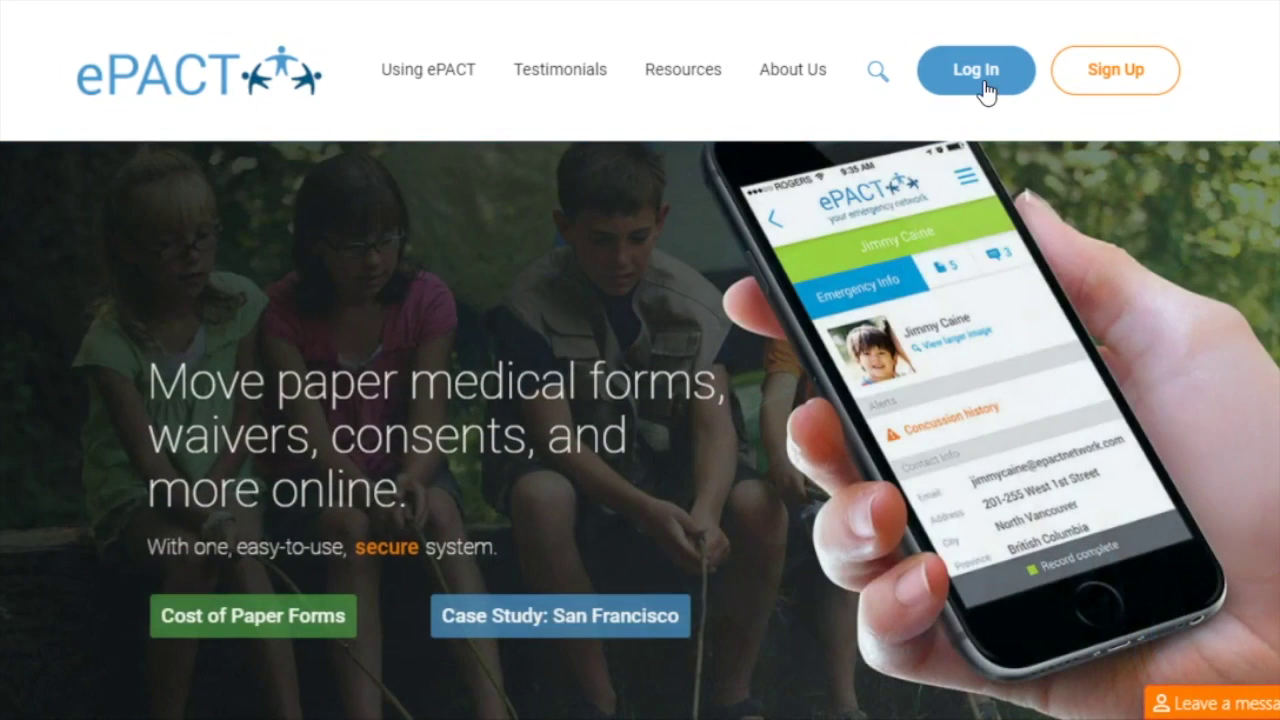
Step: Log in to the administrator account with the account email and password
{"action": "left_click", "coordinate": [976, 70]}
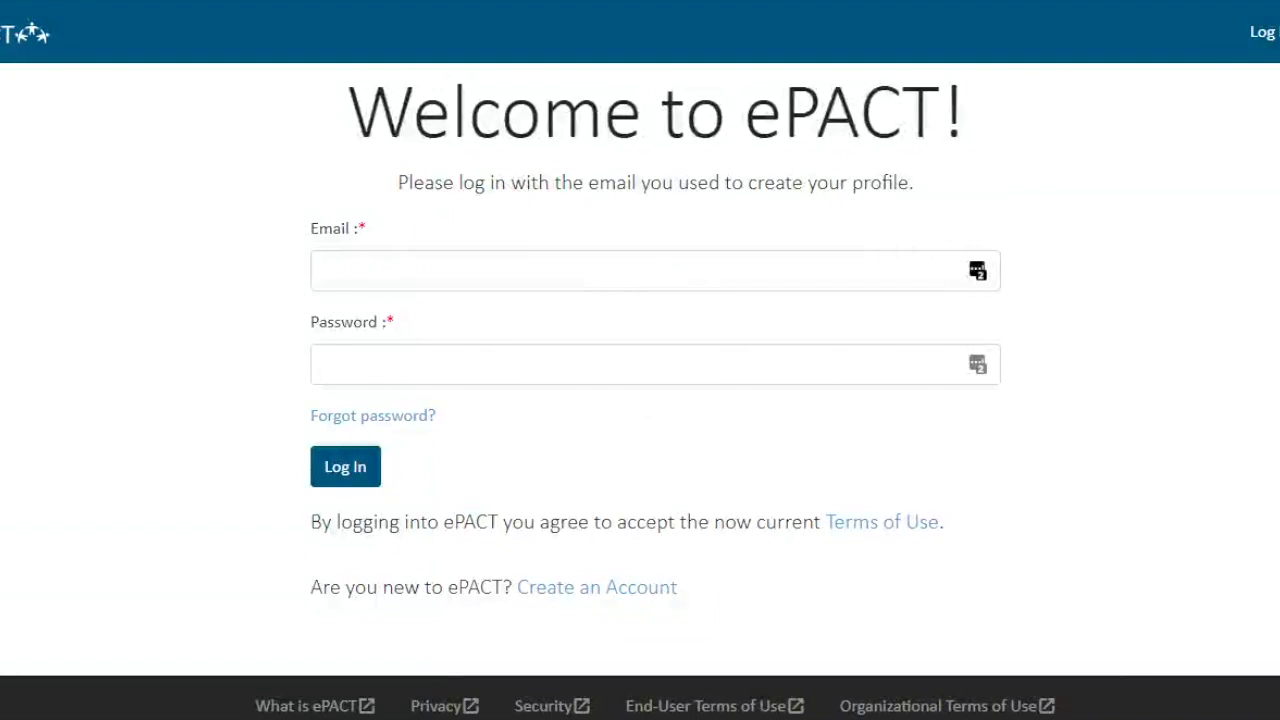
{"action": "left_click", "coordinate": [500, 270]}
{"action": "key", "text": "ctrl+v"}
{"action": "key", "text": "Tab"}
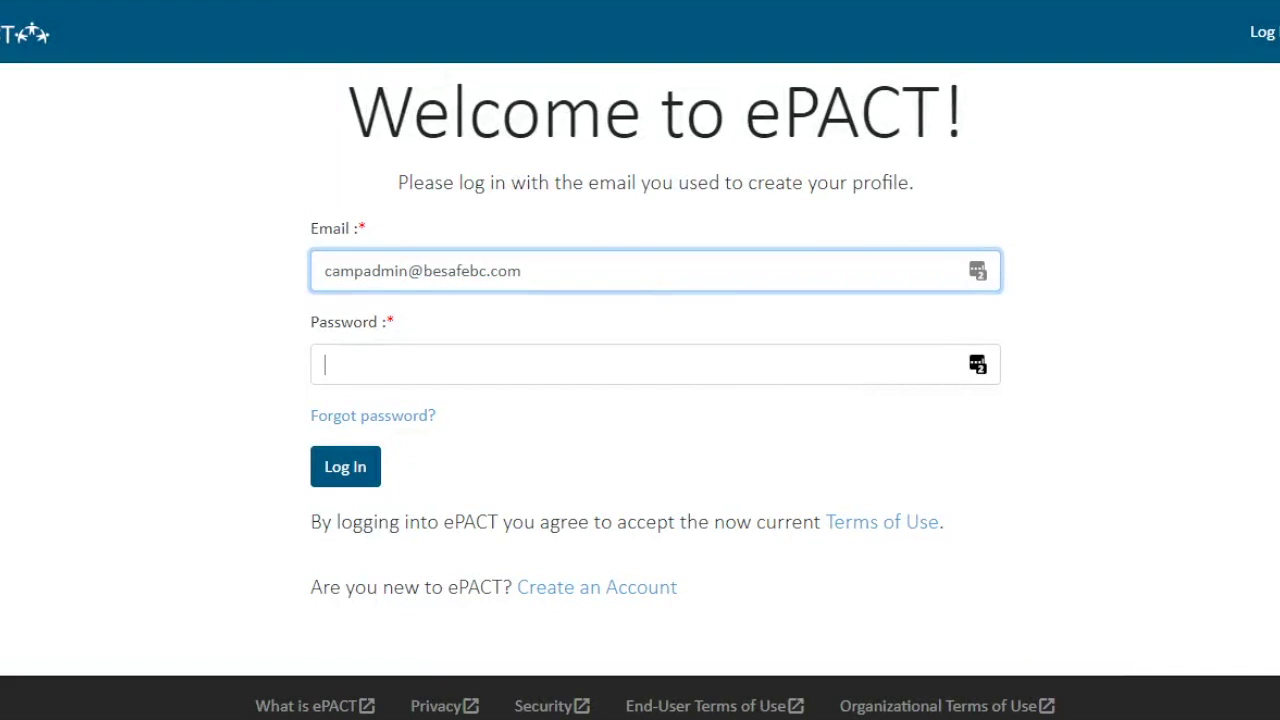
{"action": "type", "text": "••••••••••"}
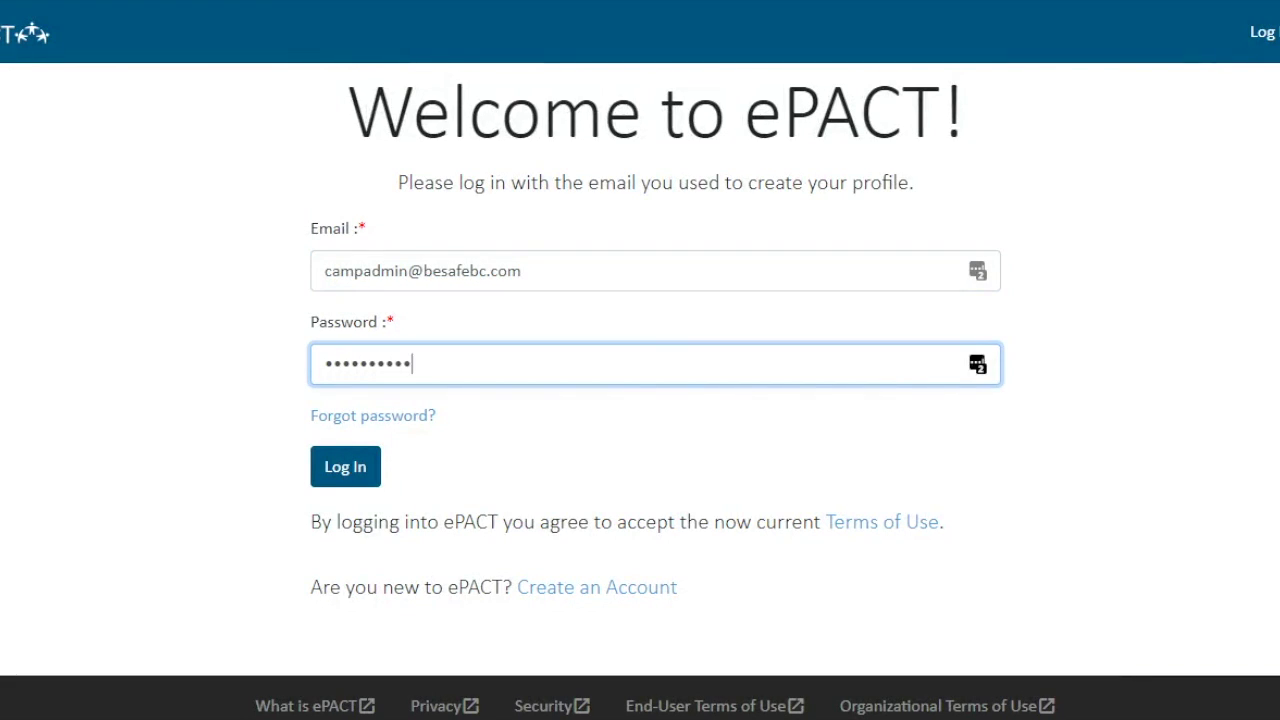
{"action": "key", "text": "Return"}
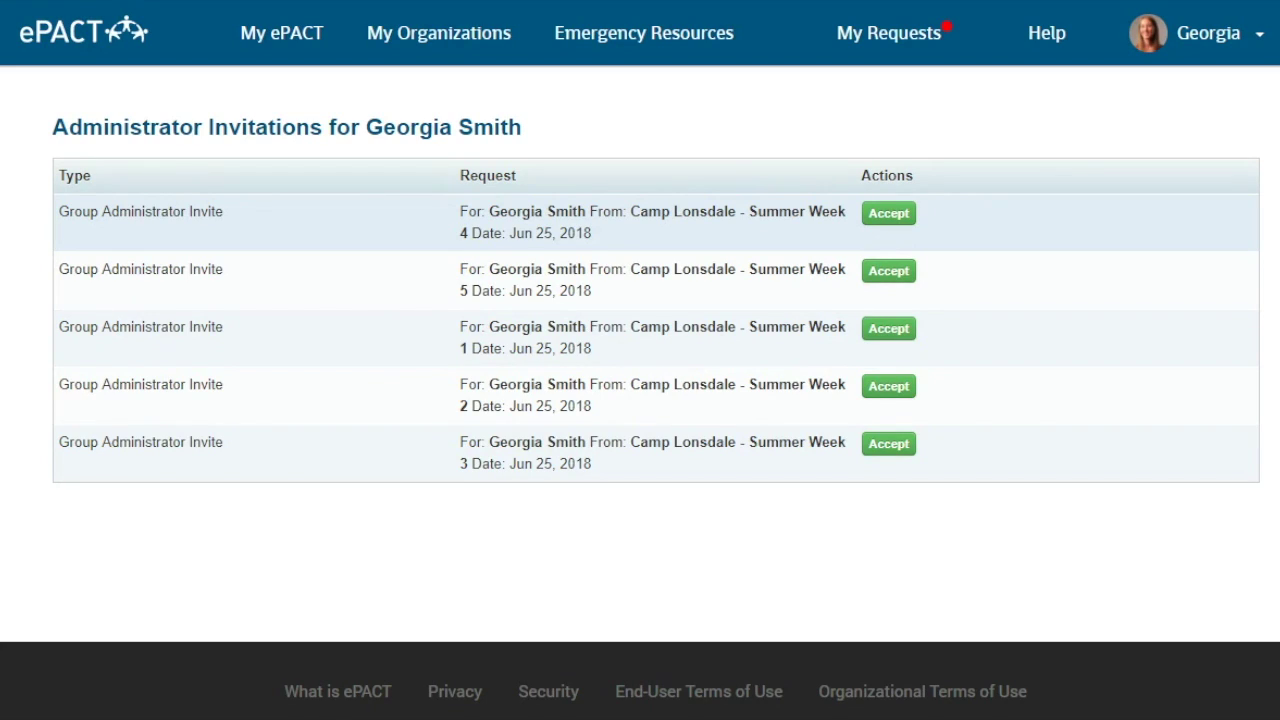
Step: Accept all five group administrator invitations from Camp Lonsdale, covering Summer Weeks 1 to 5
{"action": "left_click", "coordinate": [883, 218]}
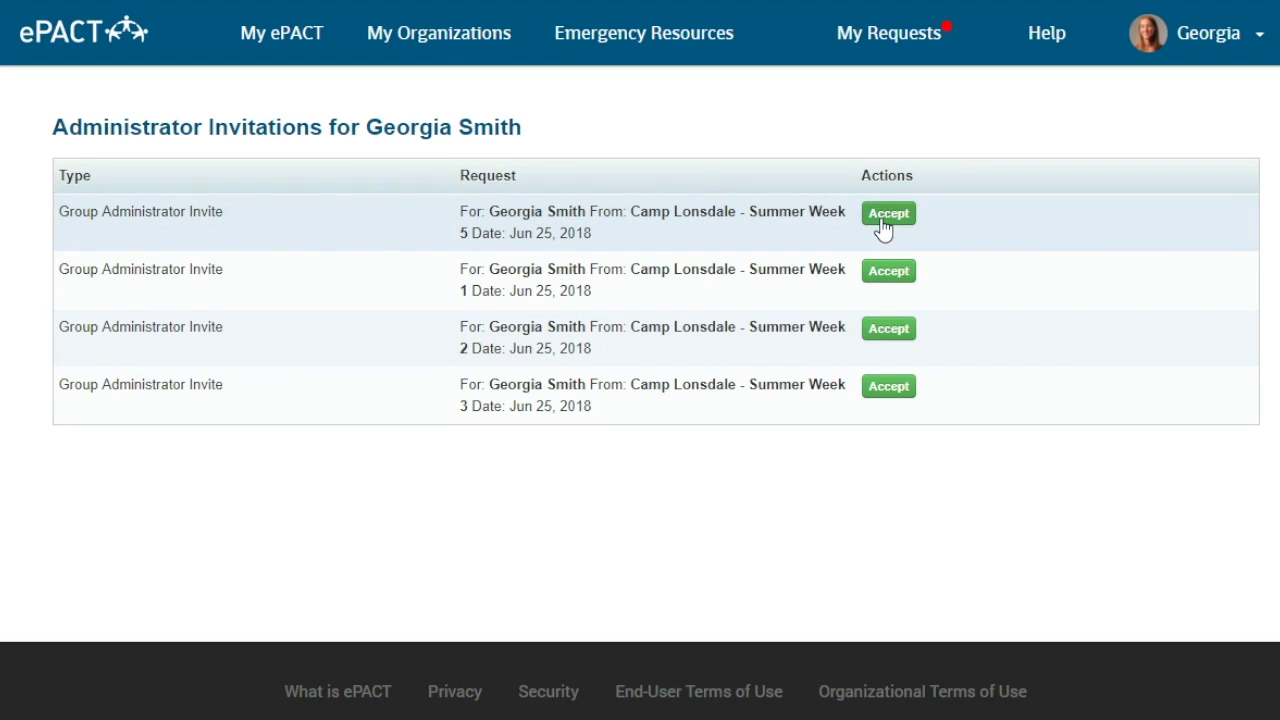
{"action": "left_click", "coordinate": [883, 220]}
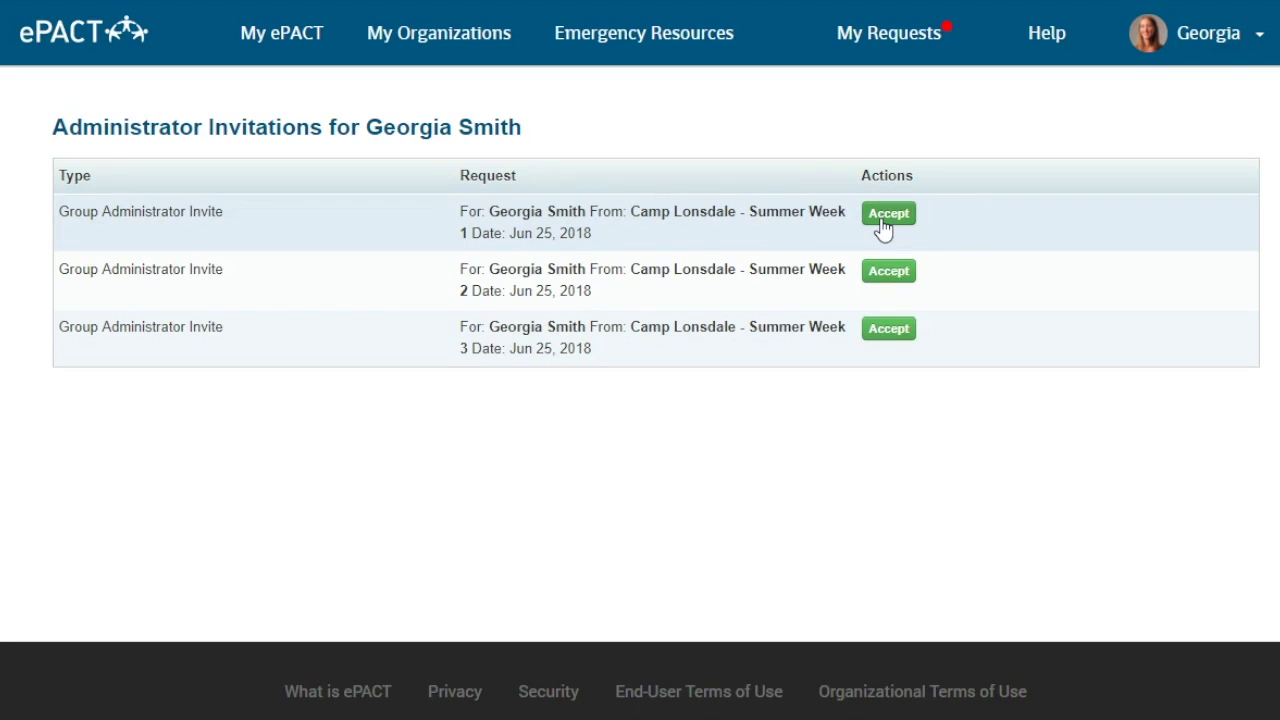
{"action": "left_click", "coordinate": [883, 220]}
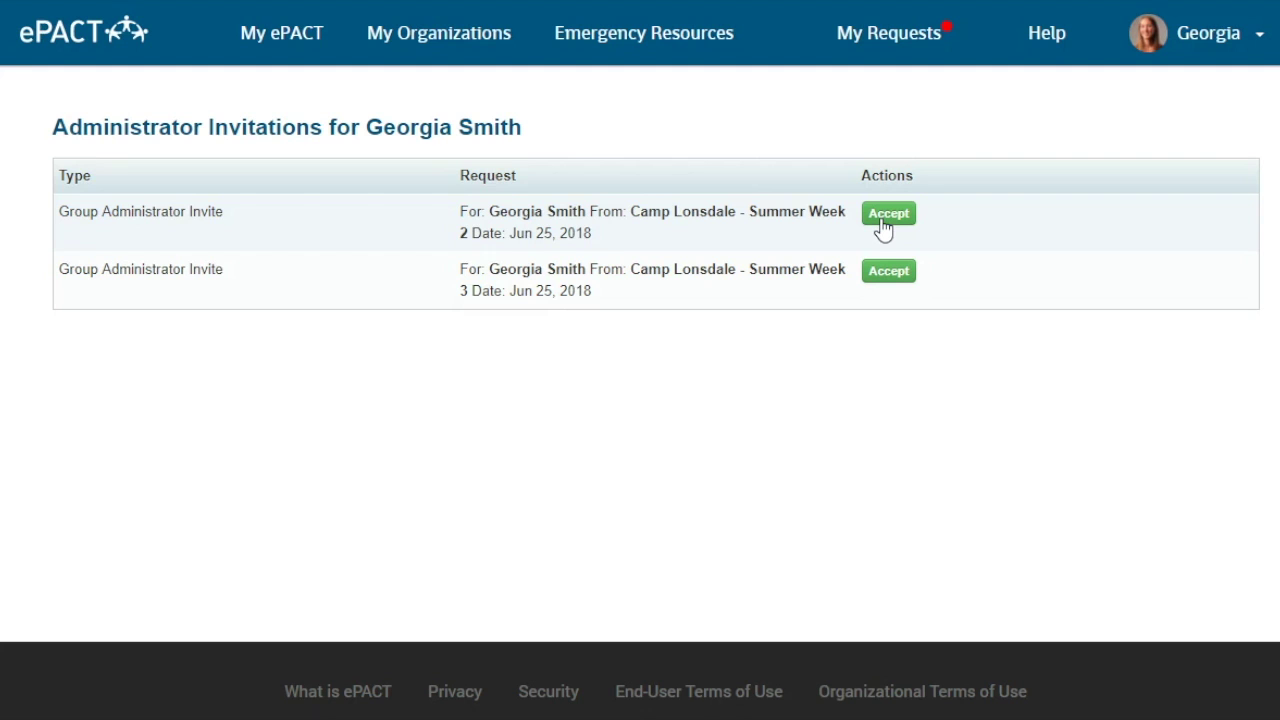
{"action": "left_click", "coordinate": [886, 216]}
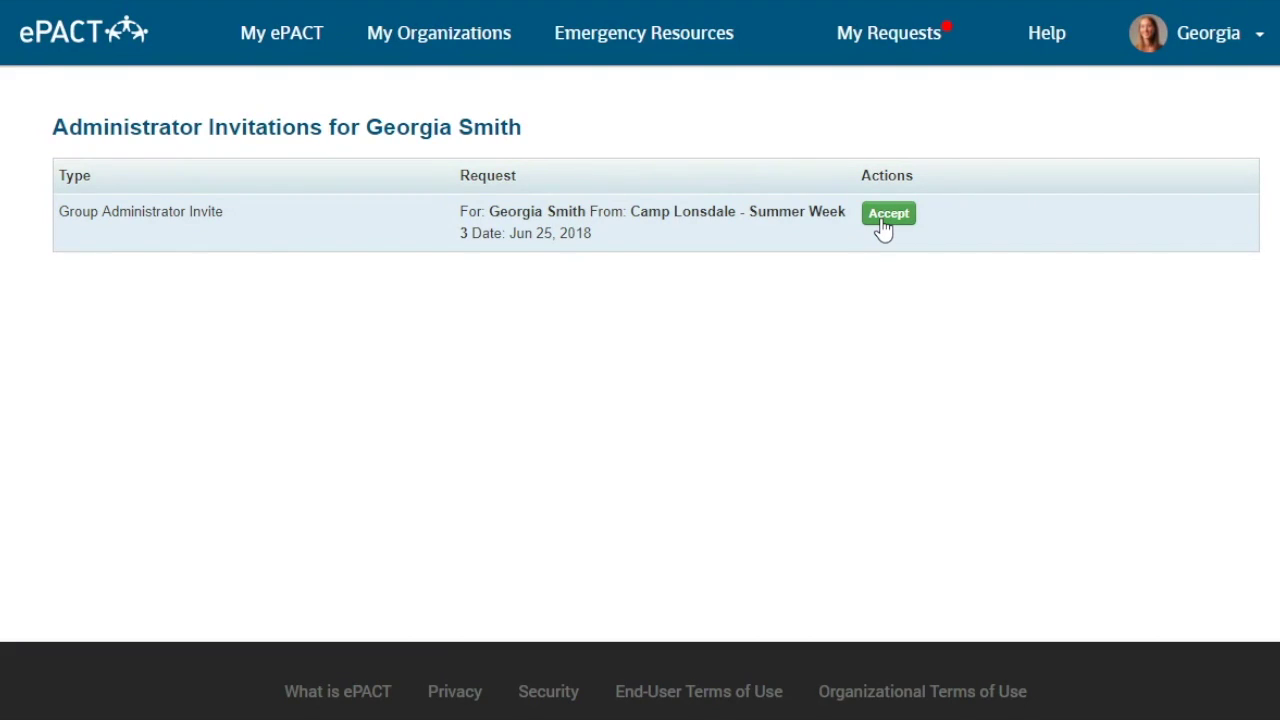
{"action": "left_click", "coordinate": [884, 216]}
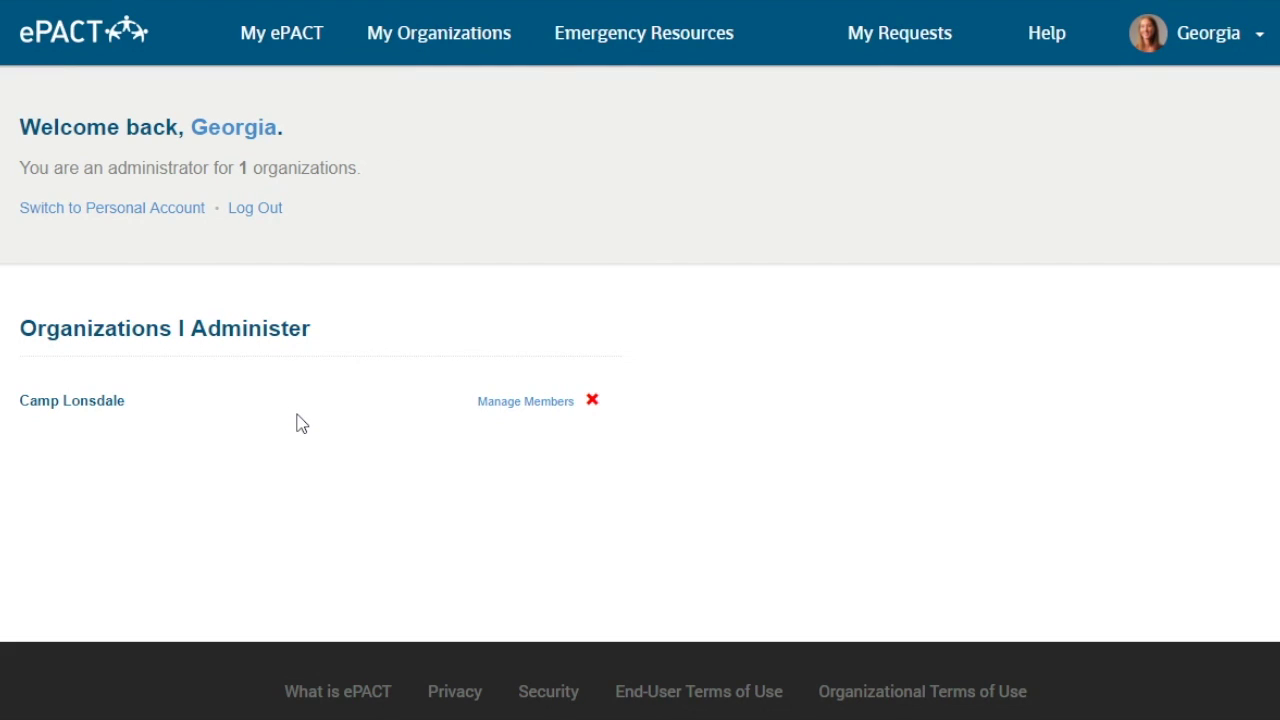
Step: Open the Camp Lonsdale organization and view the group administrators of its Summer Week 1 group
{"action": "left_click", "coordinate": [88, 406]}
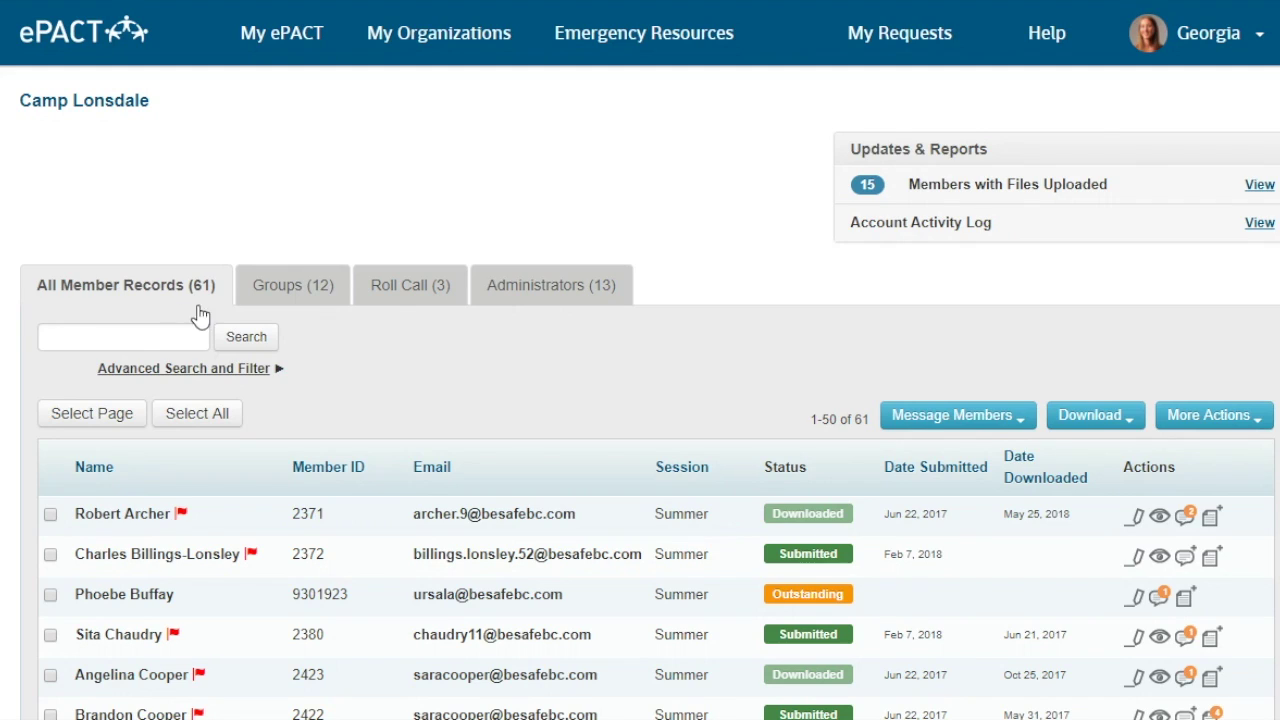
{"action": "left_click", "coordinate": [320, 296]}
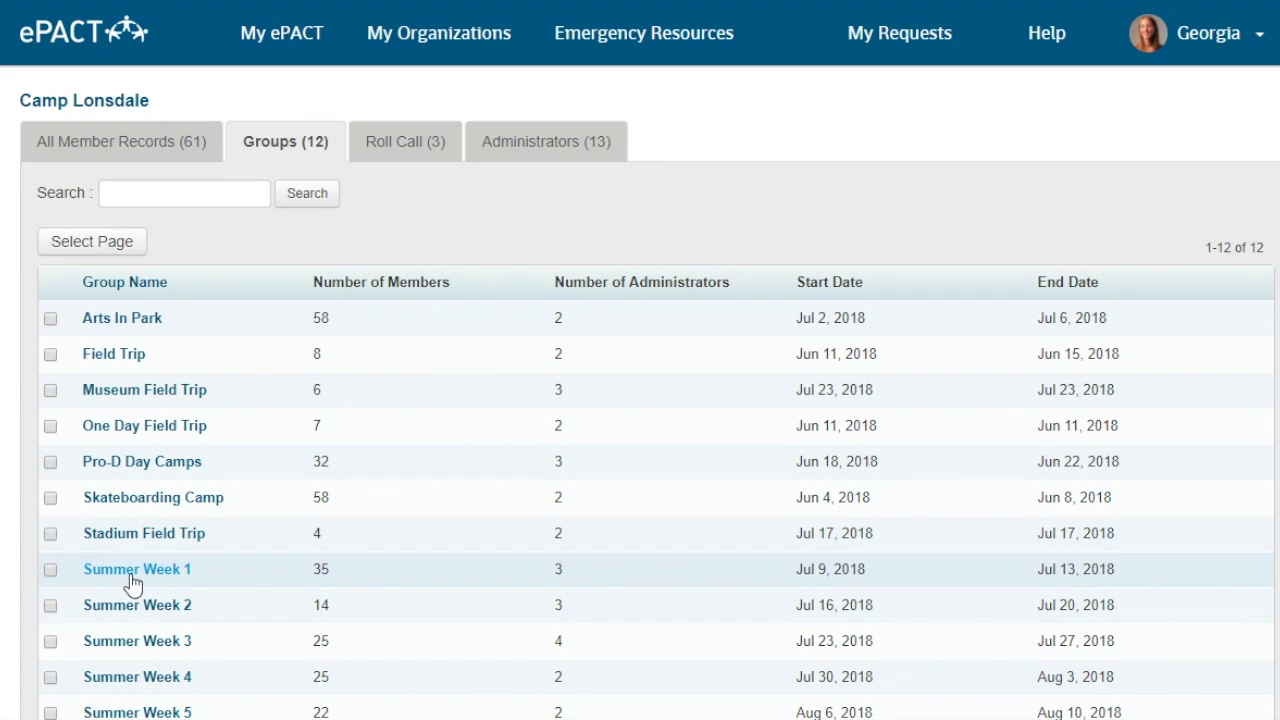
{"action": "left_click", "coordinate": [126, 582]}
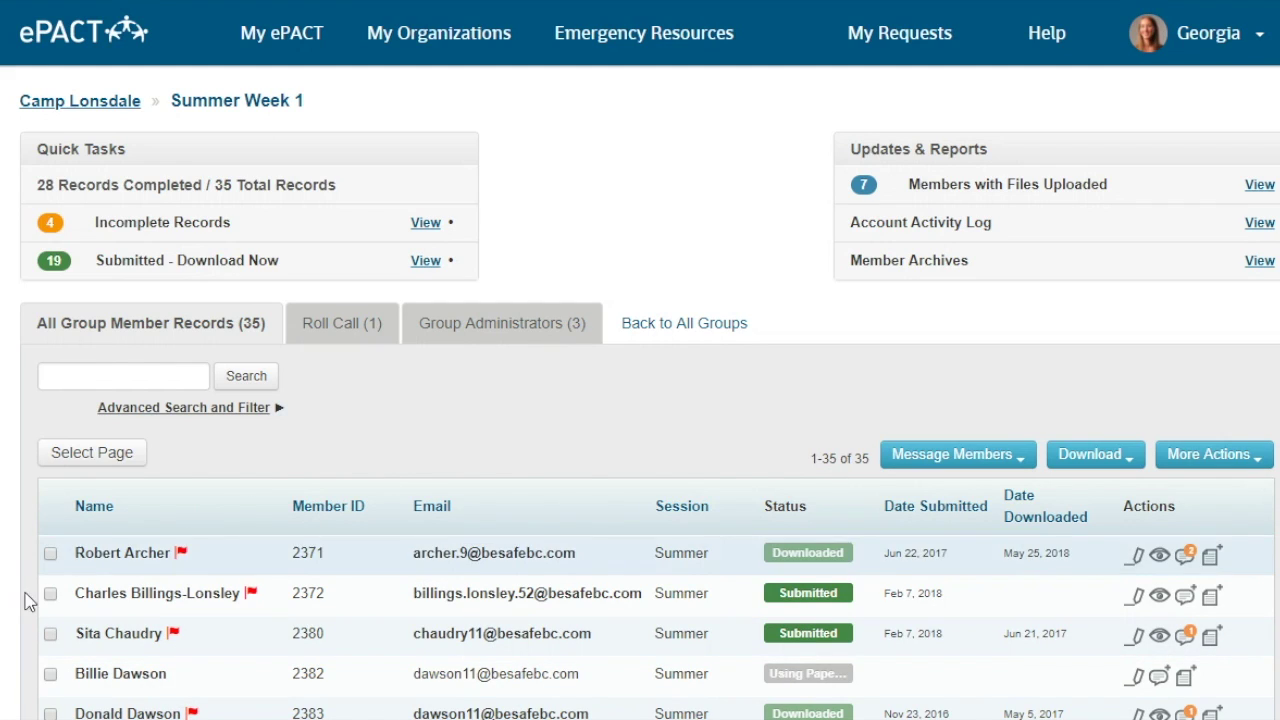
{"action": "left_click", "coordinate": [503, 340]}
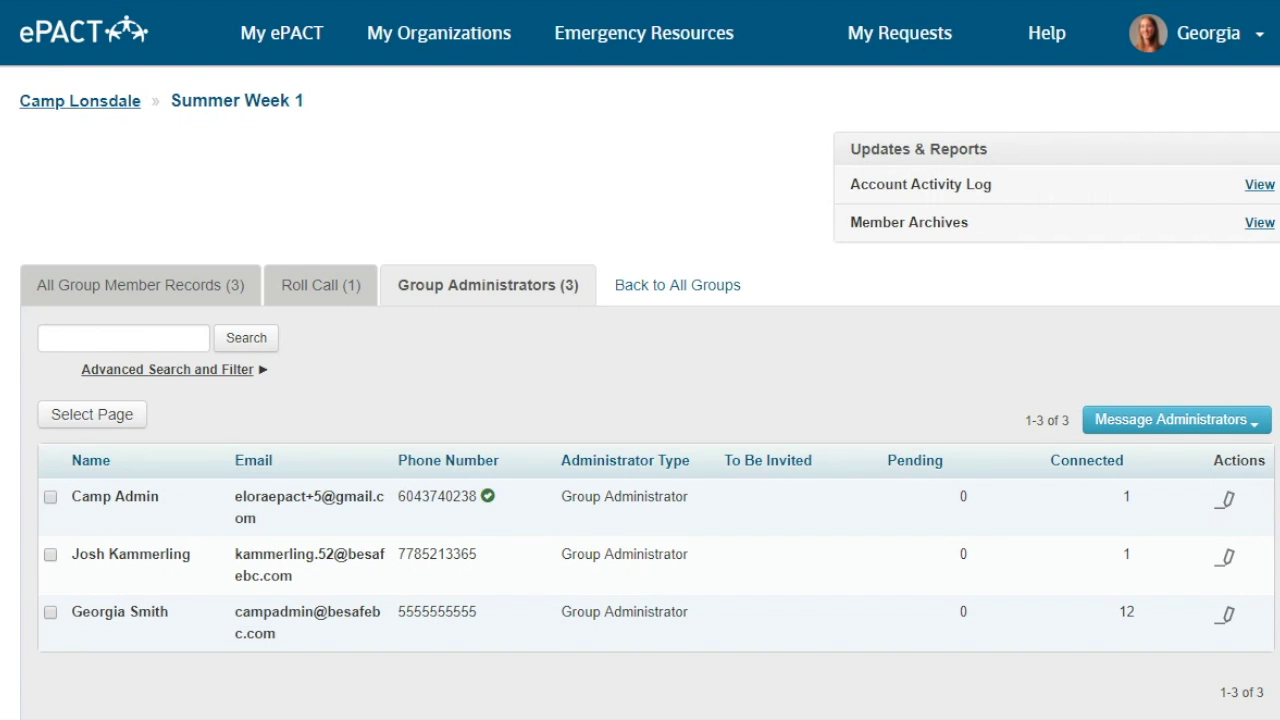
Step: Return to Camp Lonsdale's full list of member records and review the members' record statuses
{"action": "left_click", "coordinate": [66, 106]}
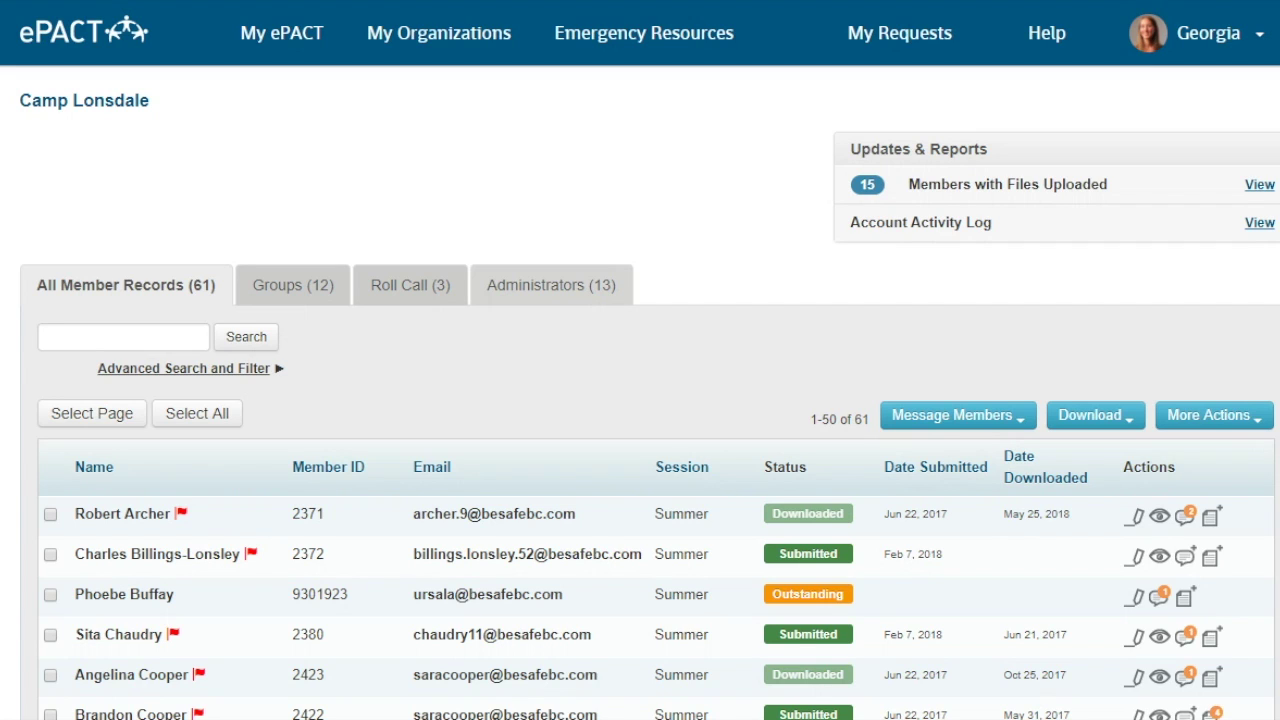
{"action": "scroll", "coordinate": [583, 302], "scroll_direction": "down", "scroll_amount": 3}
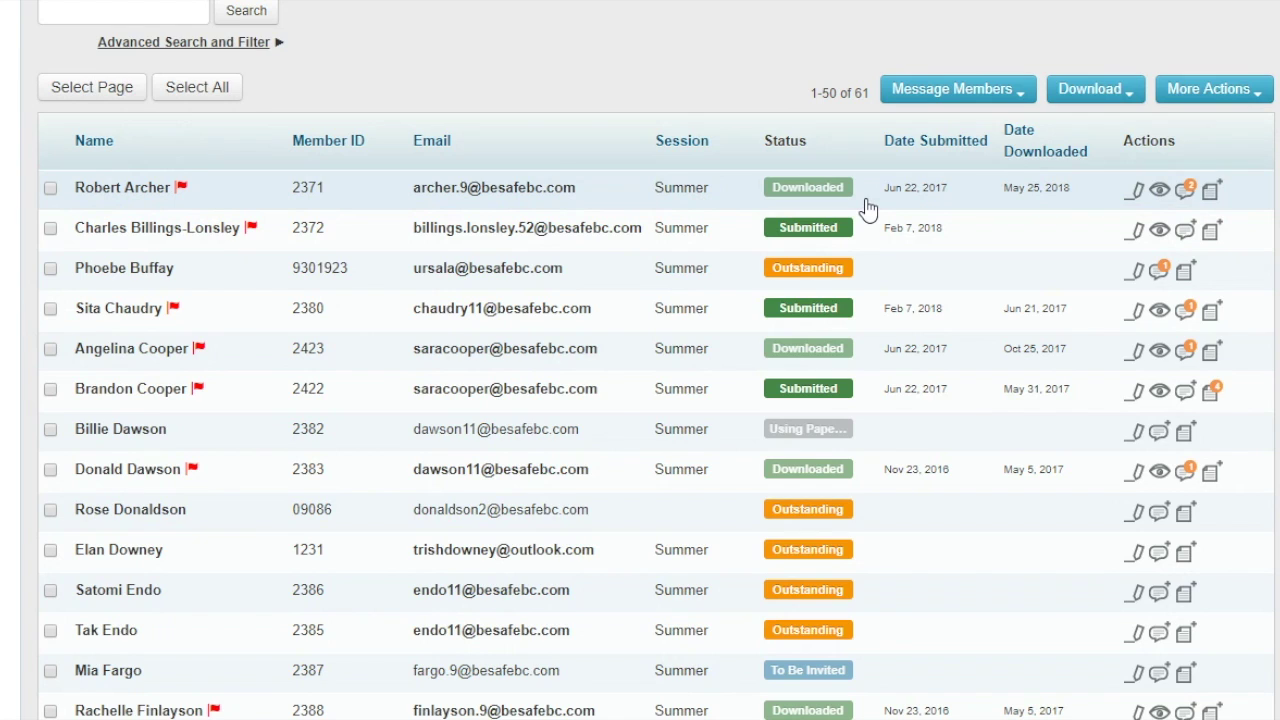
{"action": "scroll", "coordinate": [868, 208], "scroll_direction": "down", "scroll_amount": 5}
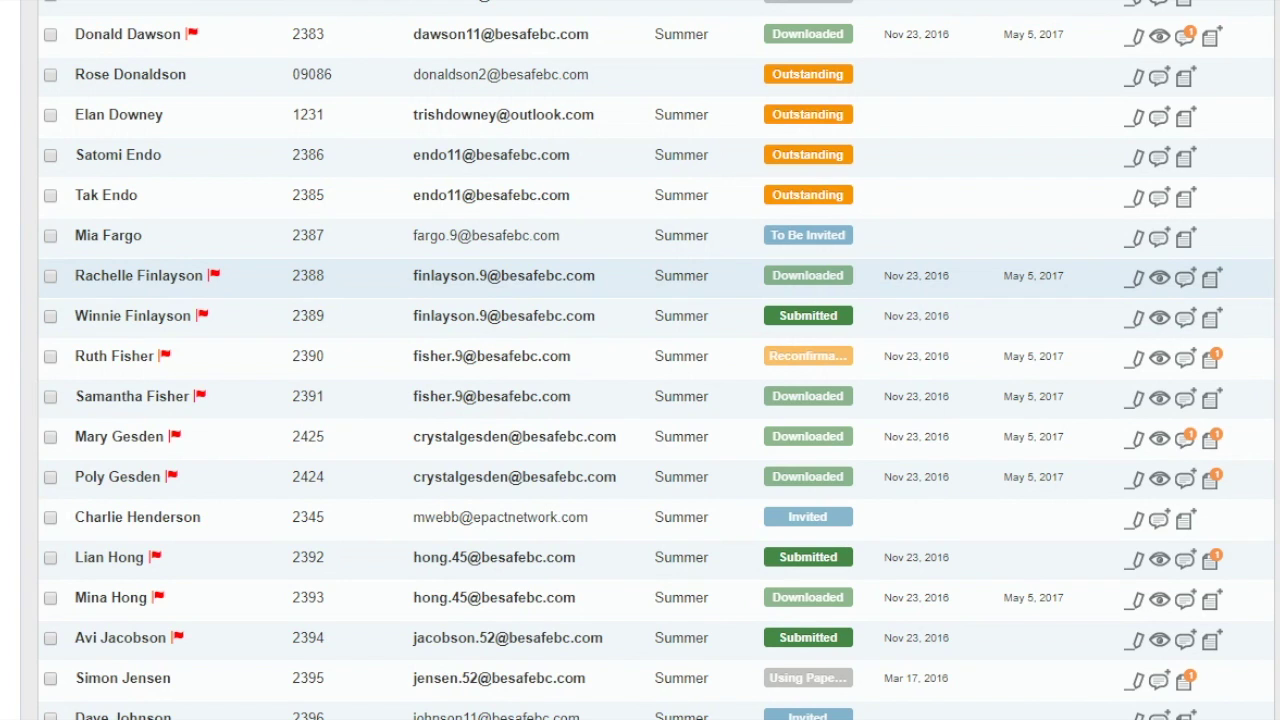
{"action": "scroll", "coordinate": [857, 280], "scroll_direction": "up", "scroll_amount": 3}
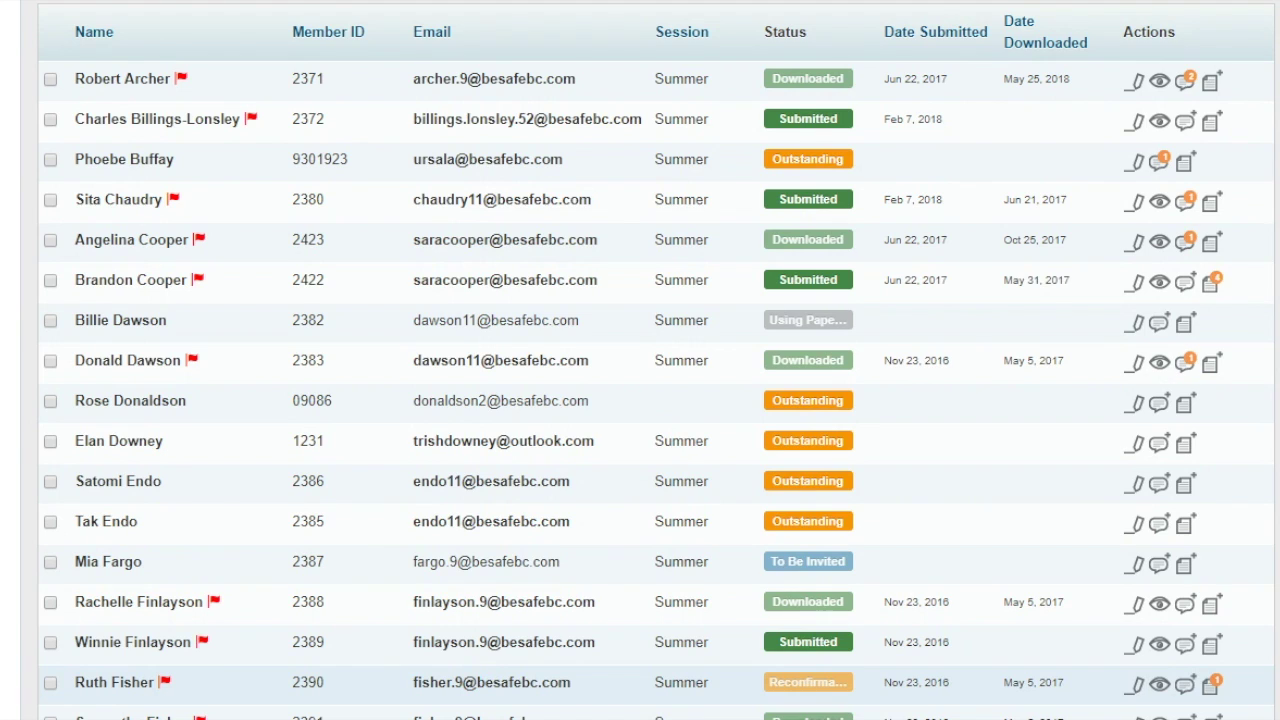
{"action": "scroll", "coordinate": [851, 706], "scroll_direction": "up", "scroll_amount": 3}
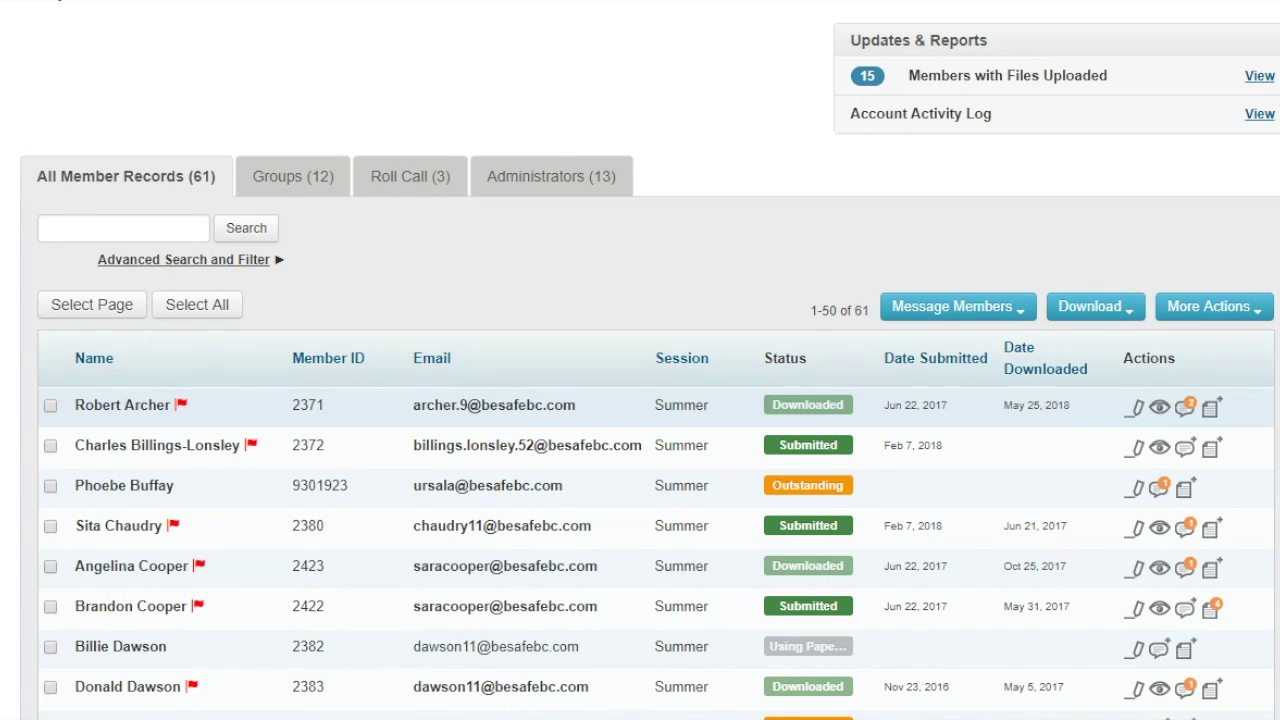
Step: Open the first listed member's details for editing, review the email fields and groups, and leave without saving
{"action": "left_click", "coordinate": [1138, 410]}
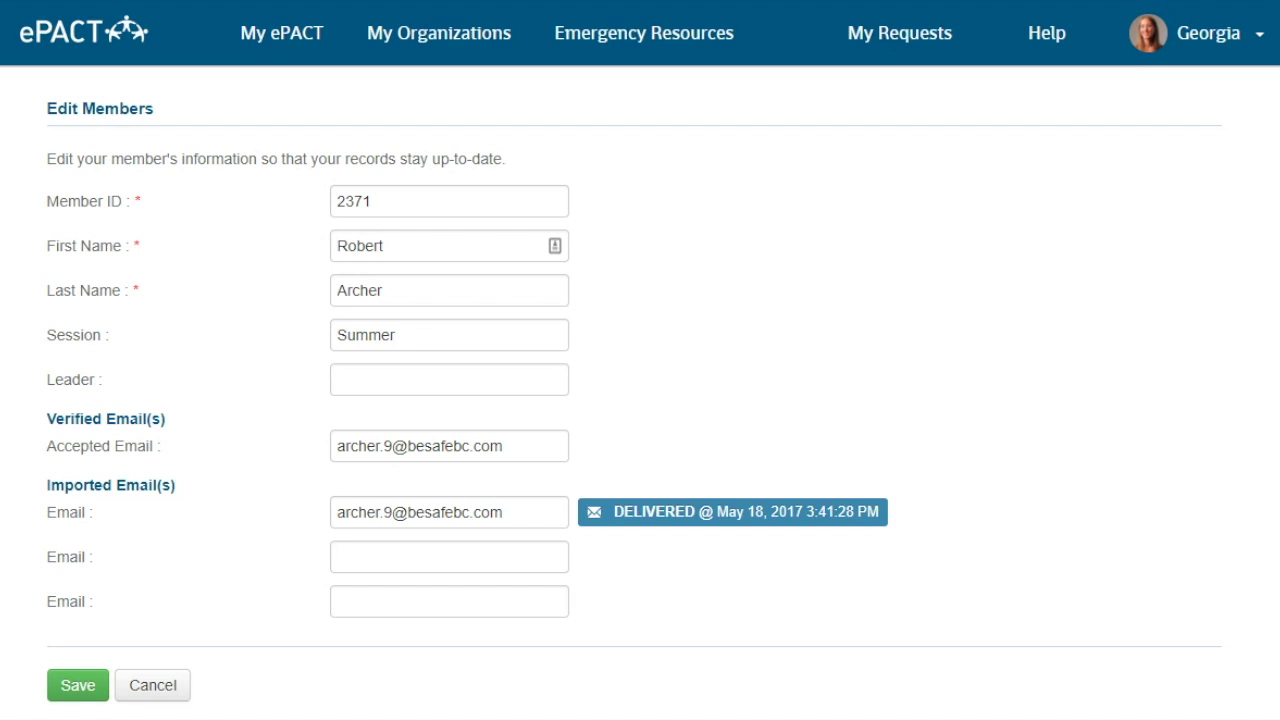
{"action": "left_click", "coordinate": [543, 565]}
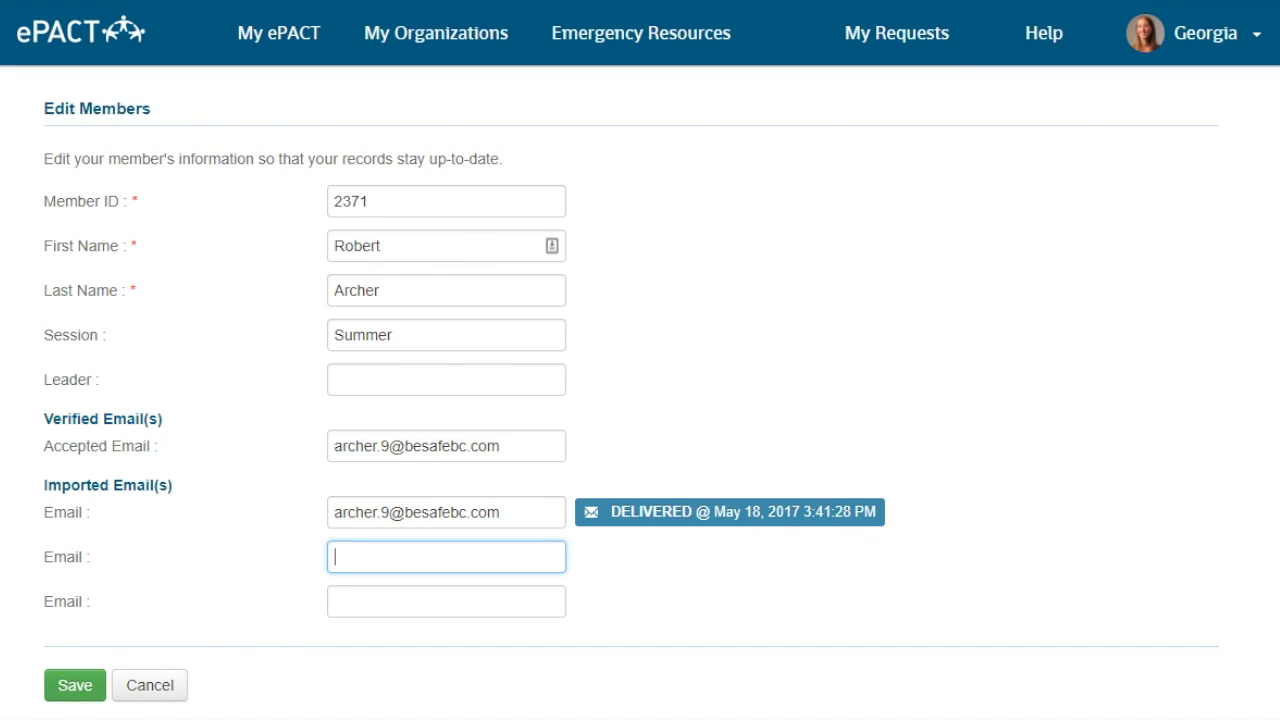
{"action": "left_click", "coordinate": [628, 617]}
{"action": "scroll", "coordinate": [630, 618], "scroll_direction": "down", "scroll_amount": 1}
{"action": "scroll", "coordinate": [630, 618], "scroll_direction": "down", "scroll_amount": 5}
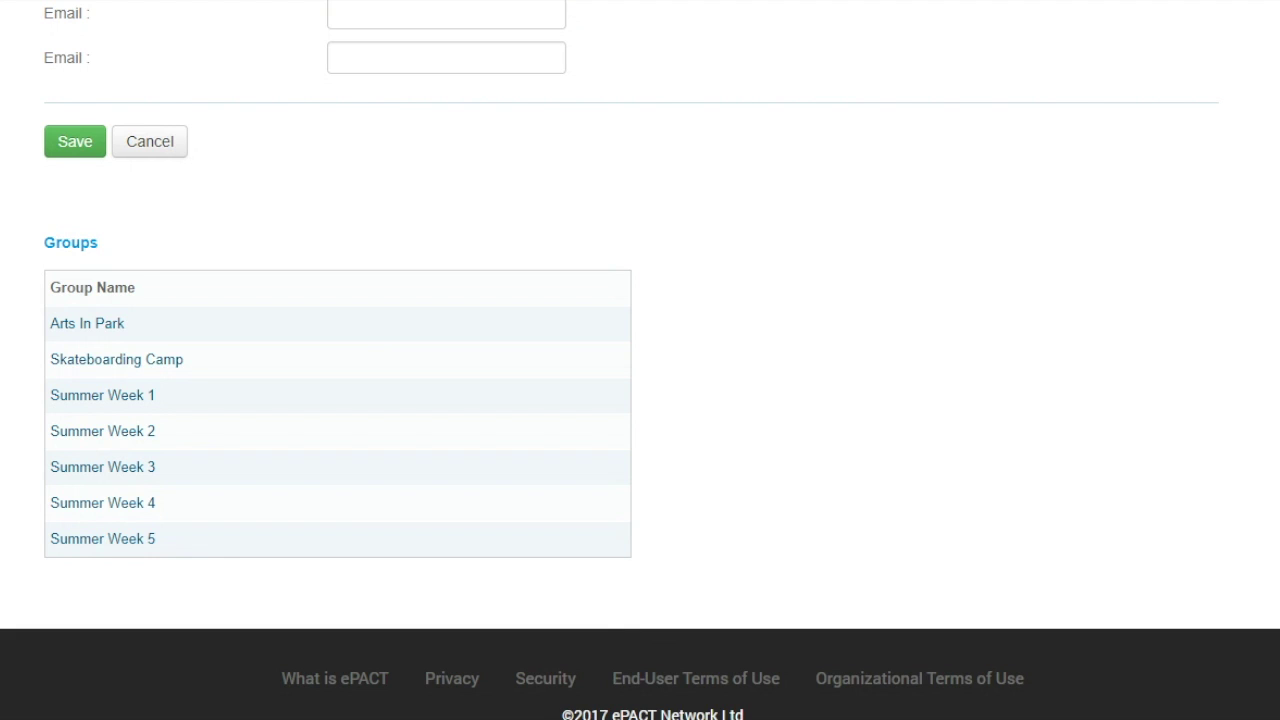
{"action": "left_click", "coordinate": [167, 152]}
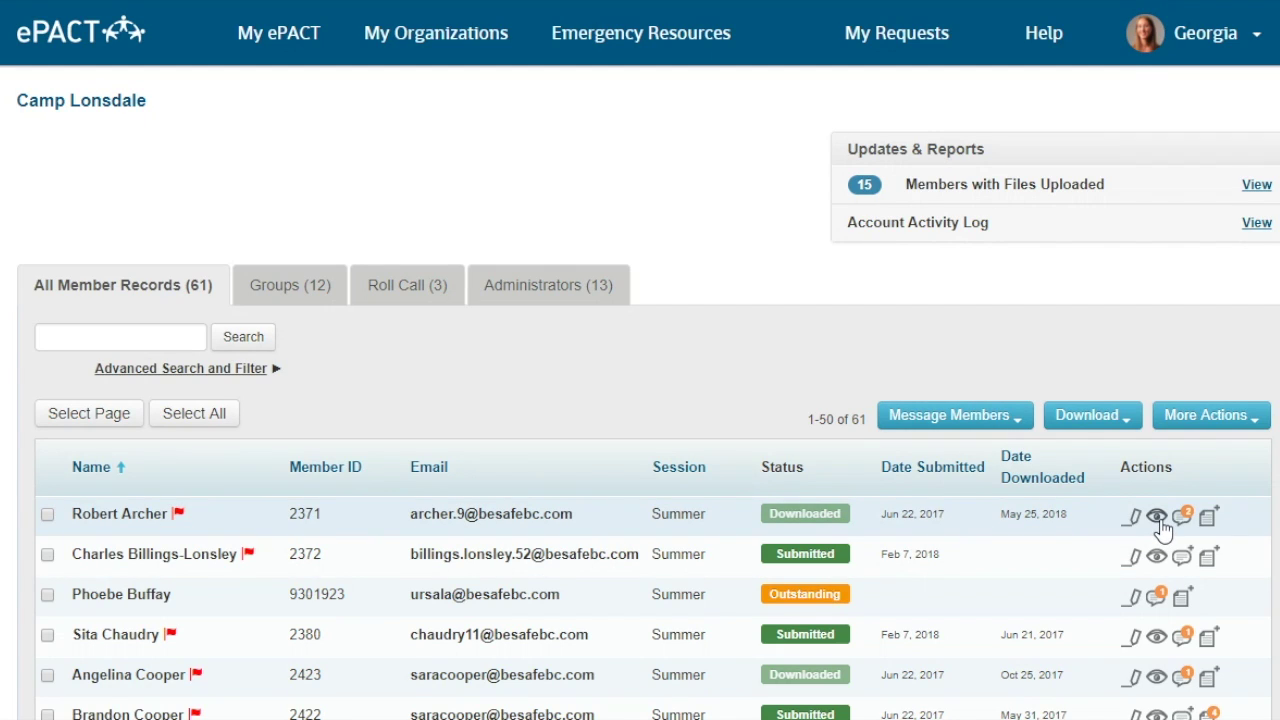
Step: View the first listed member's emergency form, examining the medical information, family and emergency contacts, pick-up list, groups and waivers
{"action": "left_click", "coordinate": [1157, 518]}
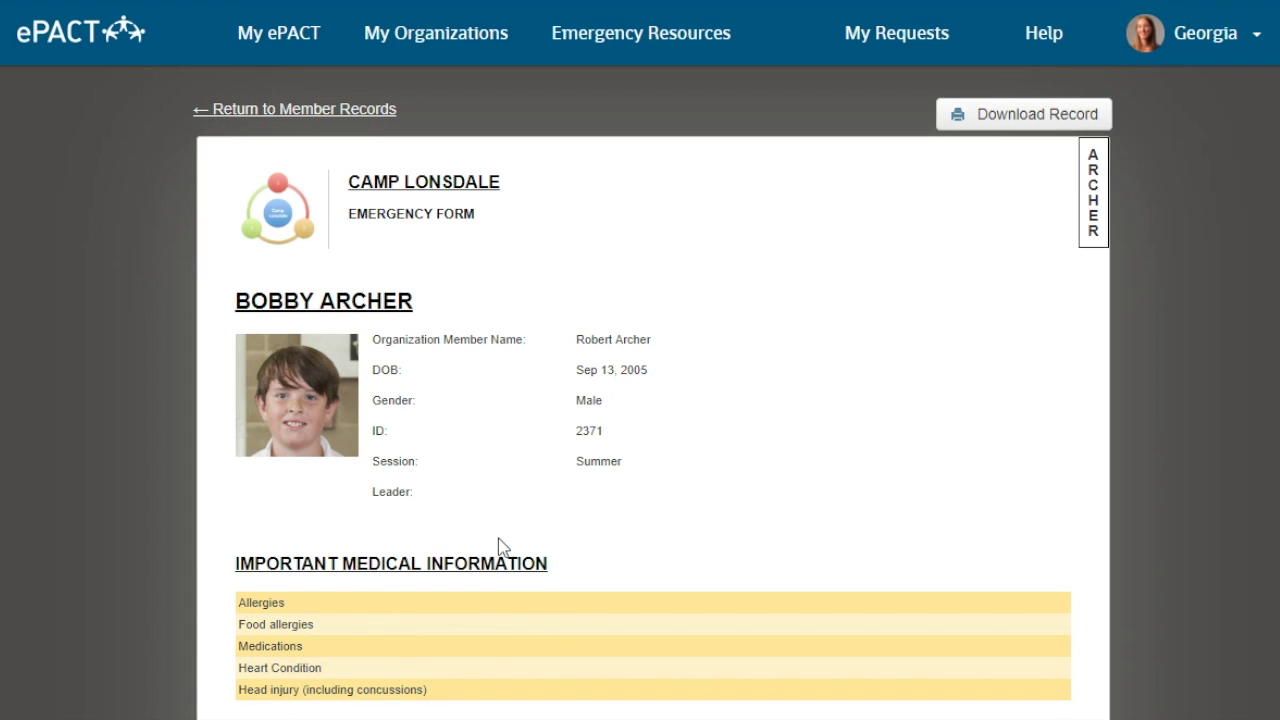
{"action": "scroll", "coordinate": [502, 546], "scroll_direction": "down", "scroll_amount": 5}
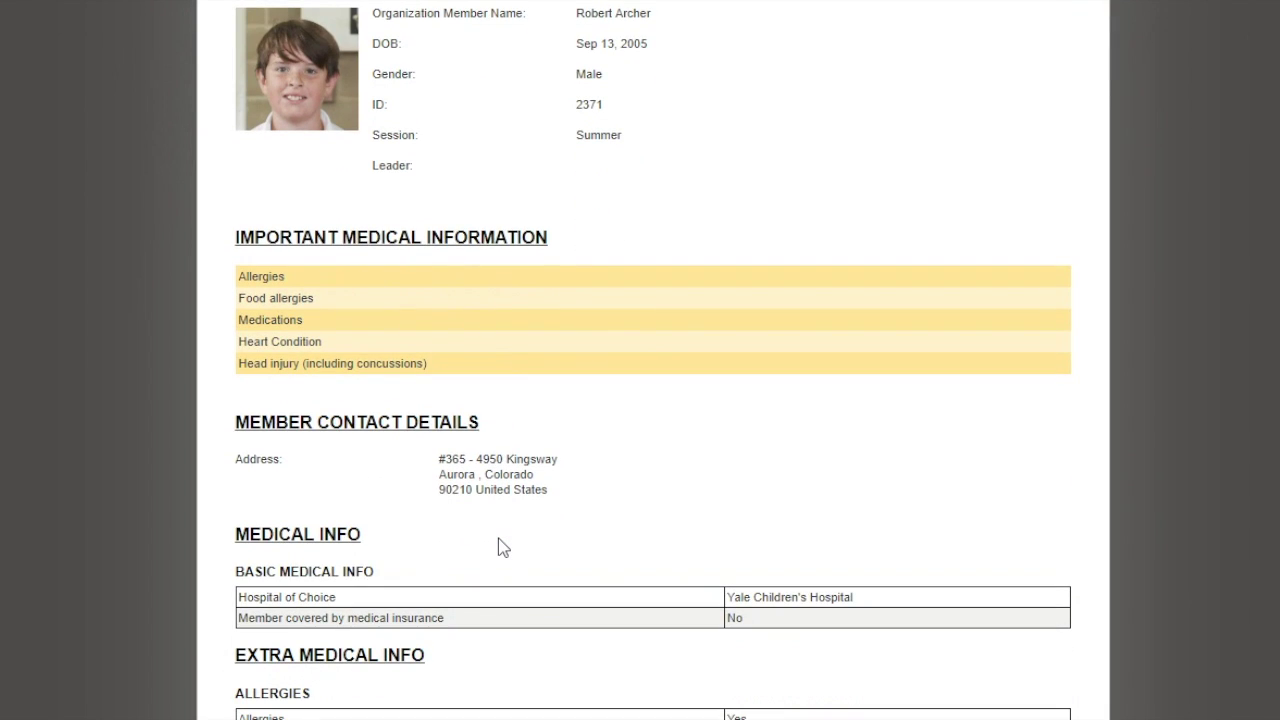
{"action": "scroll", "coordinate": [502, 546], "scroll_direction": "down", "scroll_amount": 3}
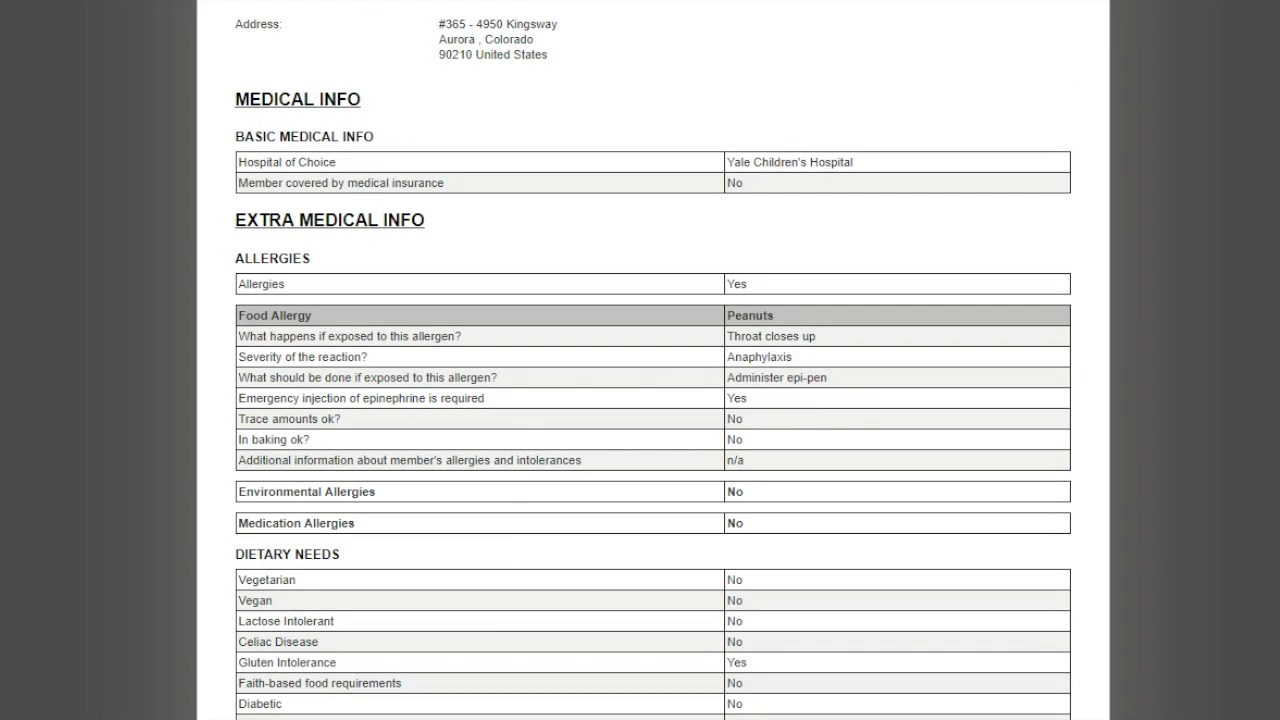
{"action": "scroll", "coordinate": [502, 546], "scroll_direction": "down", "scroll_amount": 7}
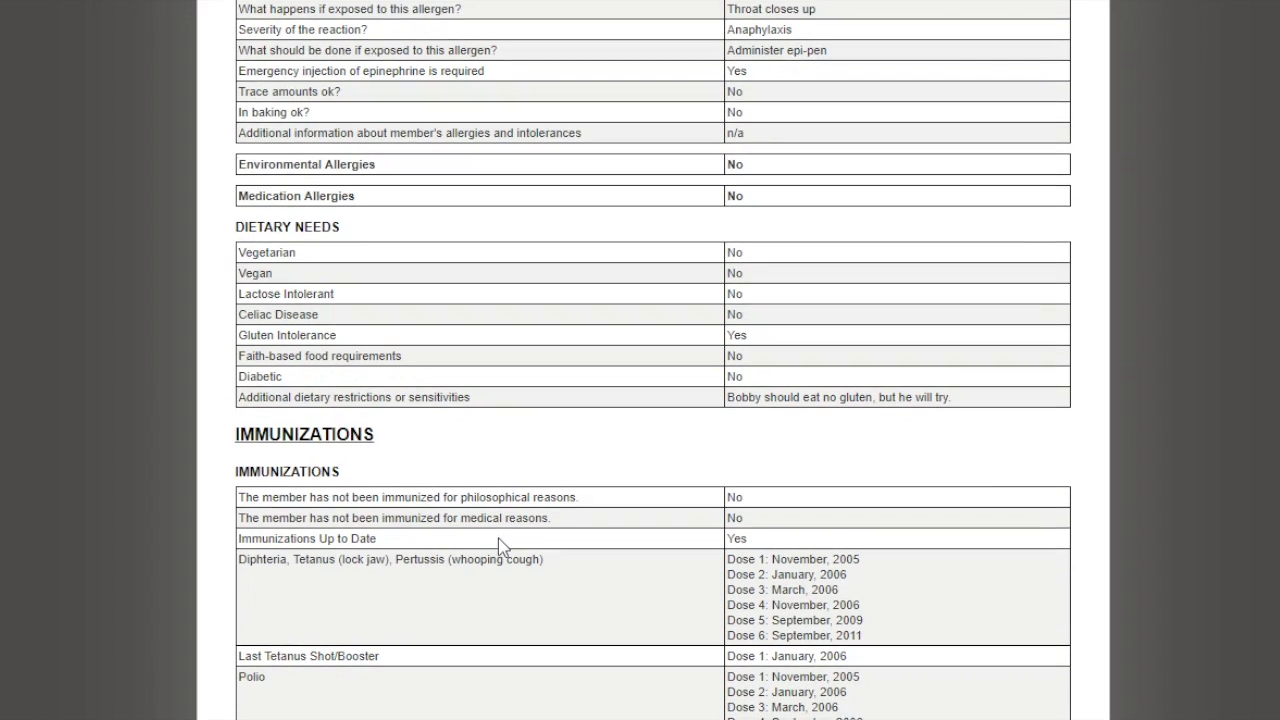
{"action": "scroll", "coordinate": [502, 546], "scroll_direction": "down", "scroll_amount": 7}
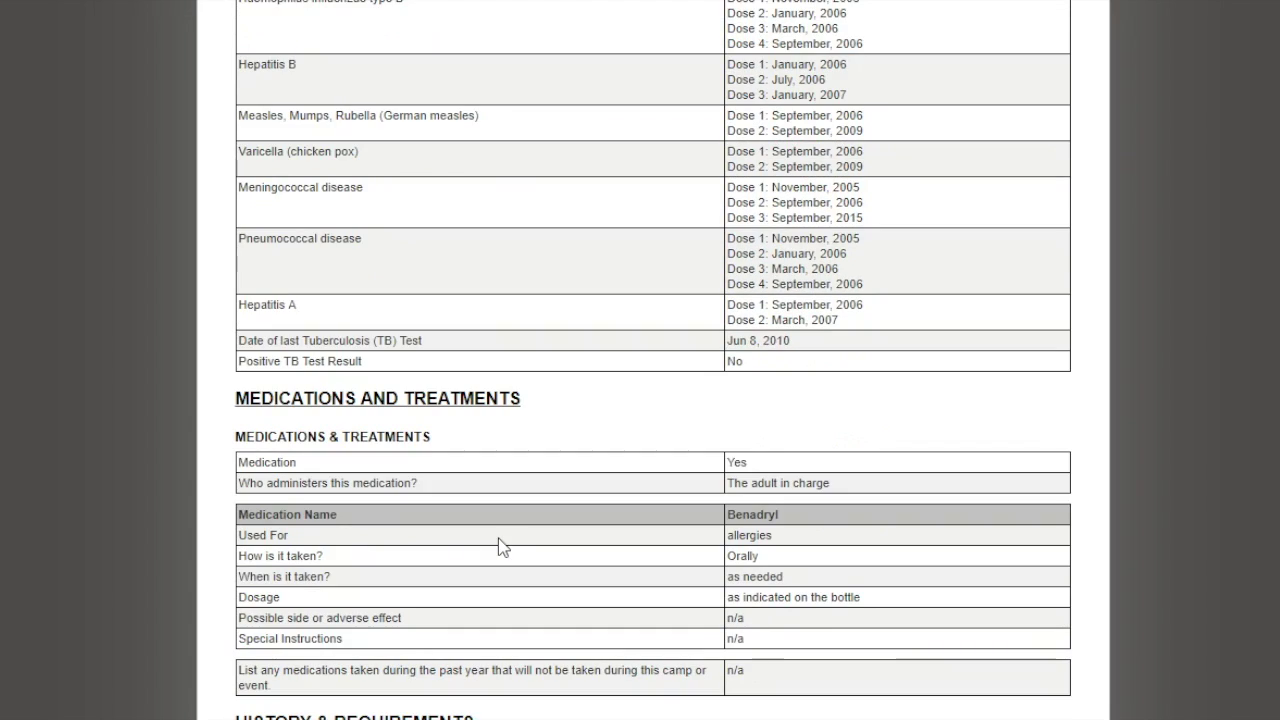
{"action": "scroll", "coordinate": [502, 546], "scroll_direction": "down", "scroll_amount": 5}
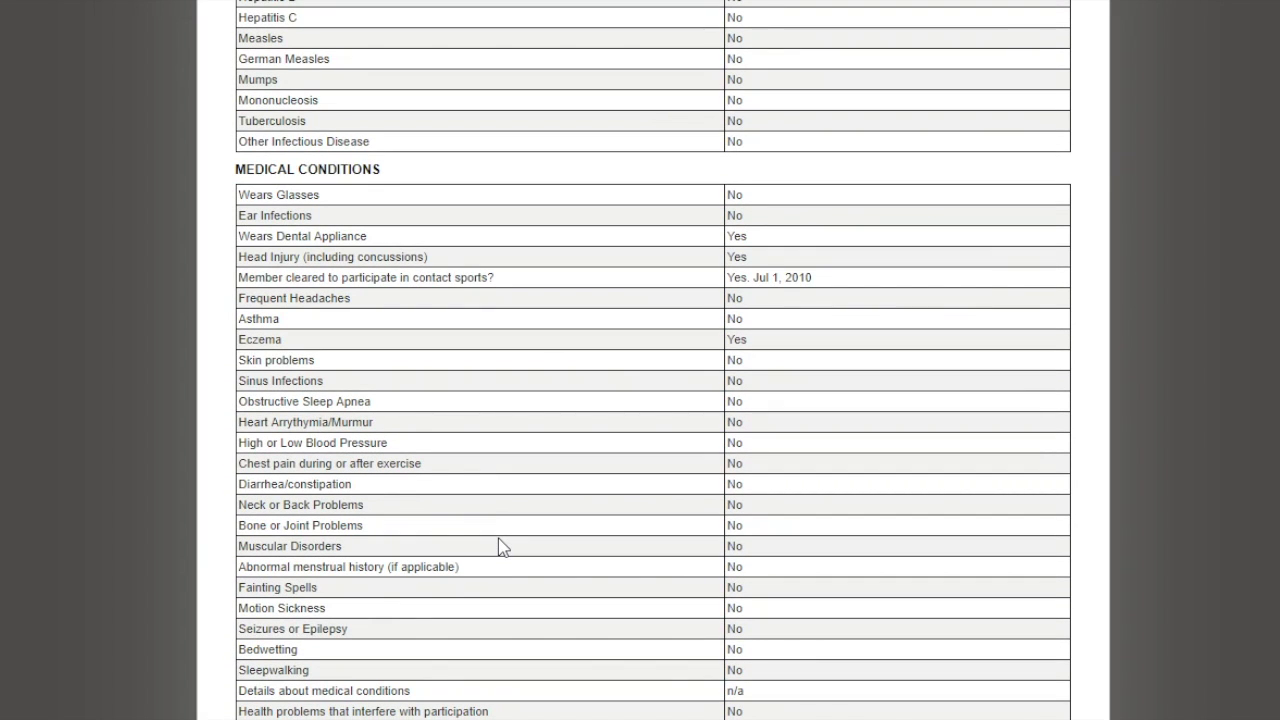
{"action": "scroll", "coordinate": [502, 546], "scroll_direction": "down", "scroll_amount": 7}
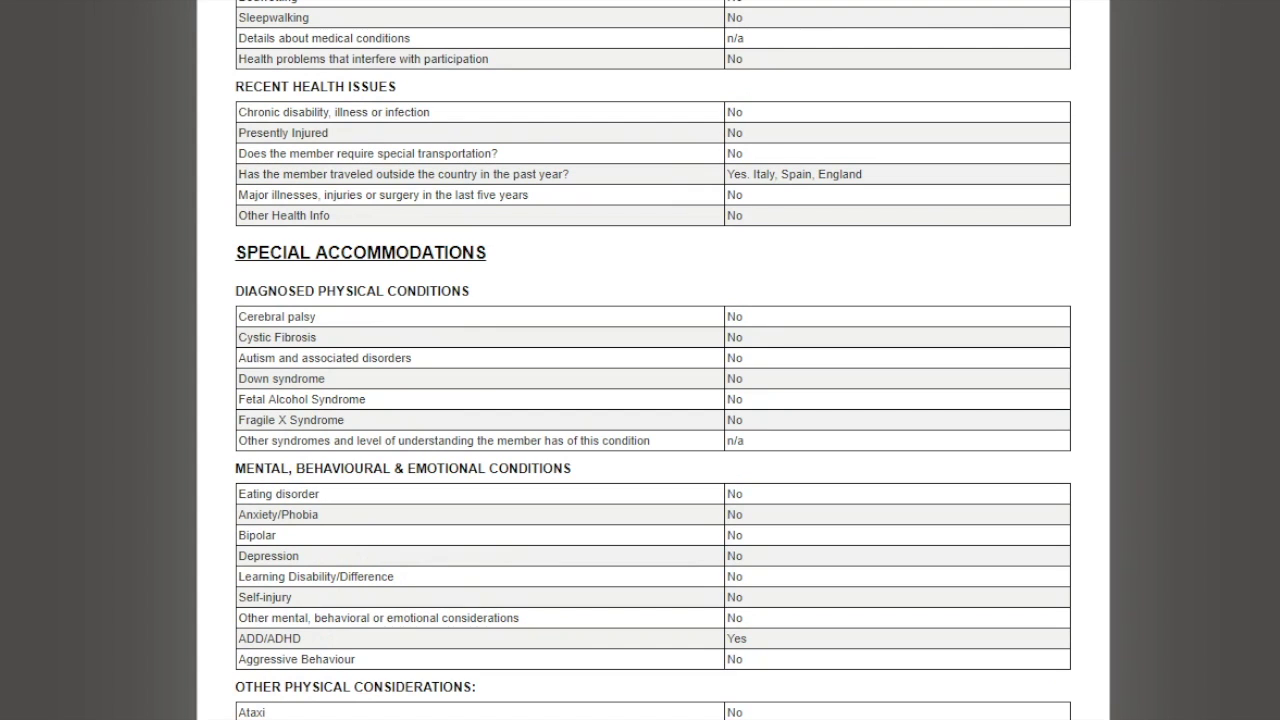
{"action": "scroll", "coordinate": [499, 540], "scroll_direction": "down", "scroll_amount": 8}
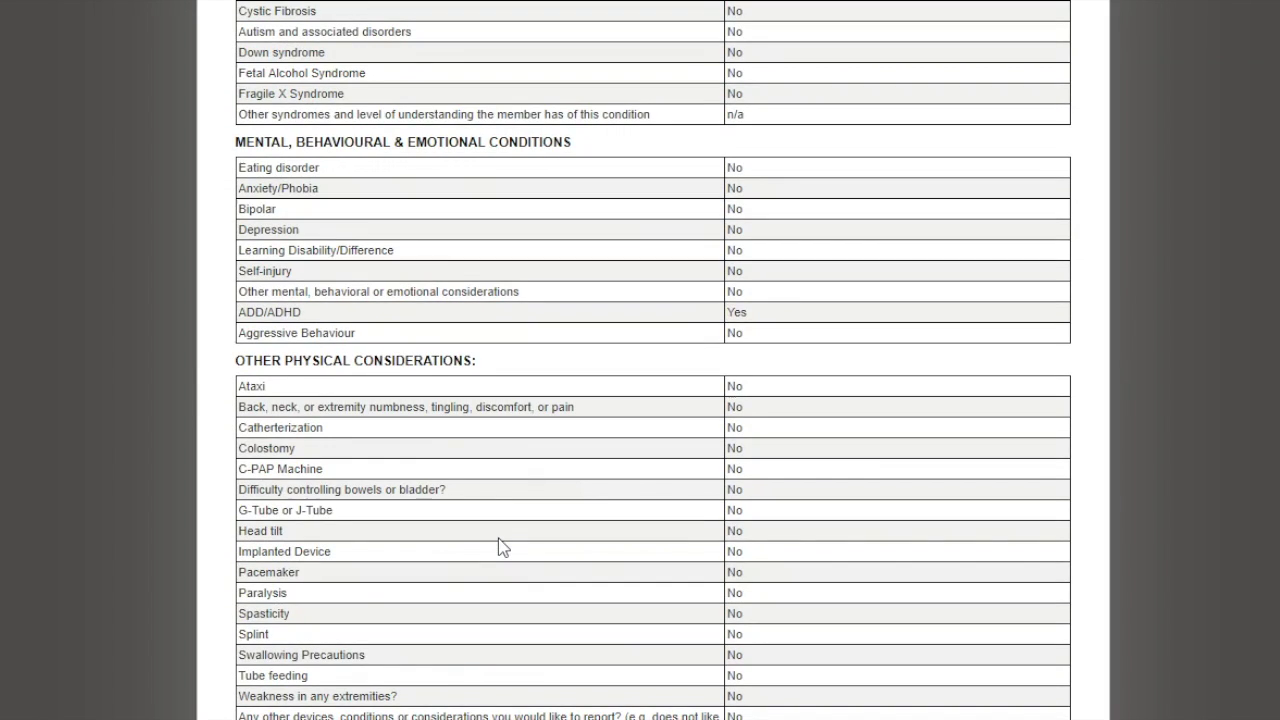
{"action": "scroll", "coordinate": [500, 547], "scroll_direction": "down", "scroll_amount": 7}
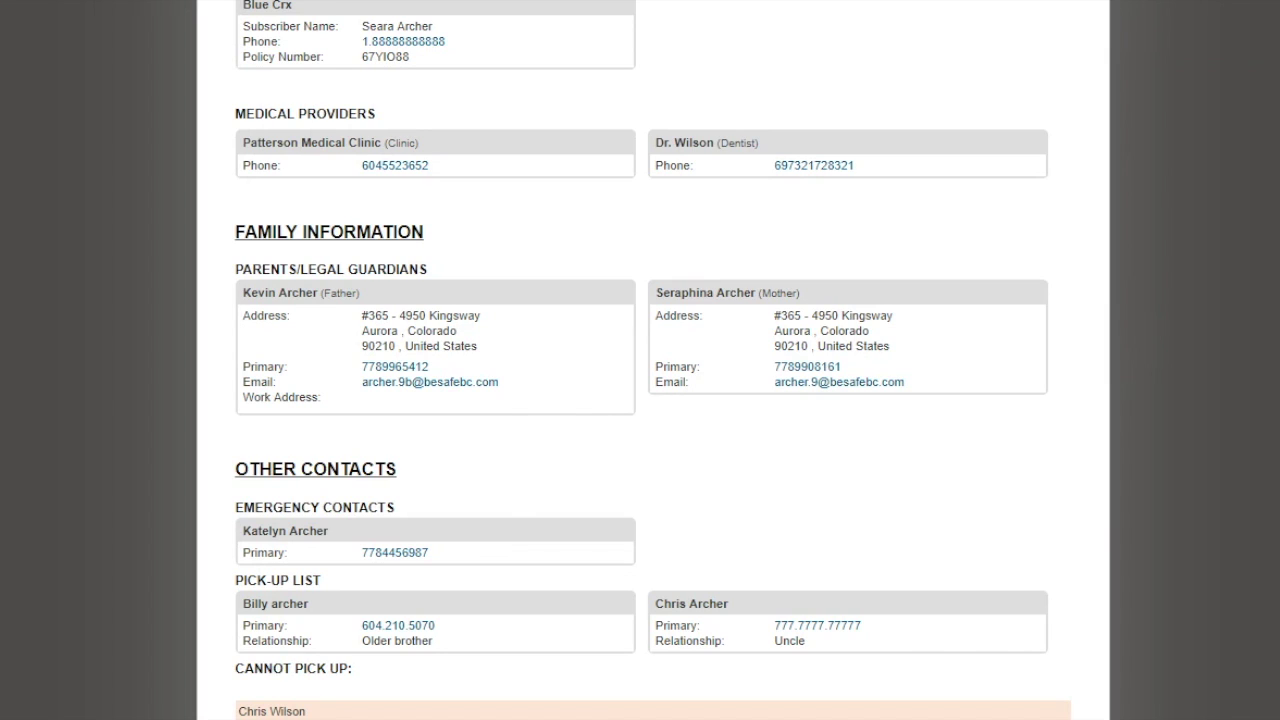
{"action": "scroll", "coordinate": [497, 520], "scroll_direction": "down", "scroll_amount": 3}
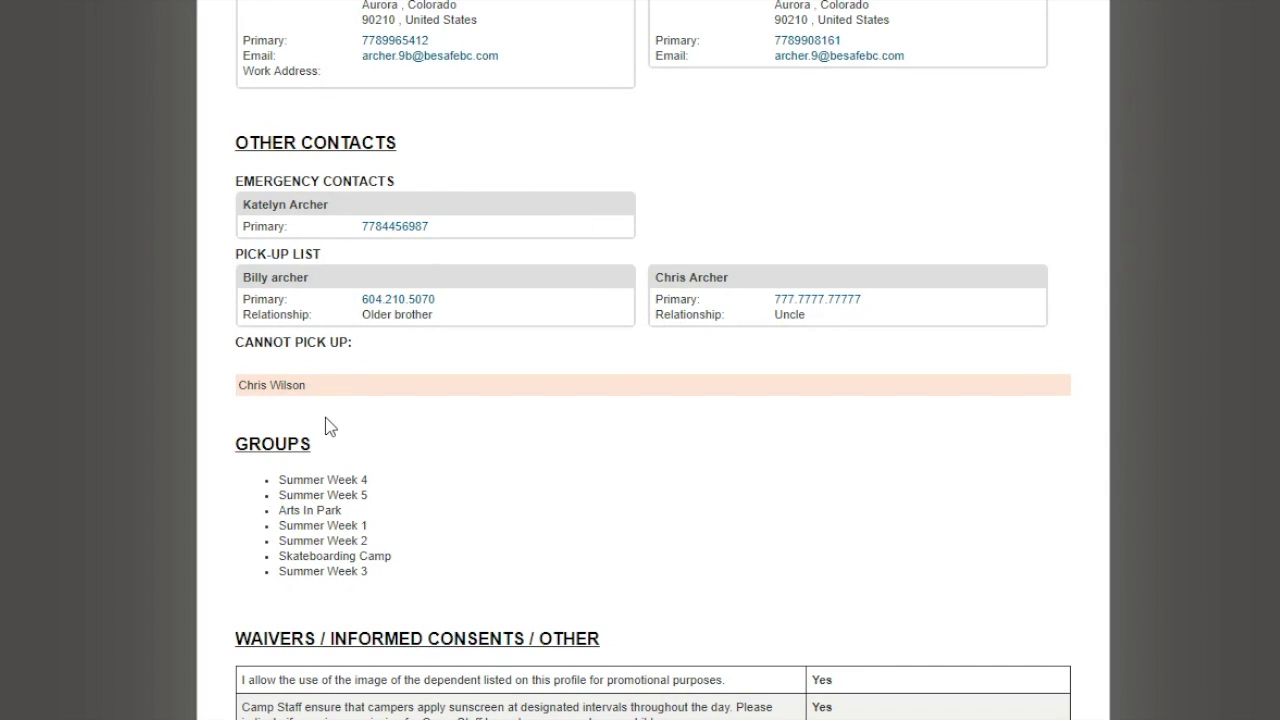
{"action": "scroll", "coordinate": [520, 466], "scroll_direction": "down", "scroll_amount": 6}
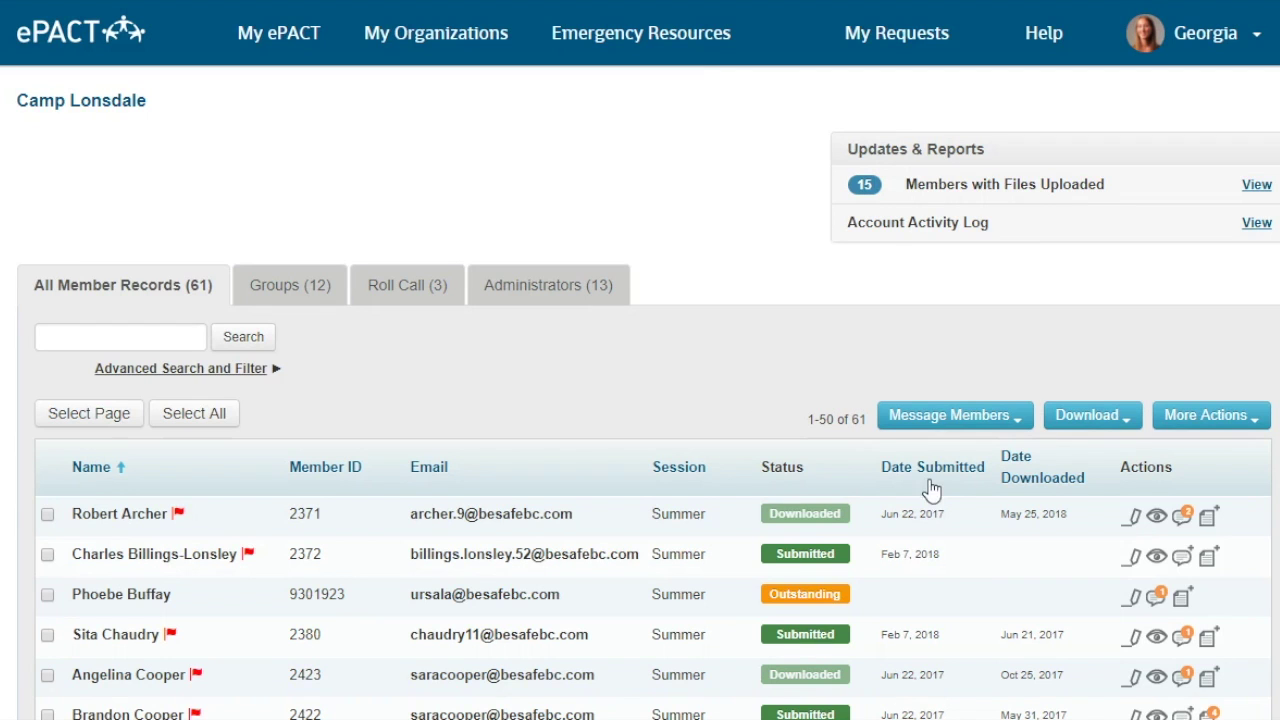
Step: View the administrator comments on the first listed member and return to the member records
{"action": "left_click", "coordinate": [1183, 520]}
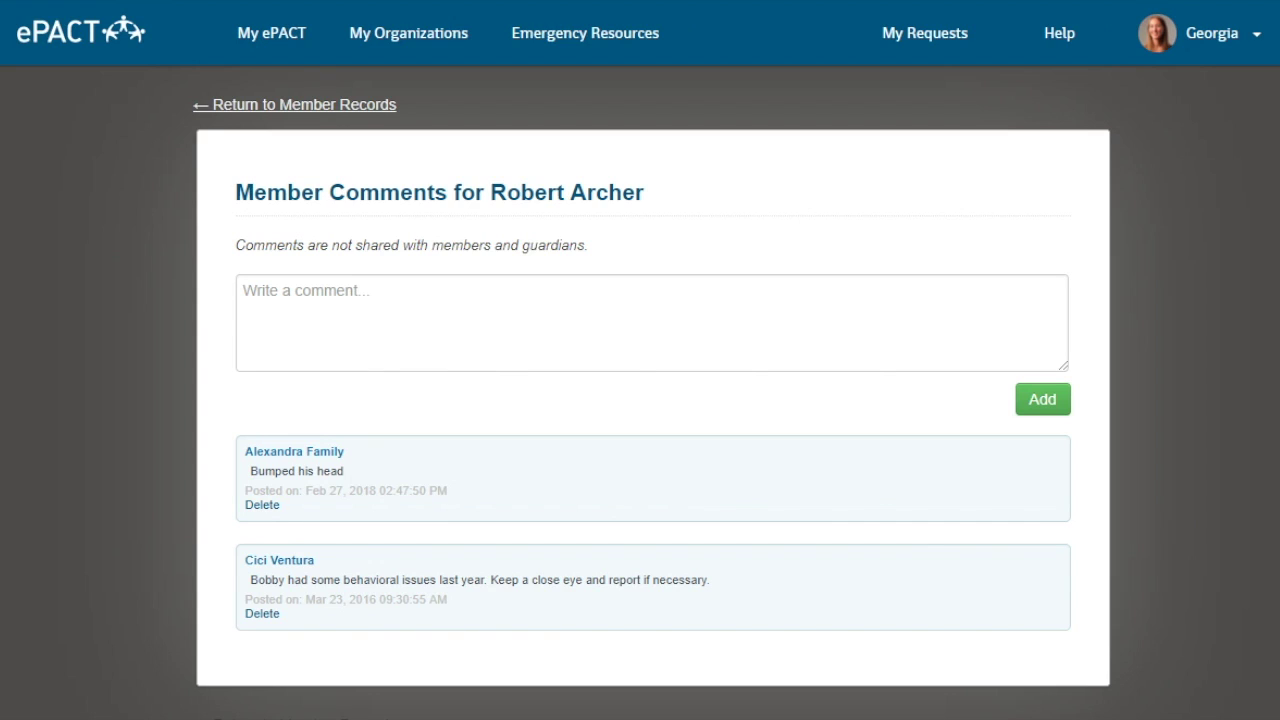
{"action": "left_click", "coordinate": [387, 108]}
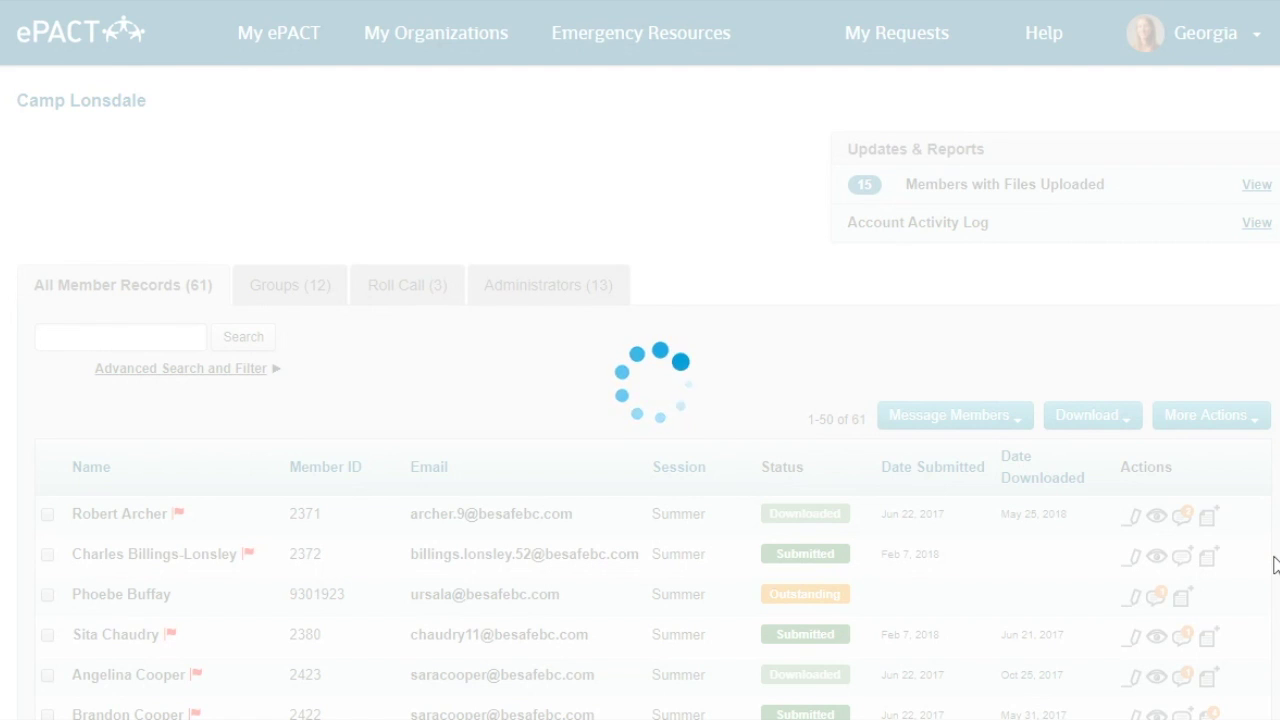
Step: Review the files added by Camp Lonsdale and by the member for the record with four files, and return to the member records
{"action": "scroll", "coordinate": [1250, 580], "scroll_direction": "down", "scroll_amount": 1}
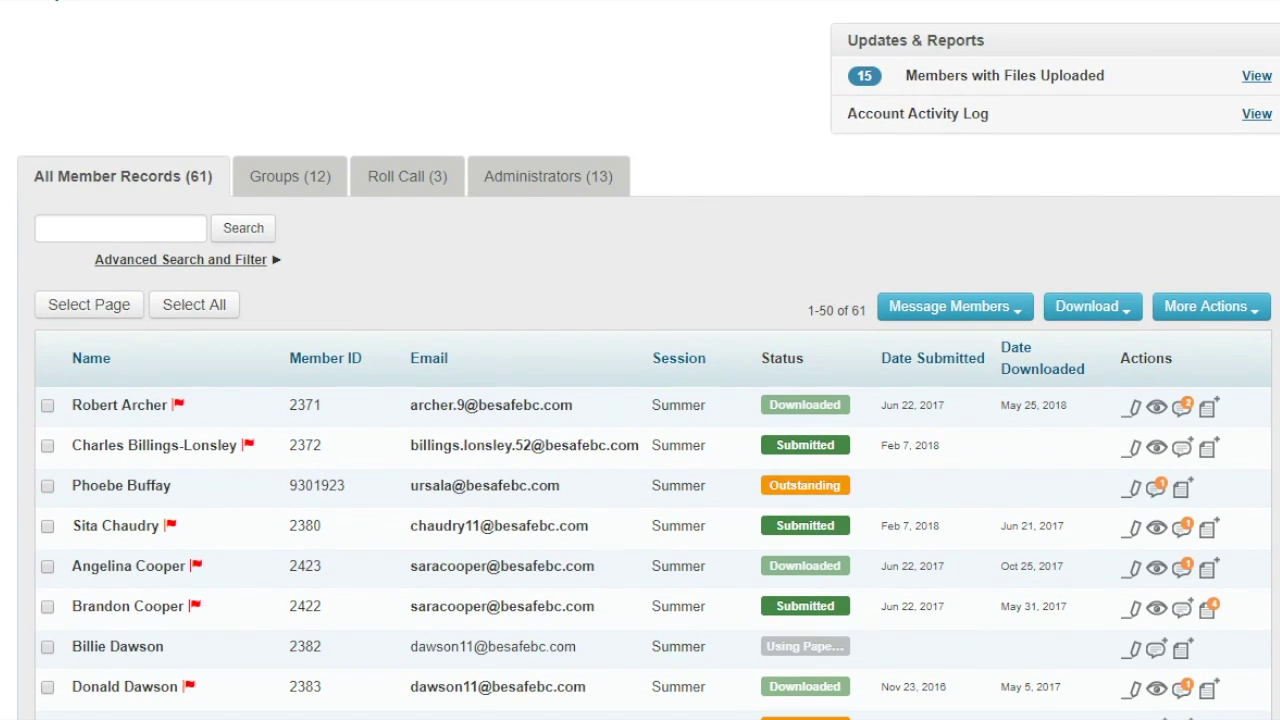
{"action": "left_click", "coordinate": [1208, 614]}
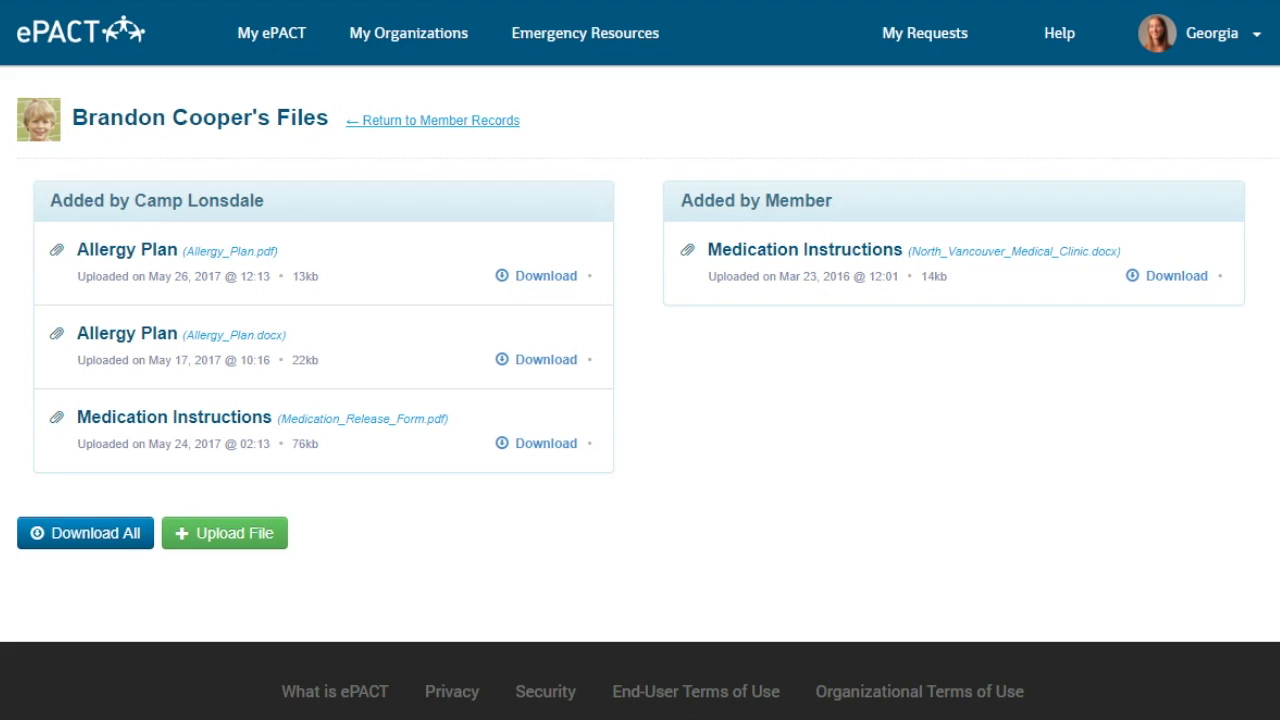
{"action": "left_click", "coordinate": [474, 127]}
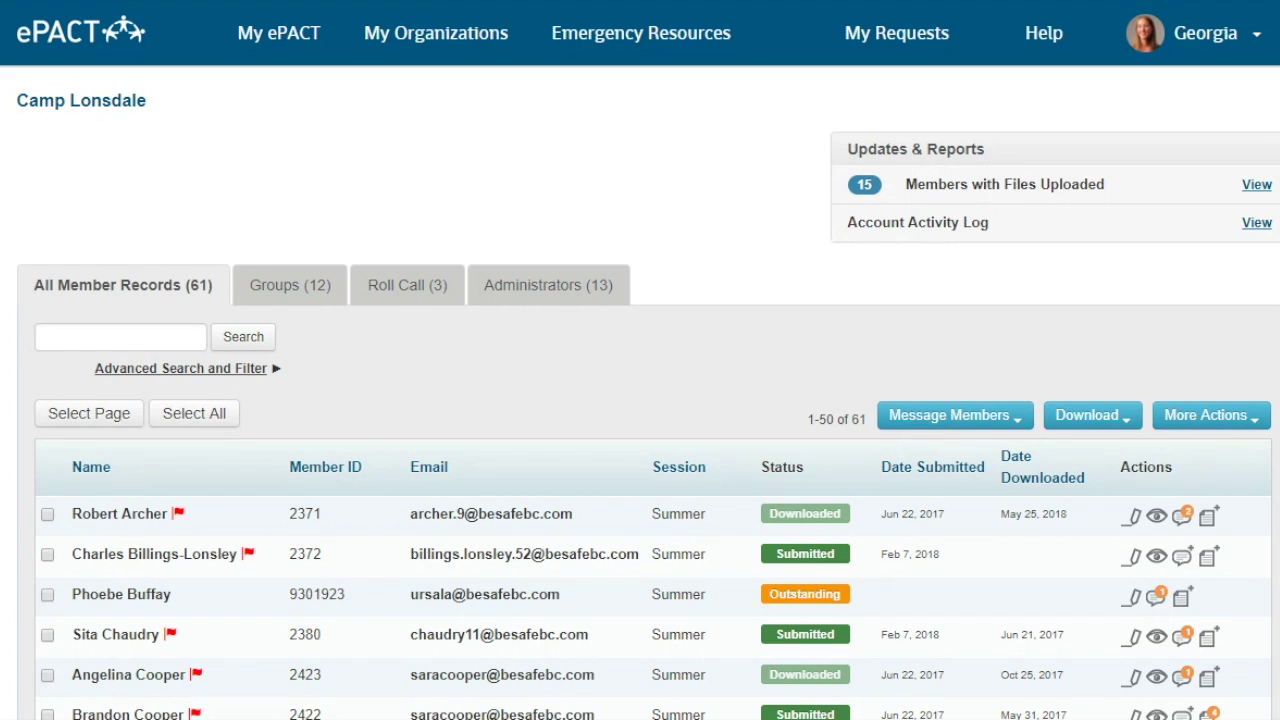
Step: Open the advanced search and filter, and set the status filter to Submitted and Downloaded
{"action": "left_click", "coordinate": [214, 369]}
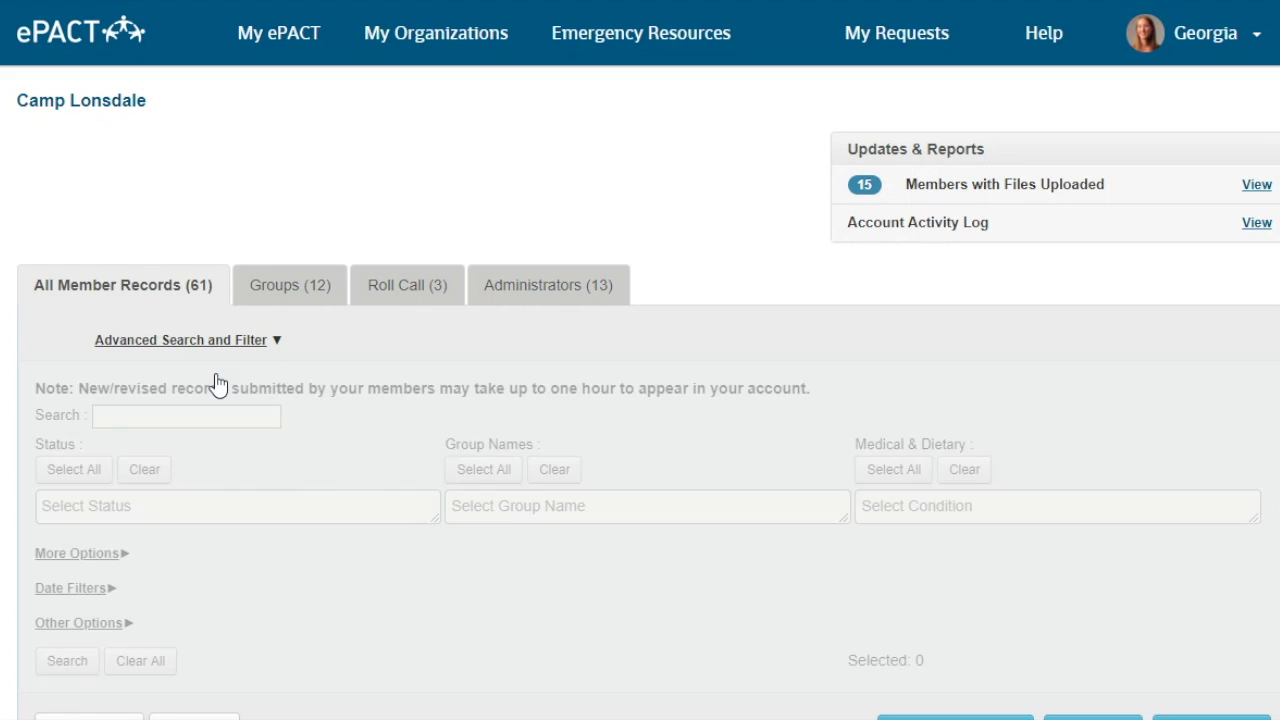
{"action": "scroll", "coordinate": [449, 346], "scroll_direction": "down", "scroll_amount": 2}
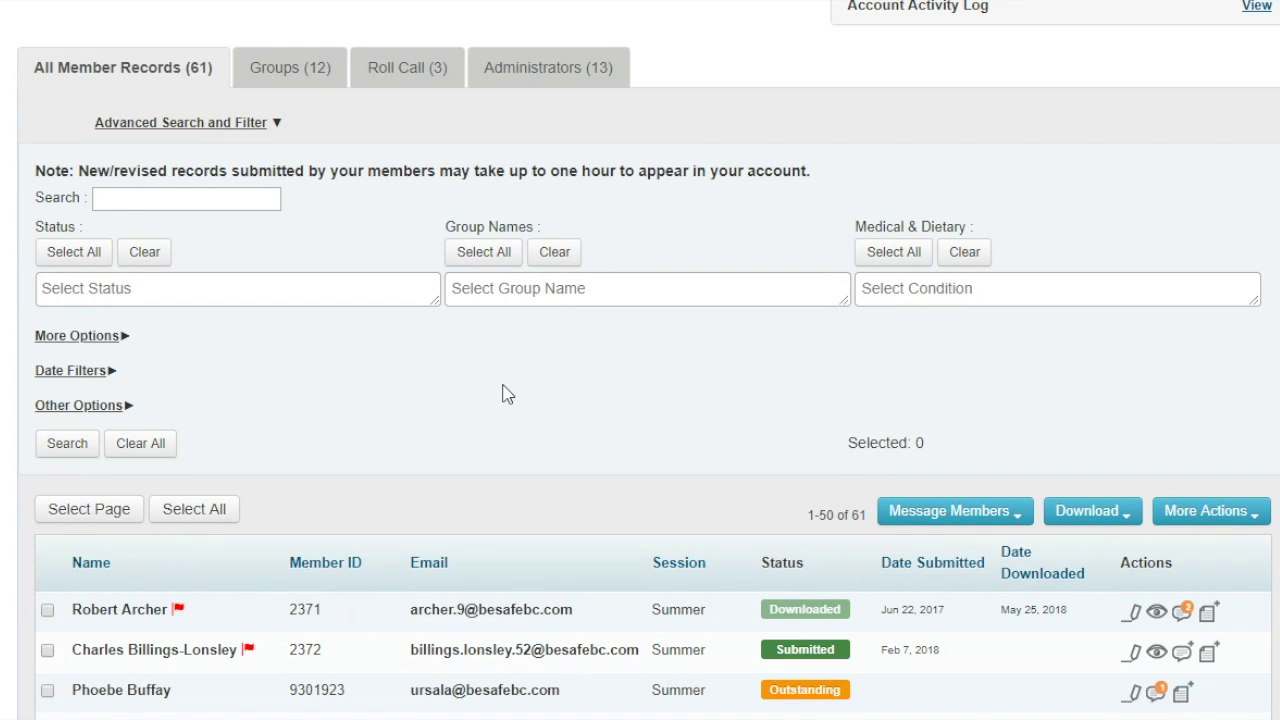
{"action": "left_click", "coordinate": [322, 290]}
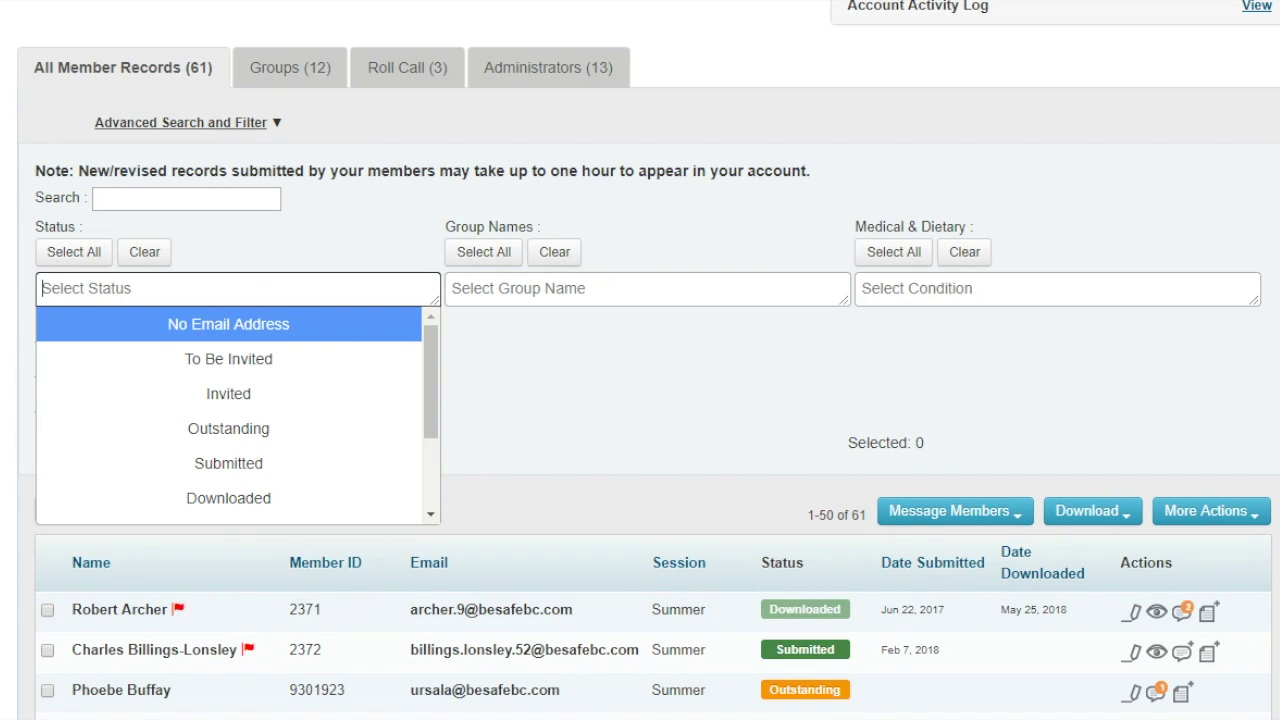
{"action": "left_click", "coordinate": [266, 465]}
{"action": "left_click", "coordinate": [255, 500]}
{"action": "left_click", "coordinate": [535, 428]}
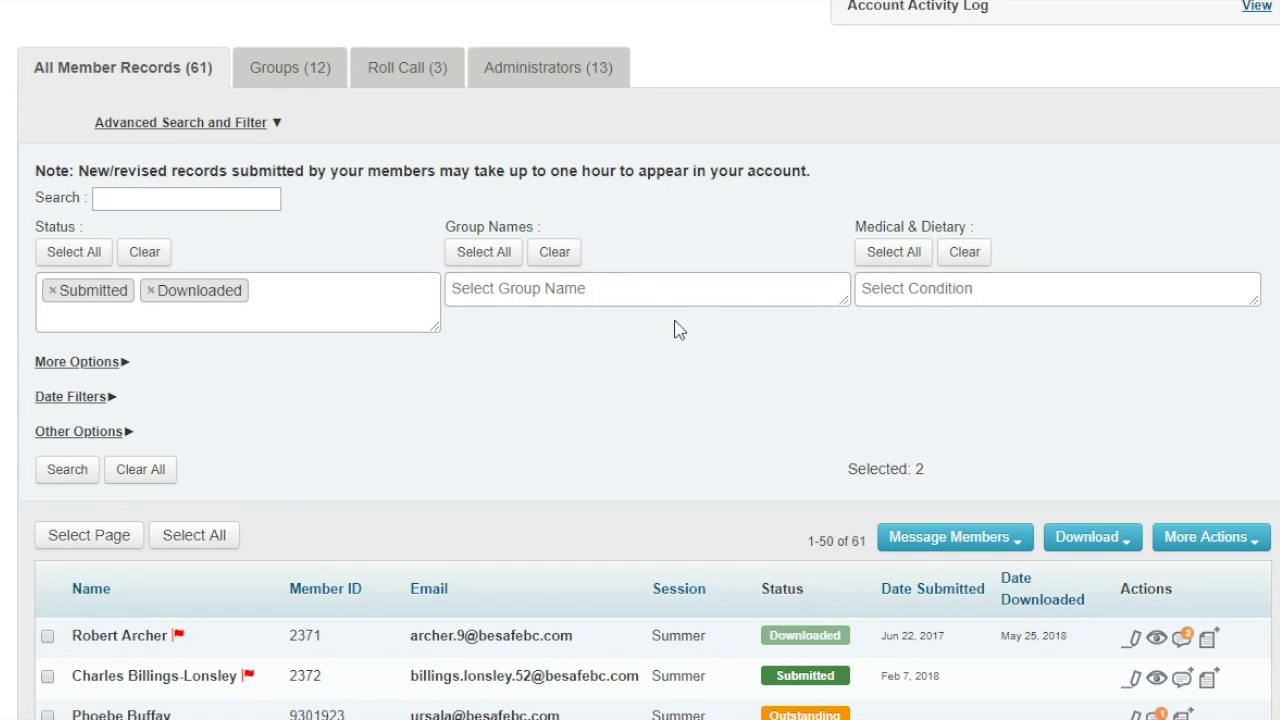
Step: Find the groups matching "week" and add Summer Week 1, Summer Week 2 and Summer Week 3 to the group filter
{"action": "left_click", "coordinate": [600, 288]}
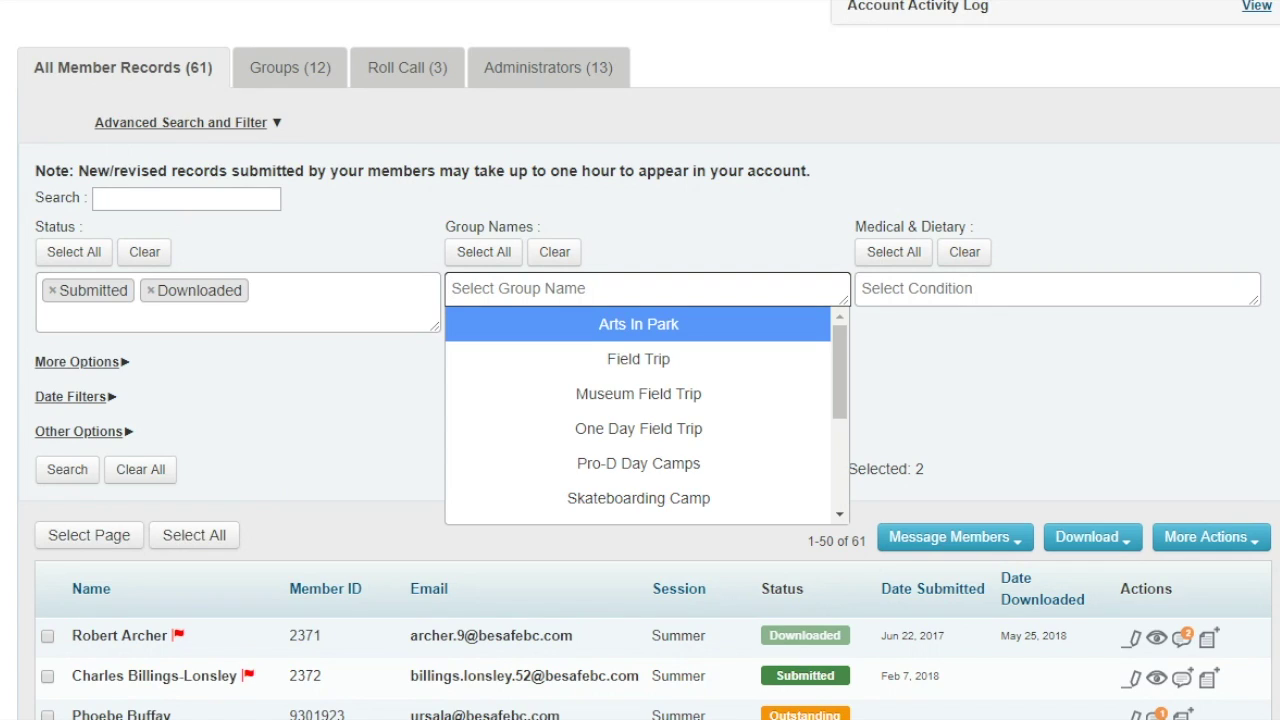
{"action": "type", "text": "week"}
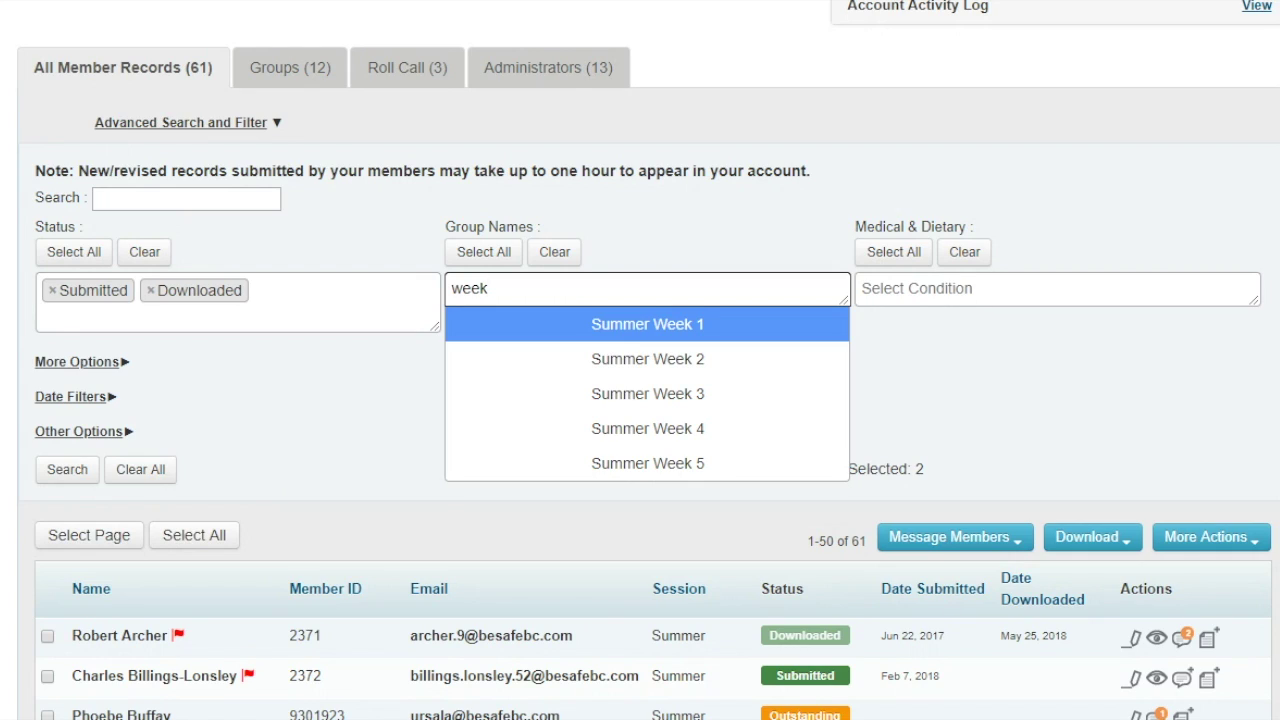
{"action": "left_click", "coordinate": [712, 338]}
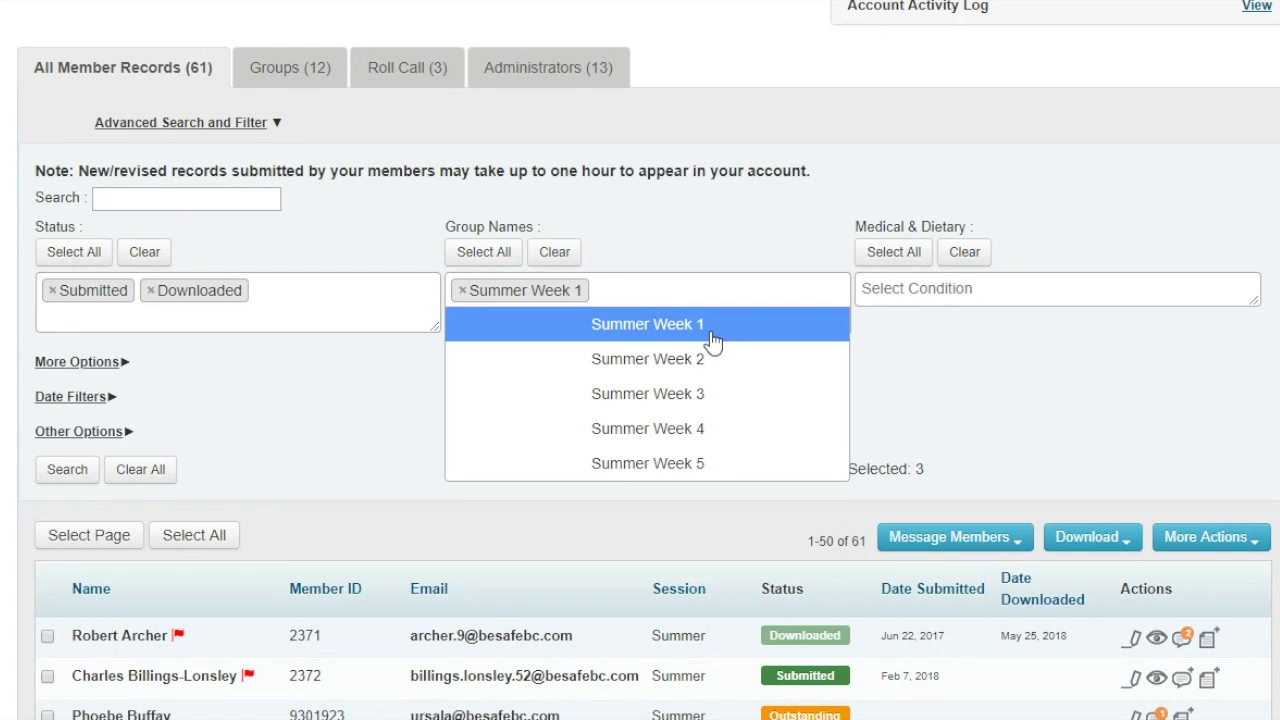
{"action": "left_click", "coordinate": [710, 368]}
{"action": "left_click", "coordinate": [718, 398]}
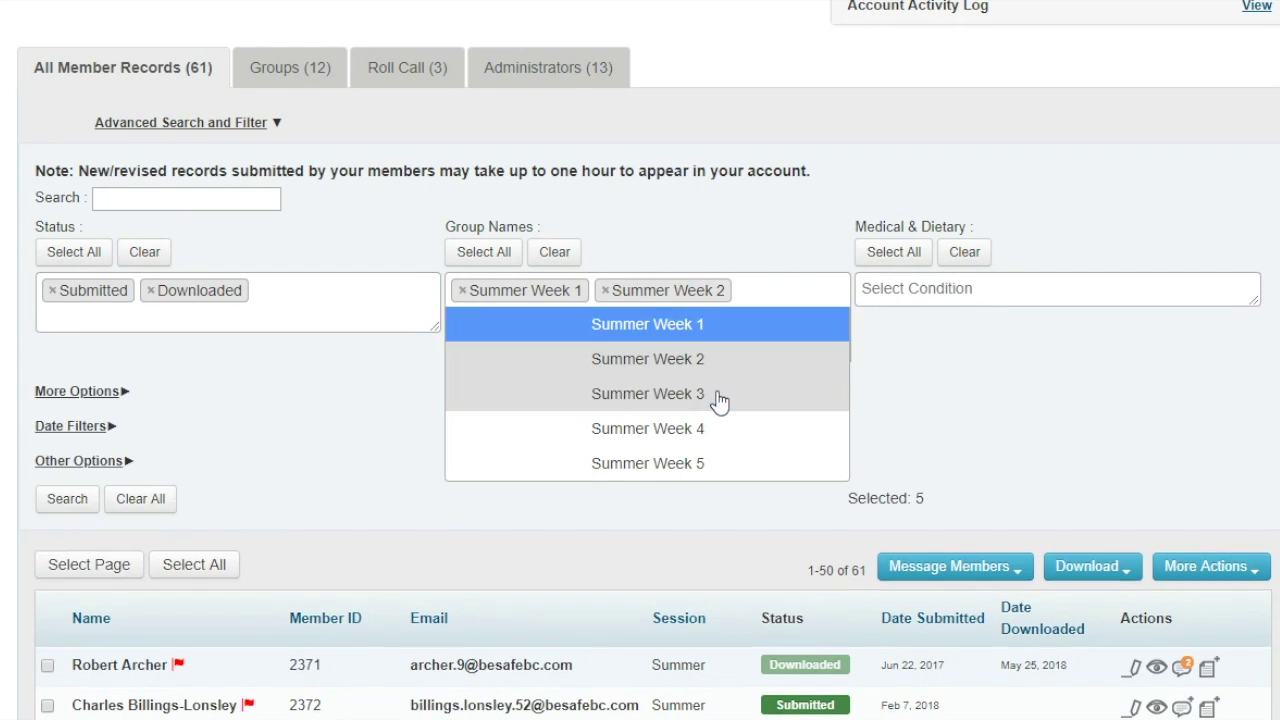
{"action": "left_click", "coordinate": [916, 404]}
Step: Show the additional filter options for consents, files and sessions, and clear all the filters
{"action": "left_click", "coordinate": [77, 391]}
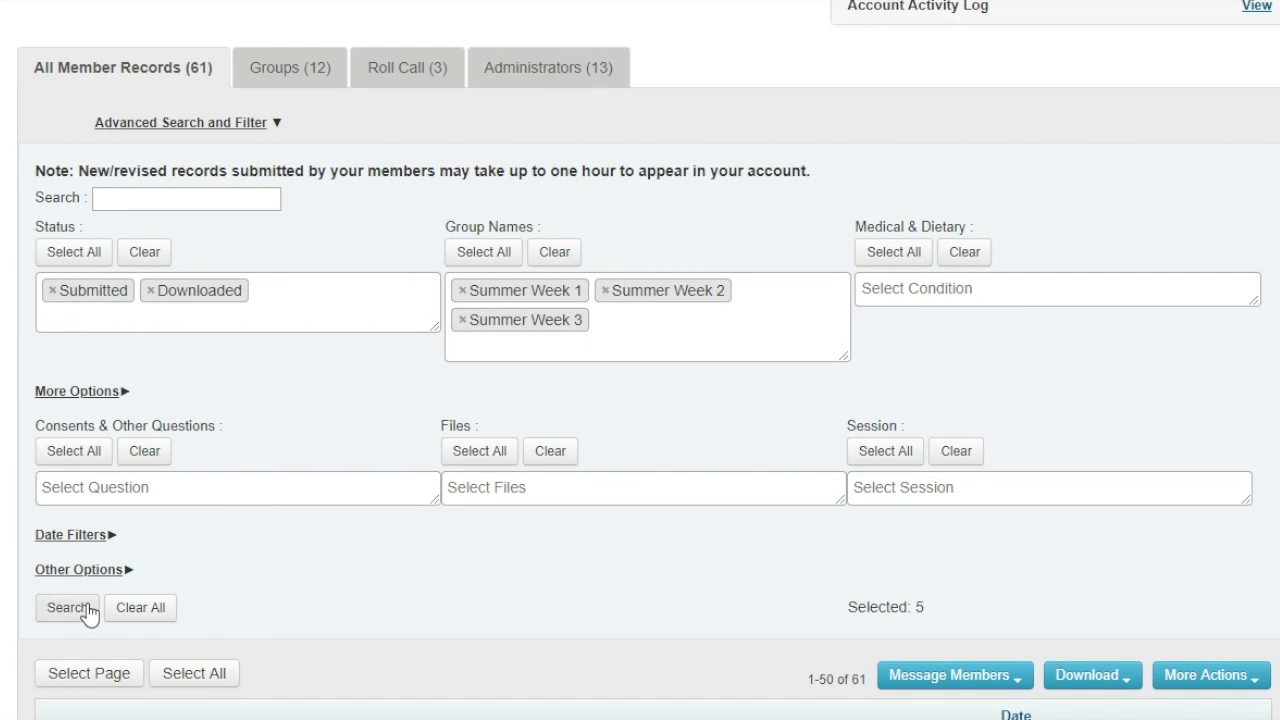
{"action": "left_click", "coordinate": [165, 612]}
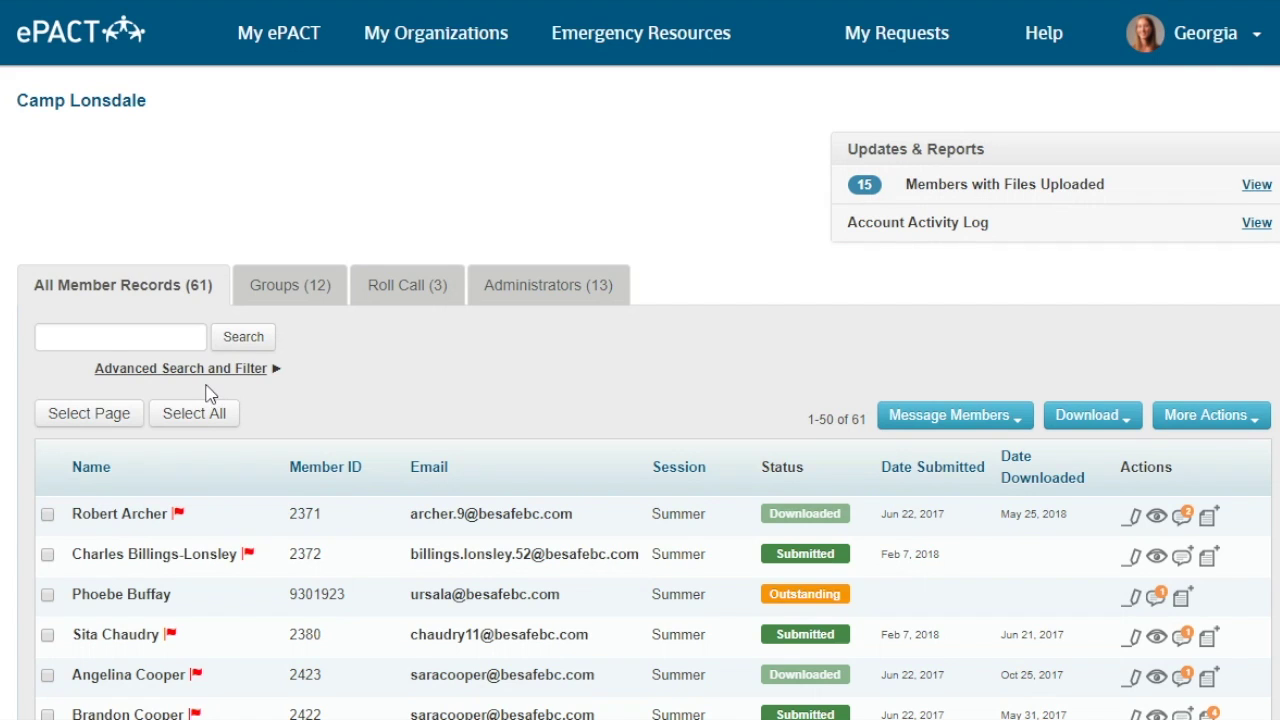
Step: Reopen the advanced search, find the medical and dietary conditions matching "food", and add Food Allergies to the filter
{"action": "left_click", "coordinate": [200, 370]}
{"action": "scroll", "coordinate": [560, 357], "scroll_direction": "down", "scroll_amount": 1}
{"action": "scroll", "coordinate": [565, 366], "scroll_direction": "down", "scroll_amount": 3}
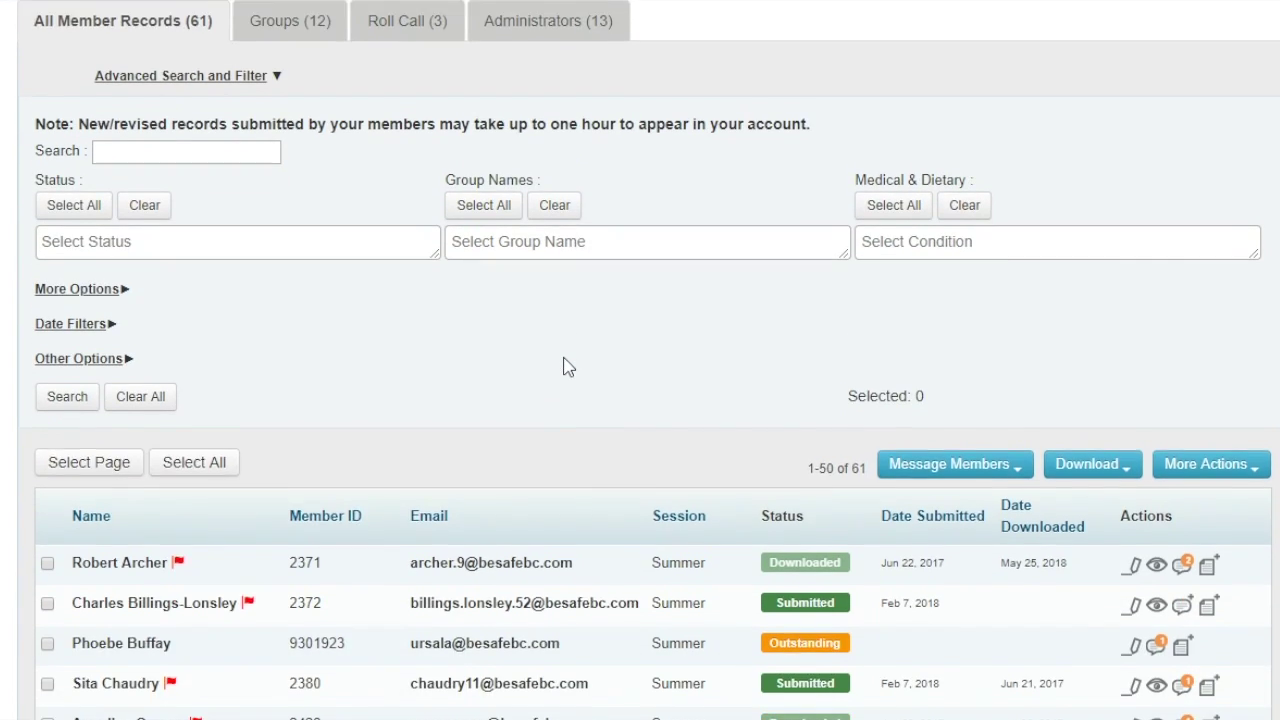
{"action": "left_click", "coordinate": [900, 180]}
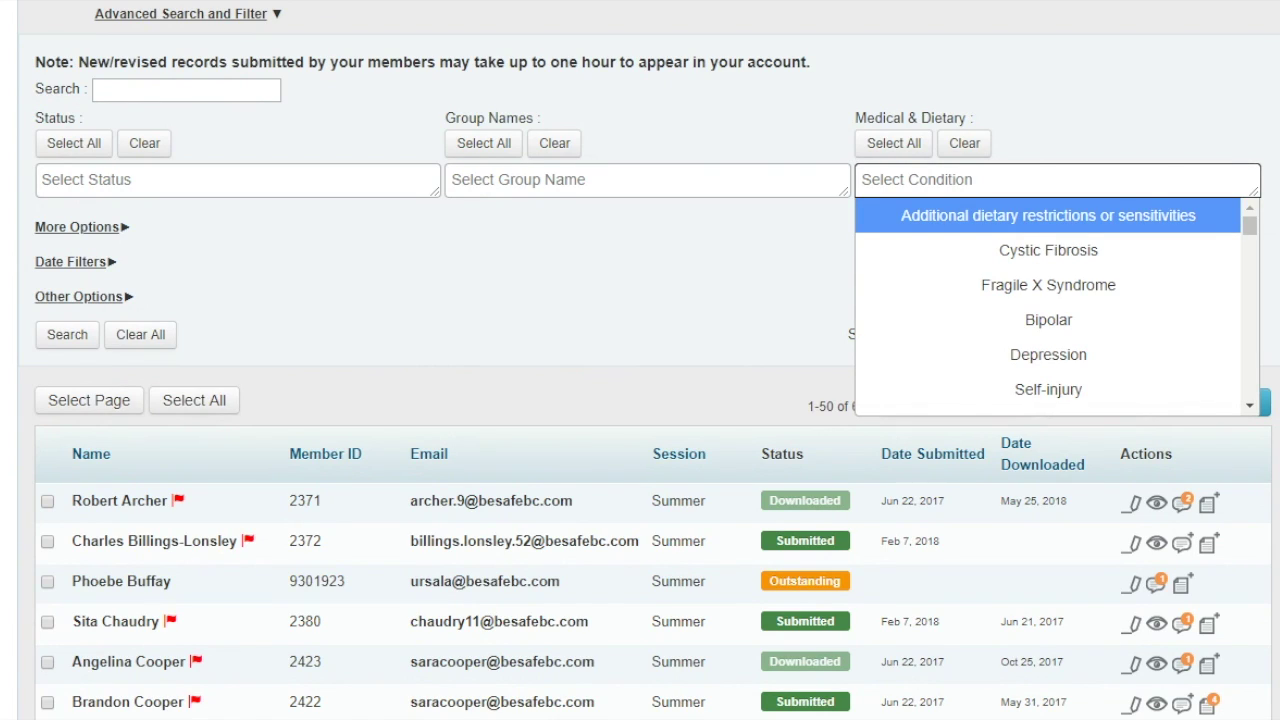
{"action": "scroll", "coordinate": [991, 283], "scroll_direction": "down", "scroll_amount": 3}
{"action": "scroll", "coordinate": [995, 283], "scroll_direction": "down", "scroll_amount": 5}
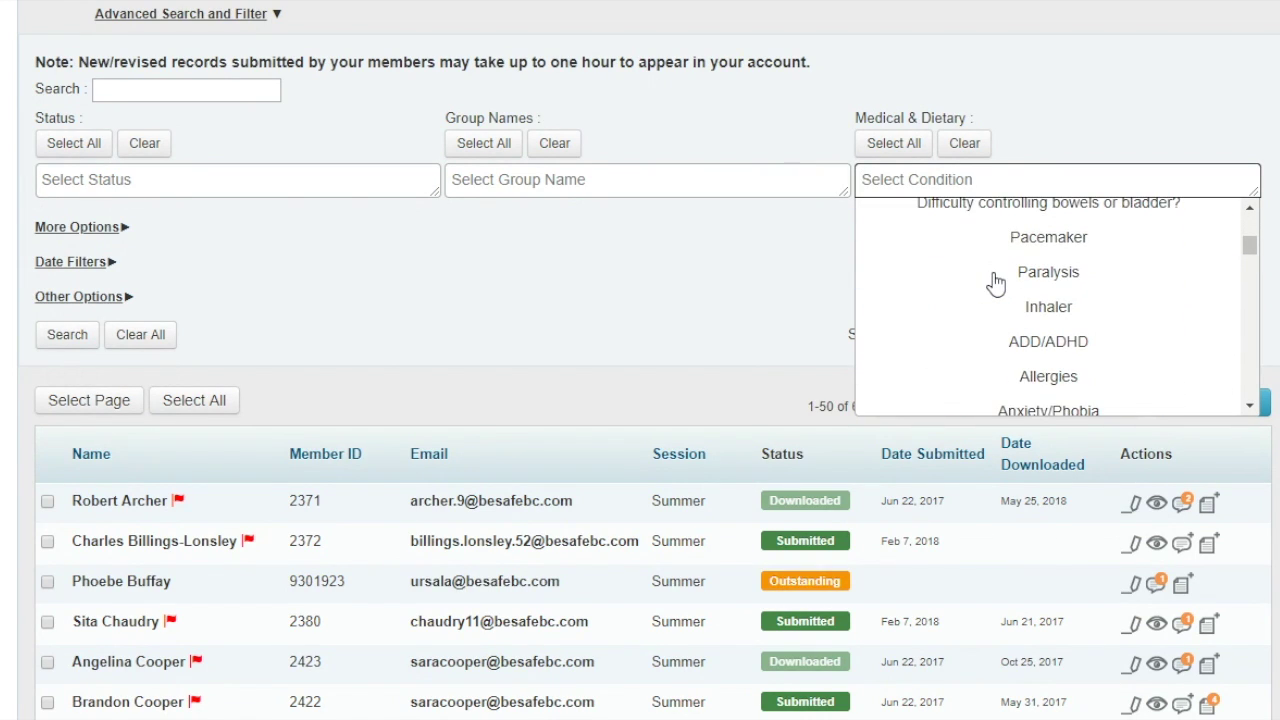
{"action": "scroll", "coordinate": [990, 283], "scroll_direction": "down", "scroll_amount": 3}
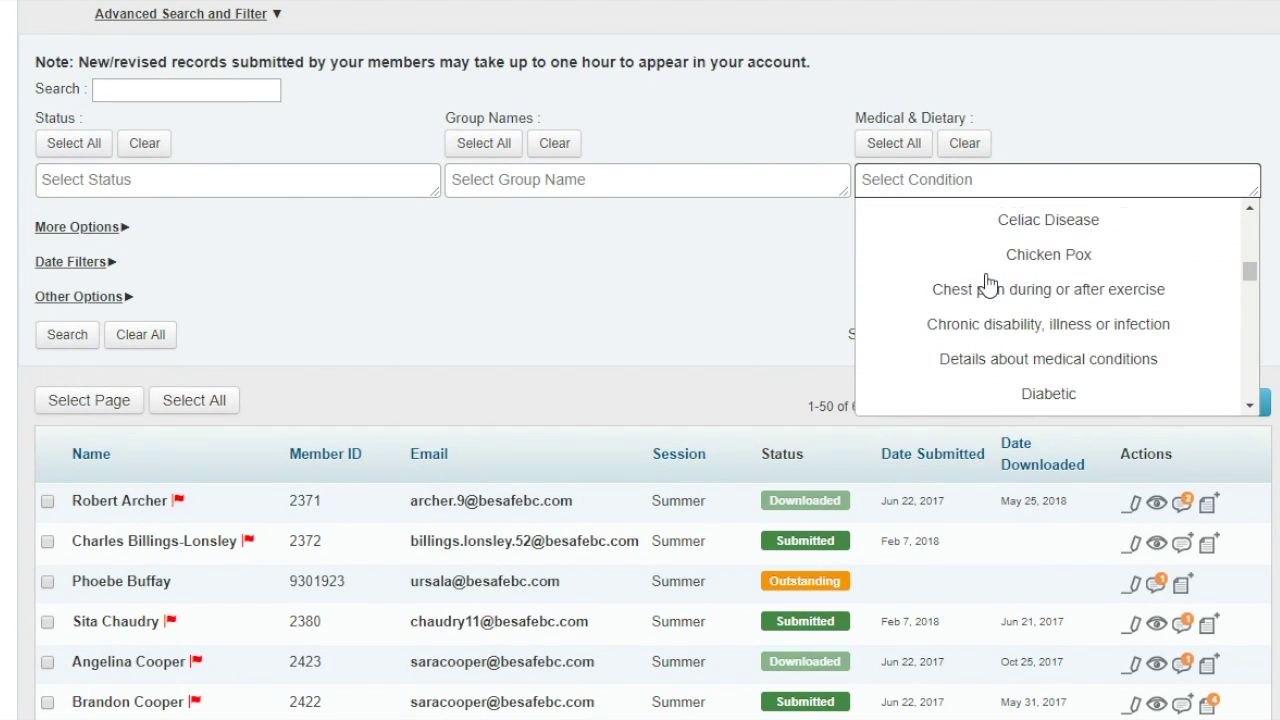
{"action": "key", "text": "Escape"}
{"action": "type", "text": "food"}
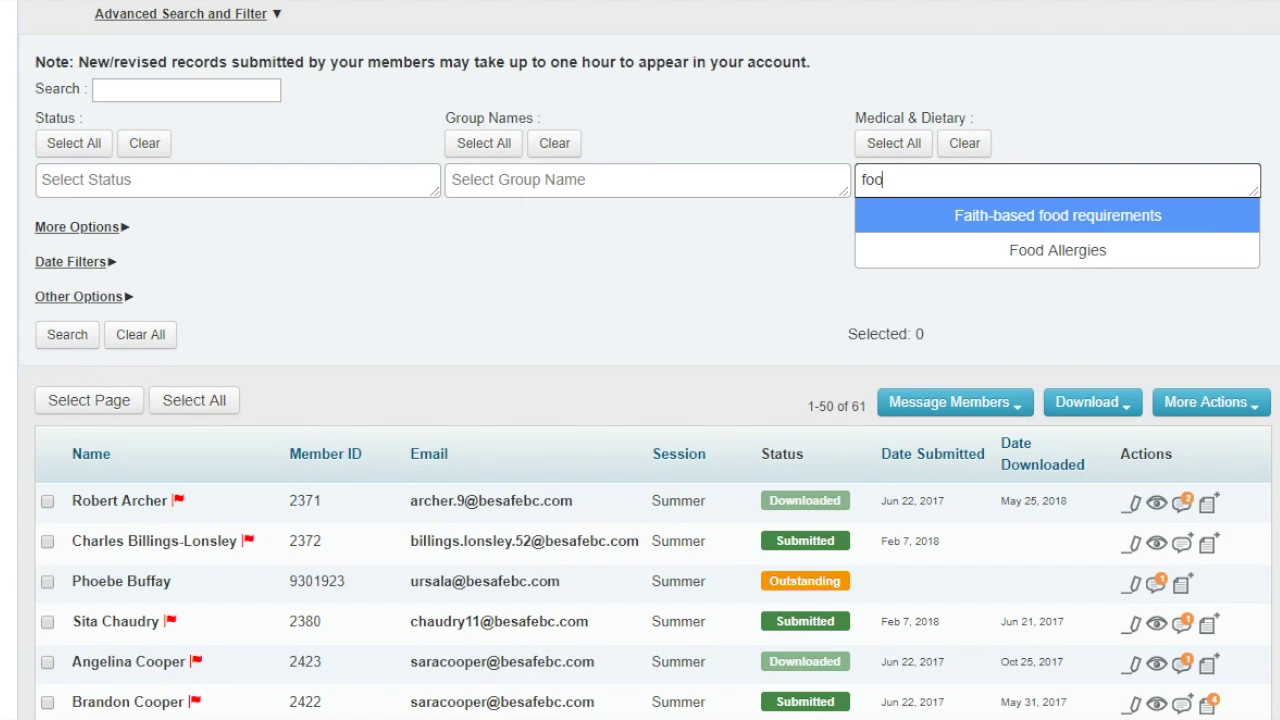
{"action": "key", "text": "BackSpace"}
{"action": "type", "text": "d"}
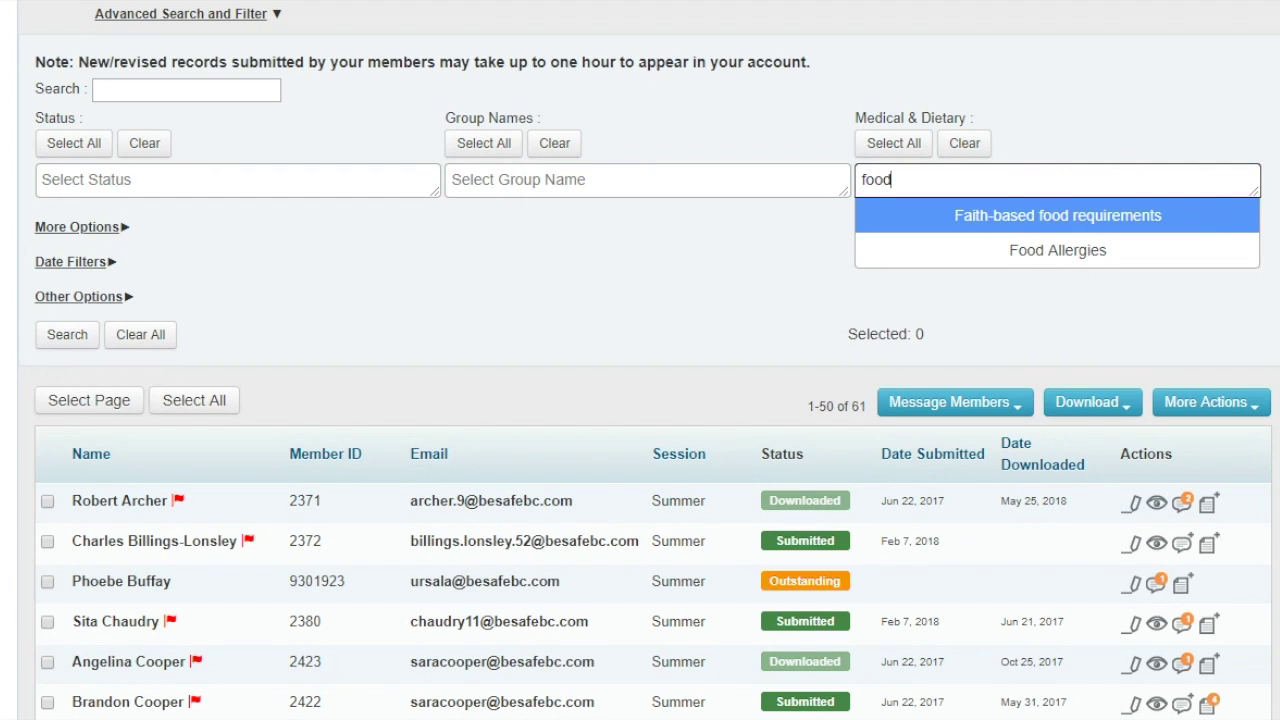
{"action": "left_click", "coordinate": [1060, 270]}
{"action": "left_click", "coordinate": [708, 333]}
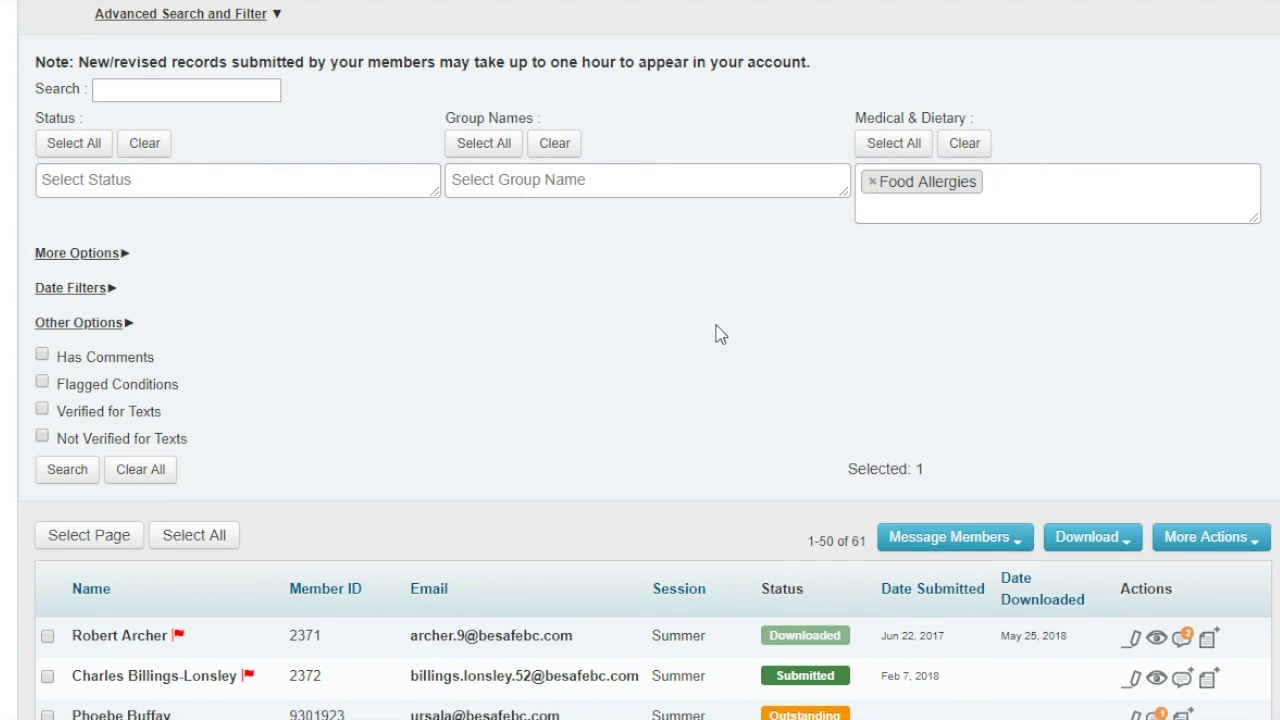
Step: Run the member search with the Food Allergies filter and view the matching records
{"action": "left_click", "coordinate": [57, 483]}
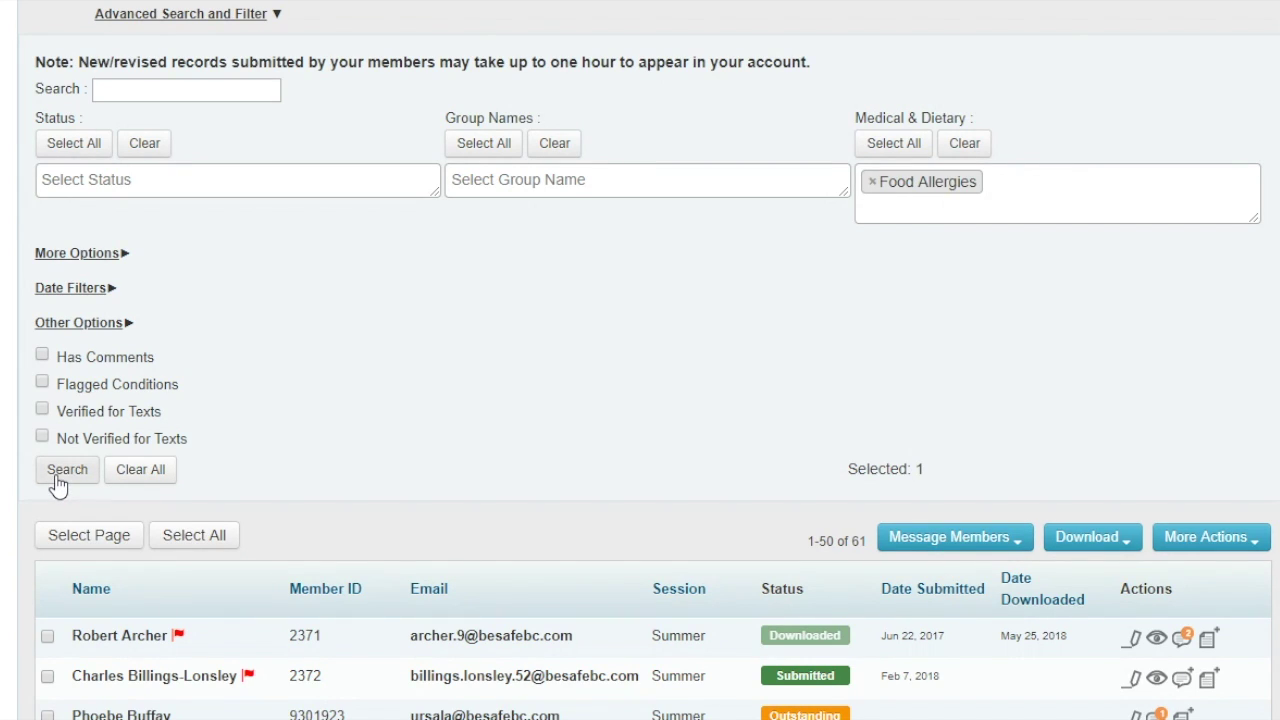
{"action": "left_click", "coordinate": [57, 483]}
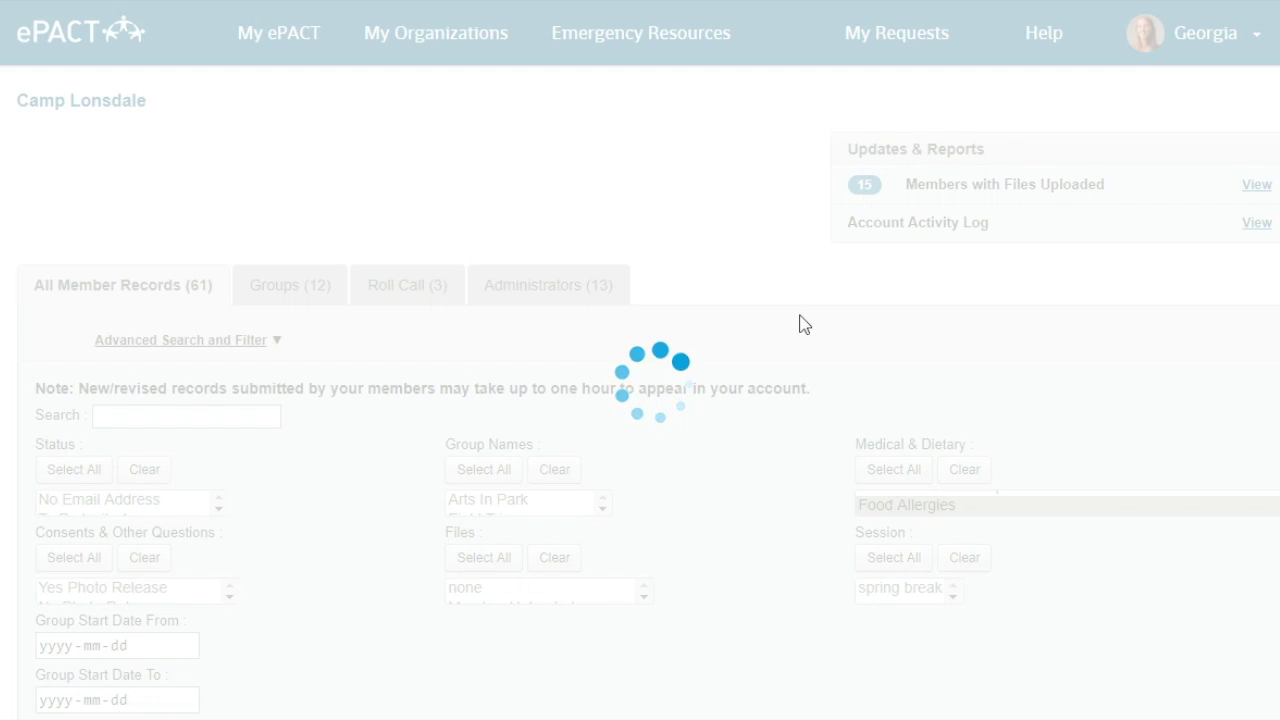
{"action": "scroll", "coordinate": [800, 324], "scroll_direction": "down", "scroll_amount": 3}
{"action": "scroll", "coordinate": [800, 324], "scroll_direction": "down", "scroll_amount": 2}
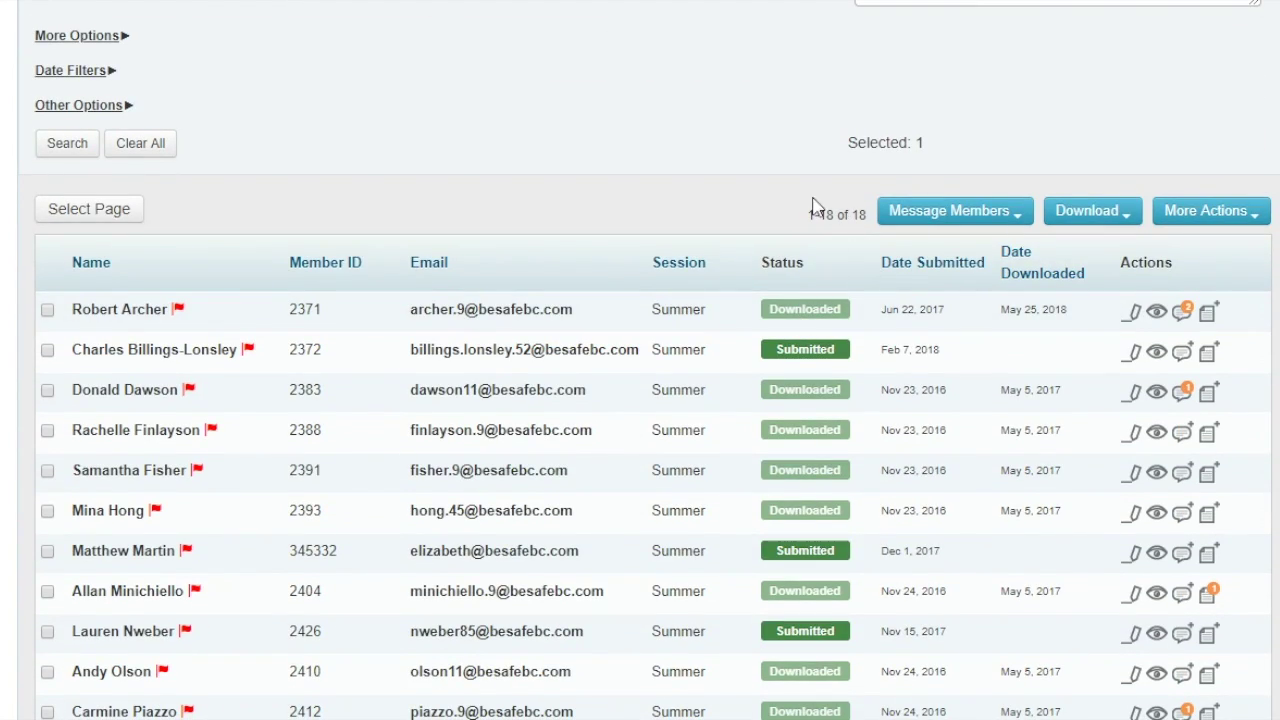
Step: Select all members on the results page and start a list export for them
{"action": "left_click", "coordinate": [91, 218]}
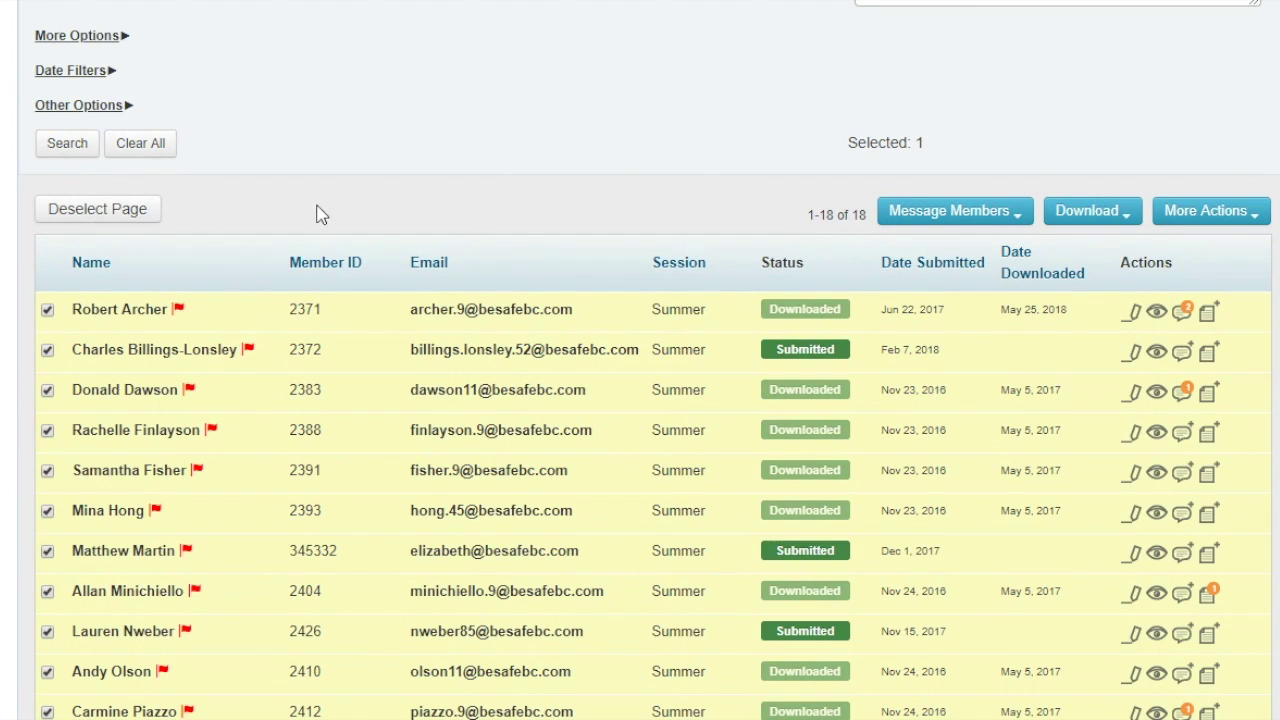
{"action": "left_click", "coordinate": [1207, 218]}
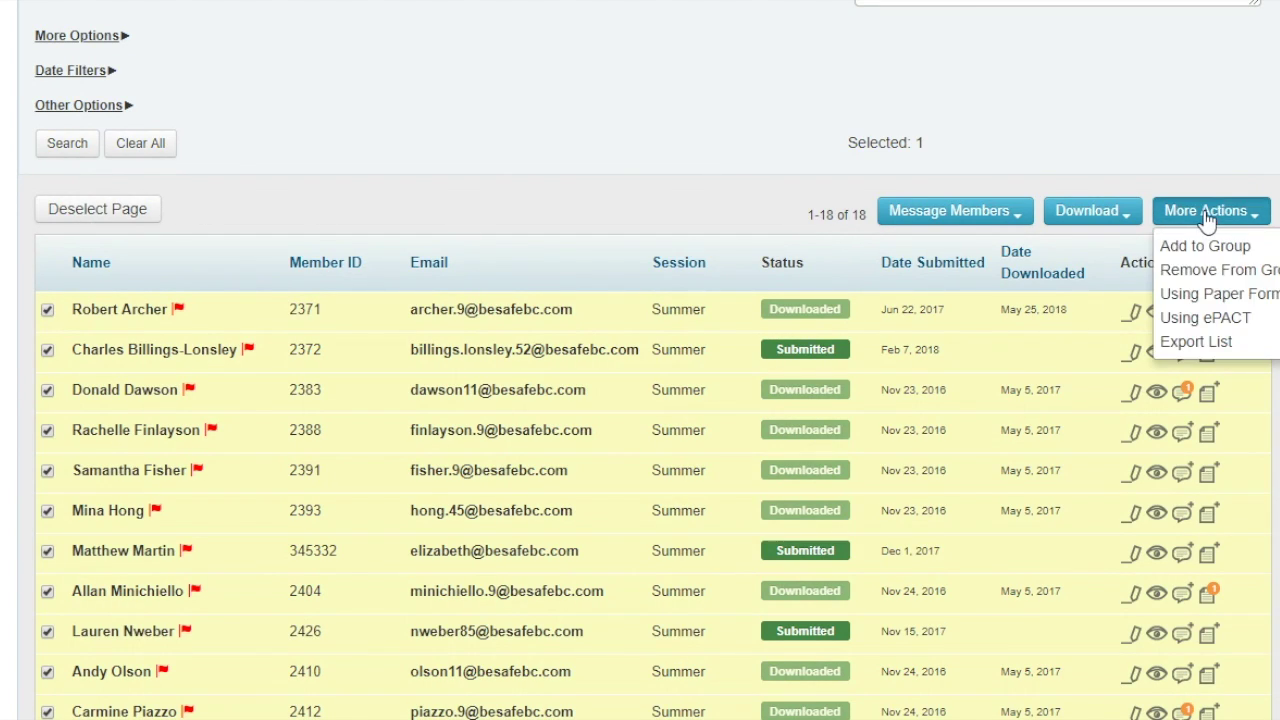
{"action": "left_click", "coordinate": [1204, 343]}
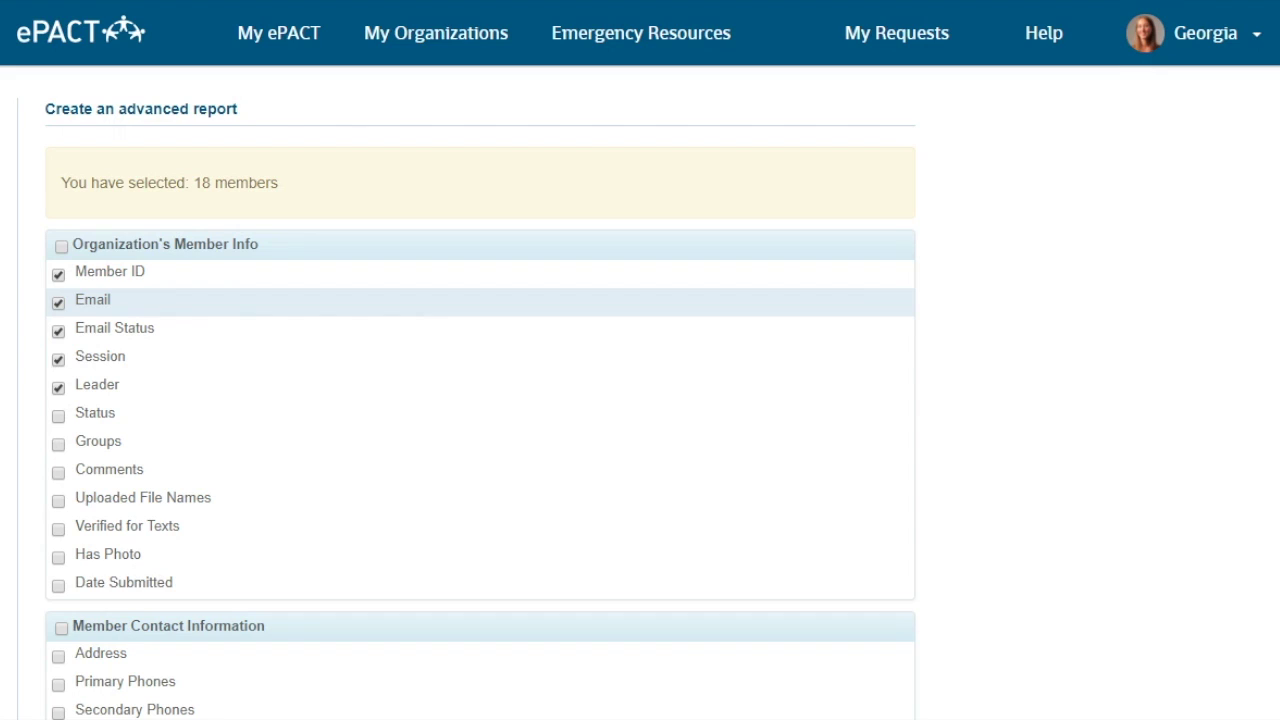
Step: Exclude Email Status, Session and Leader from the organization's member info in the advanced report
{"action": "left_click", "coordinate": [58, 333]}
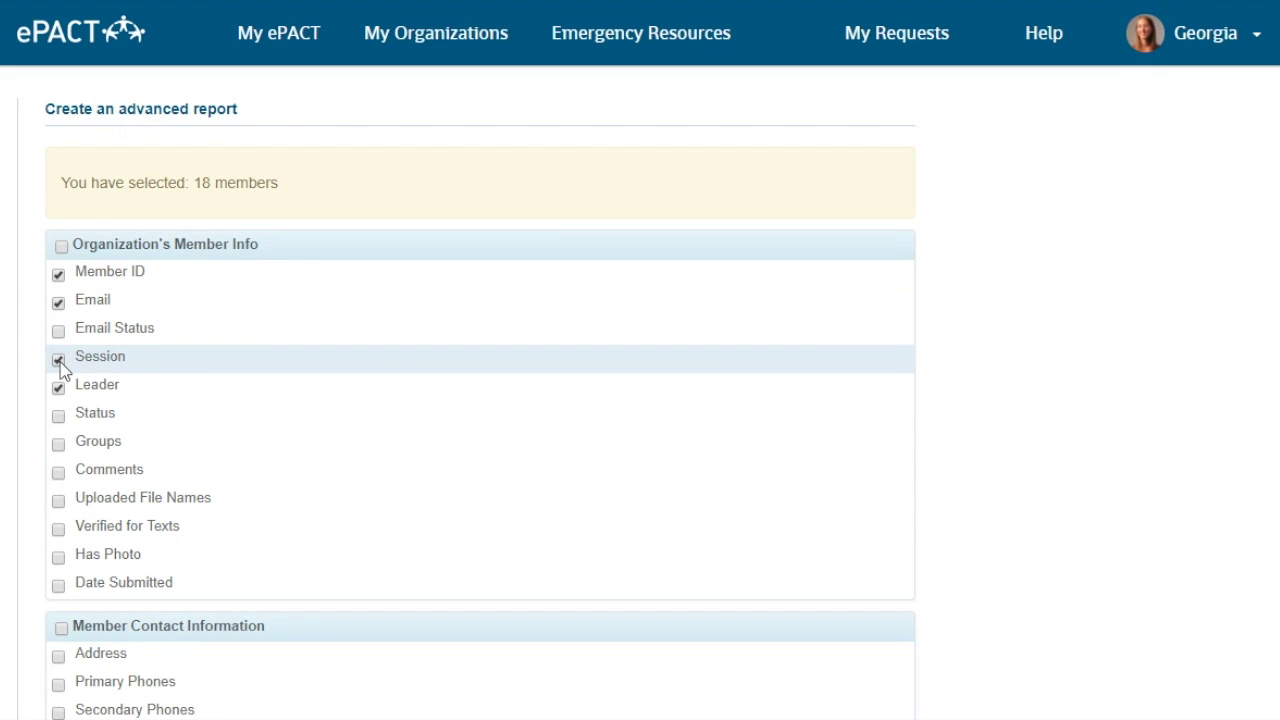
{"action": "left_click", "coordinate": [58, 361]}
{"action": "left_click", "coordinate": [58, 388]}
Step: Include the legal guardians' Names, Emails and Primary Phones in the advanced report
{"action": "scroll", "coordinate": [252, 455], "scroll_direction": "down", "scroll_amount": 4}
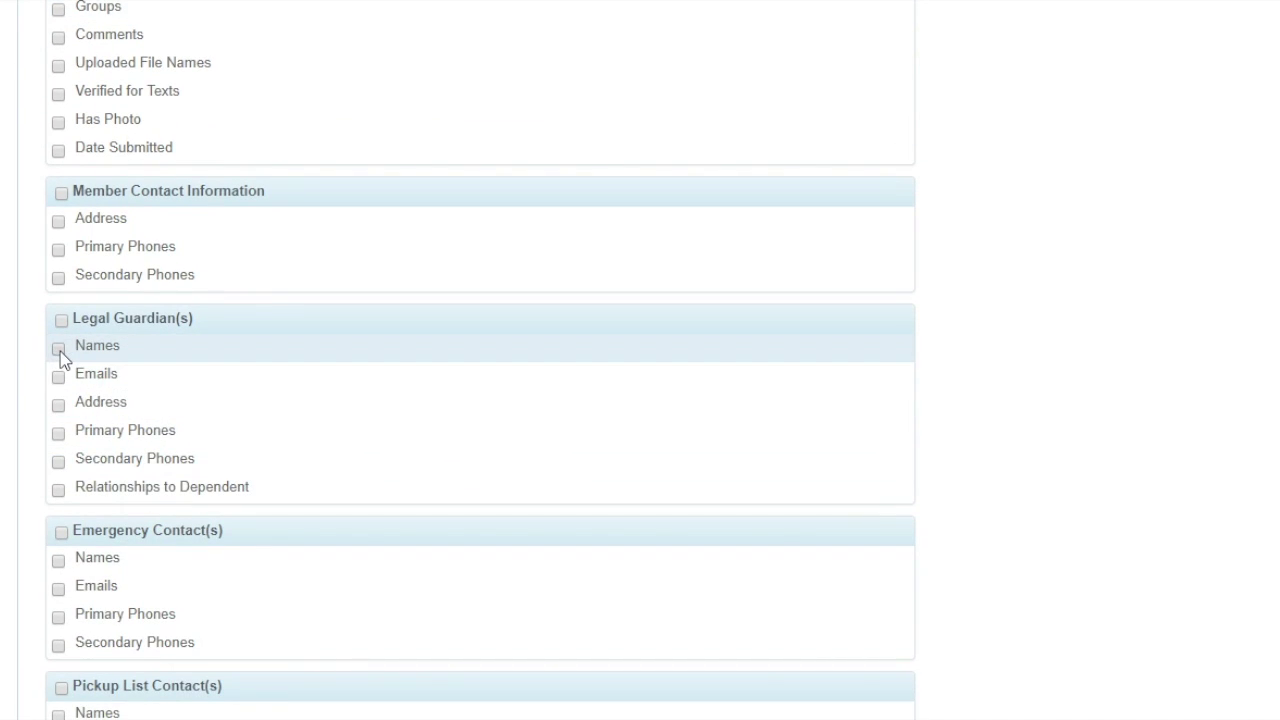
{"action": "left_click", "coordinate": [59, 350]}
{"action": "left_click", "coordinate": [60, 377]}
{"action": "left_click", "coordinate": [58, 433]}
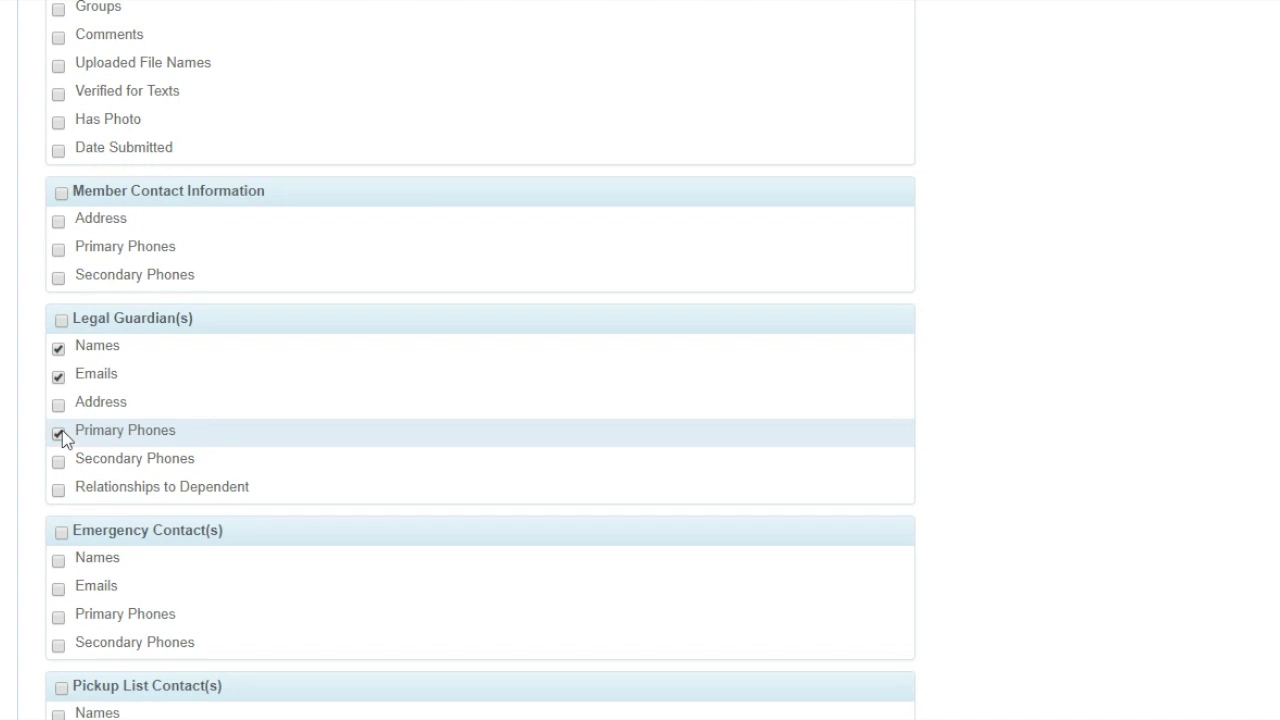
Step: Review the remaining report fields and export the advanced report with Food Allergies included
{"action": "scroll", "coordinate": [152, 455], "scroll_direction": "down", "scroll_amount": 1}
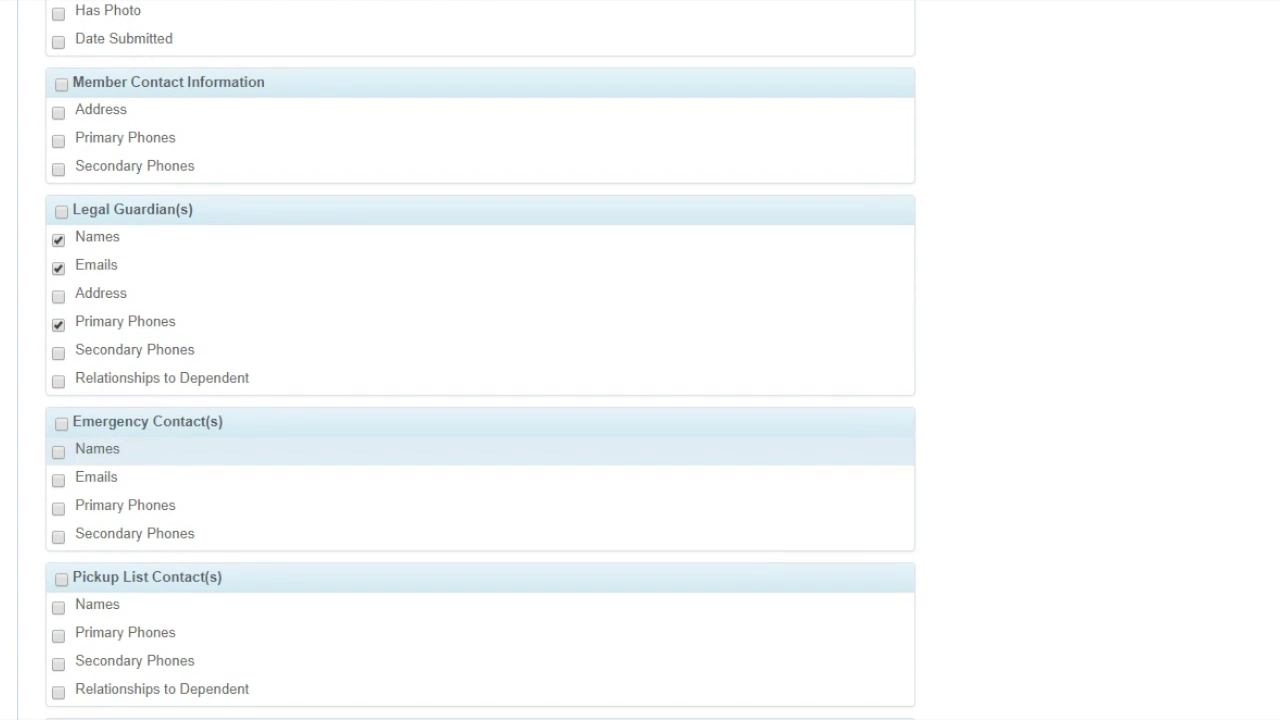
{"action": "scroll", "coordinate": [150, 452], "scroll_direction": "down", "scroll_amount": 8}
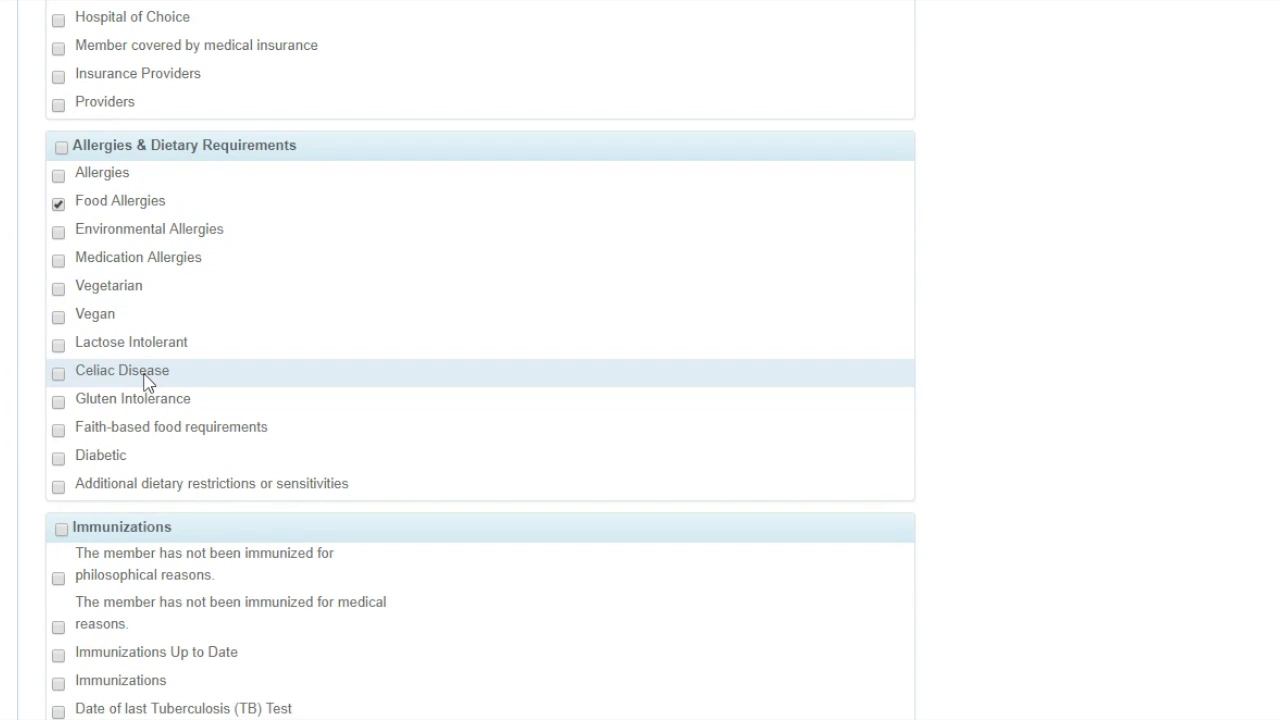
{"action": "scroll", "coordinate": [145, 383], "scroll_direction": "down", "scroll_amount": 18}
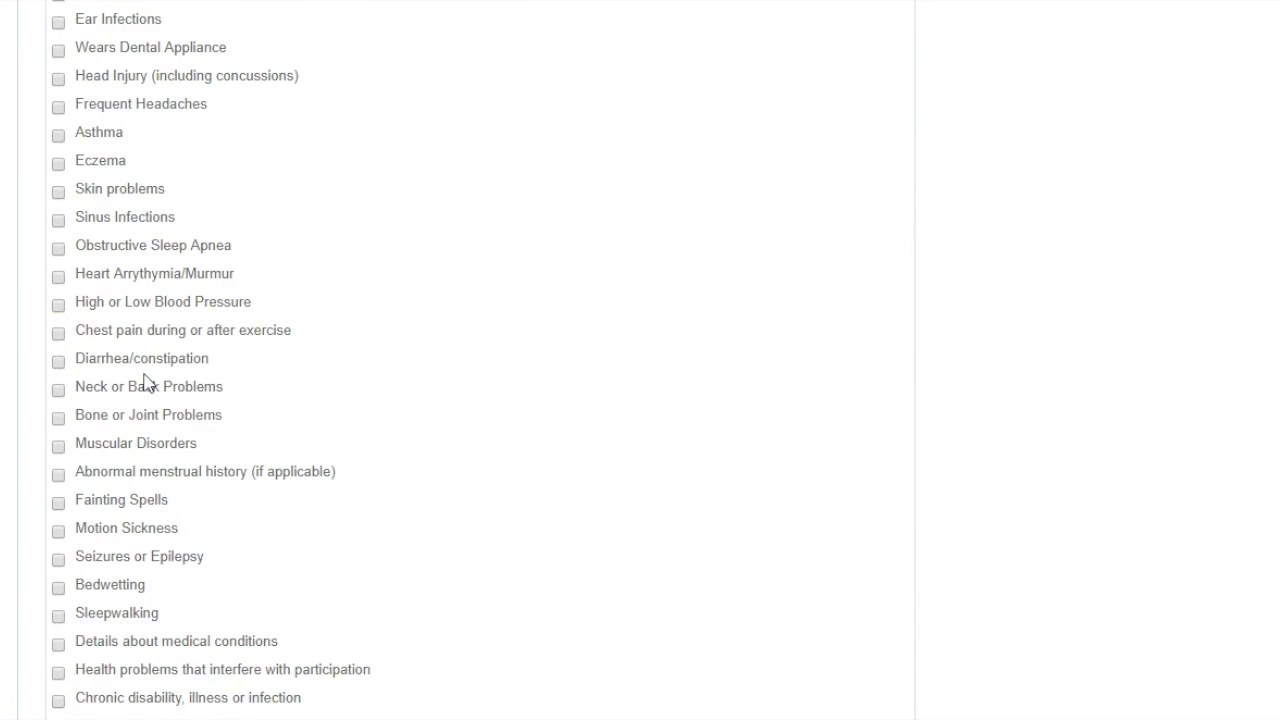
{"action": "scroll", "coordinate": [145, 383], "scroll_direction": "down", "scroll_amount": 10}
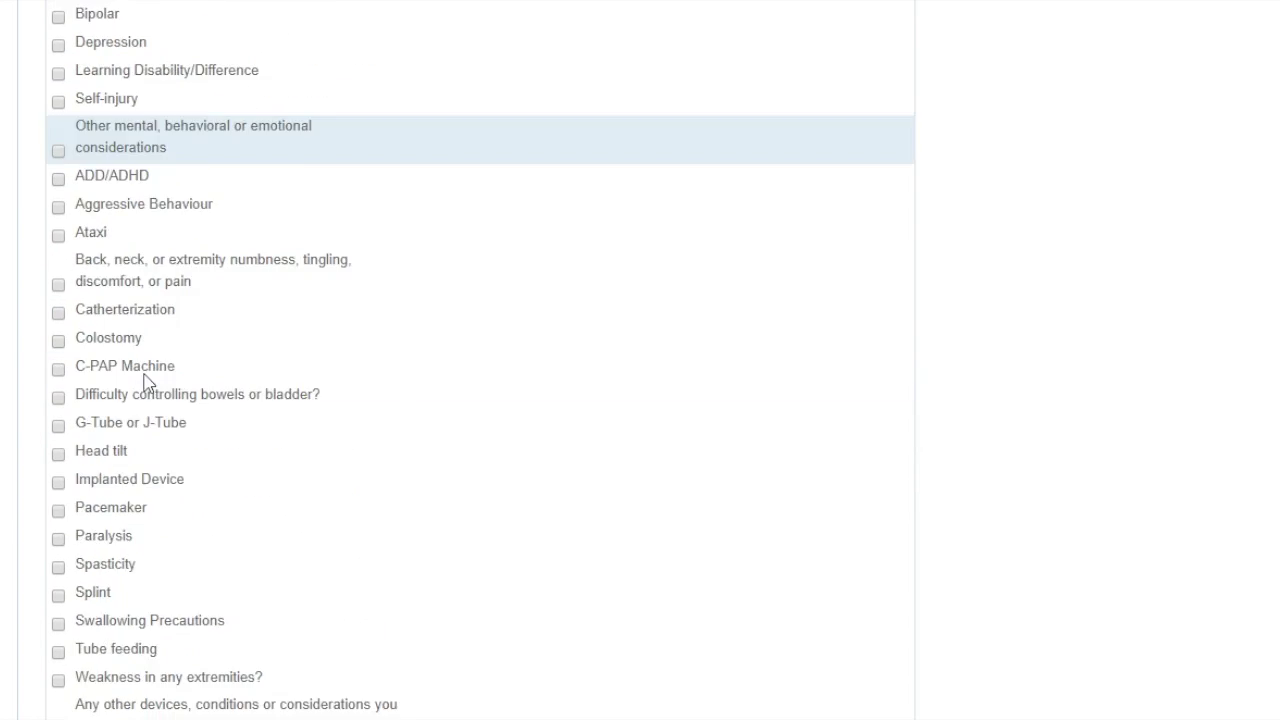
{"action": "scroll", "coordinate": [145, 383], "scroll_direction": "down", "scroll_amount": 9}
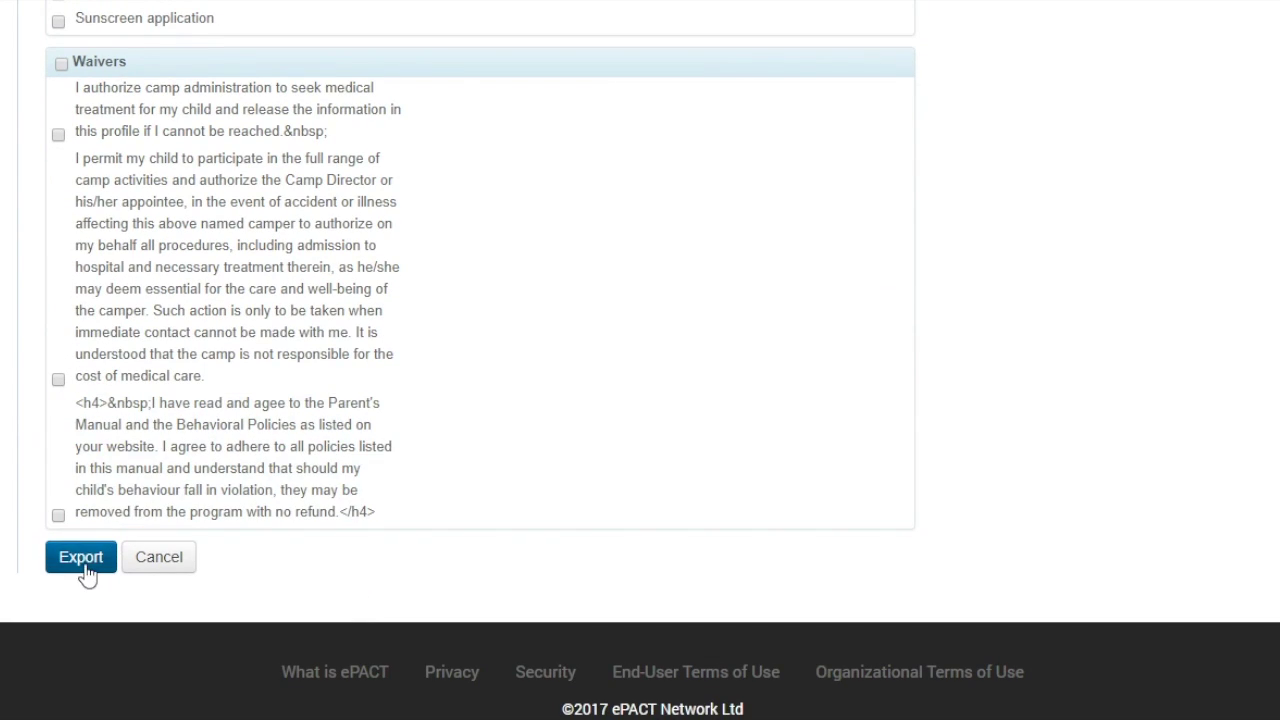
{"action": "left_click", "coordinate": [86, 557]}
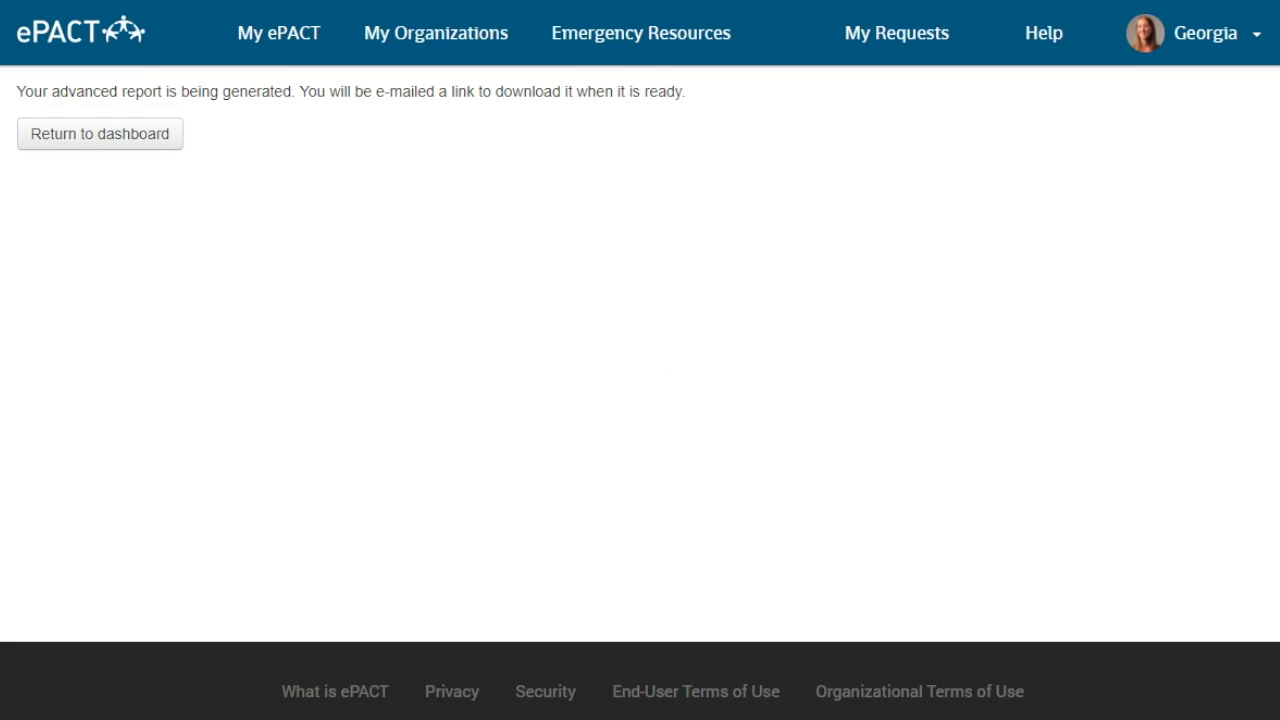
Step: Return to the dashboard and download the exported file from the Jun 25, 2018 1:22 PM entry of the Account Activity Log
{"action": "left_click", "coordinate": [152, 153]}
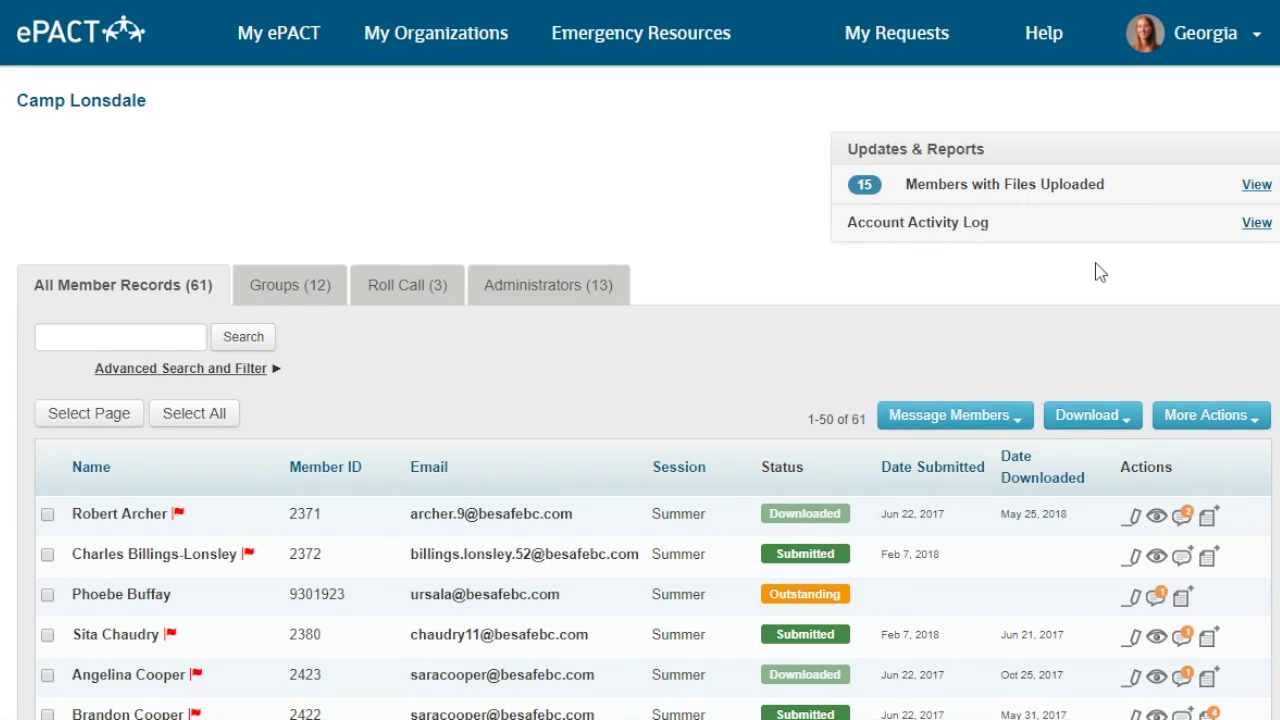
{"action": "left_click", "coordinate": [1256, 223]}
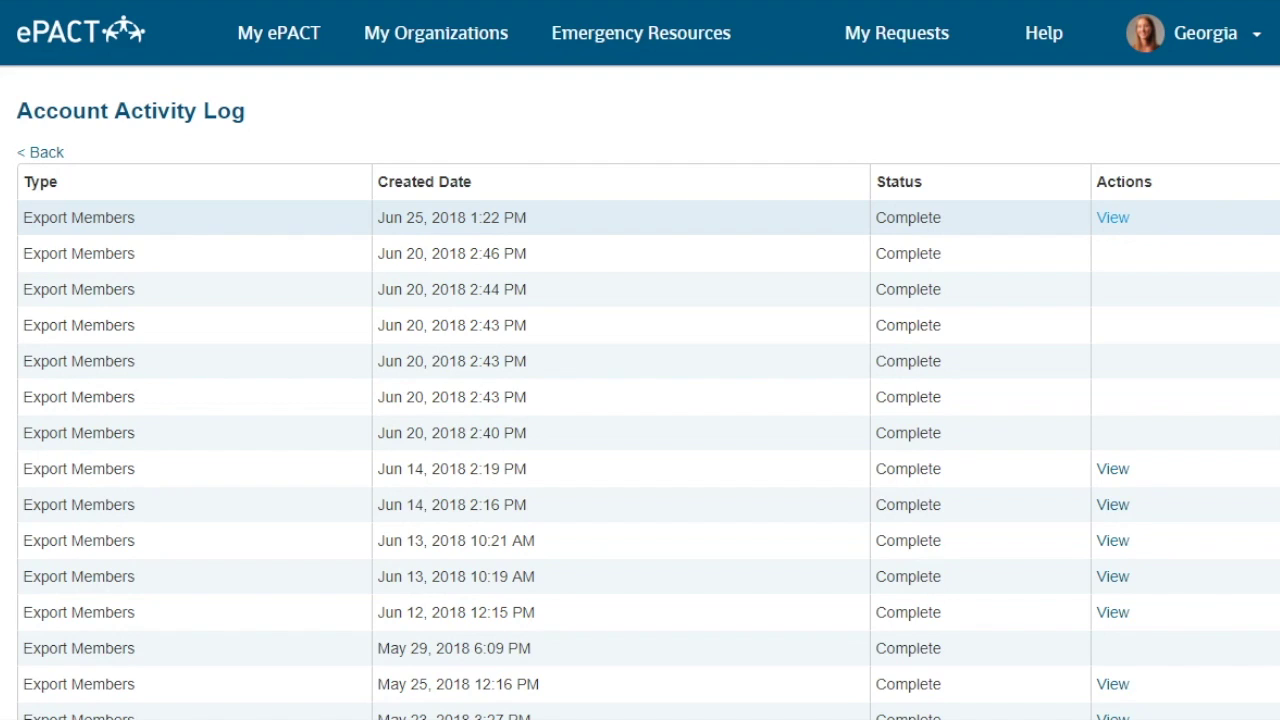
{"action": "left_click", "coordinate": [1112, 218]}
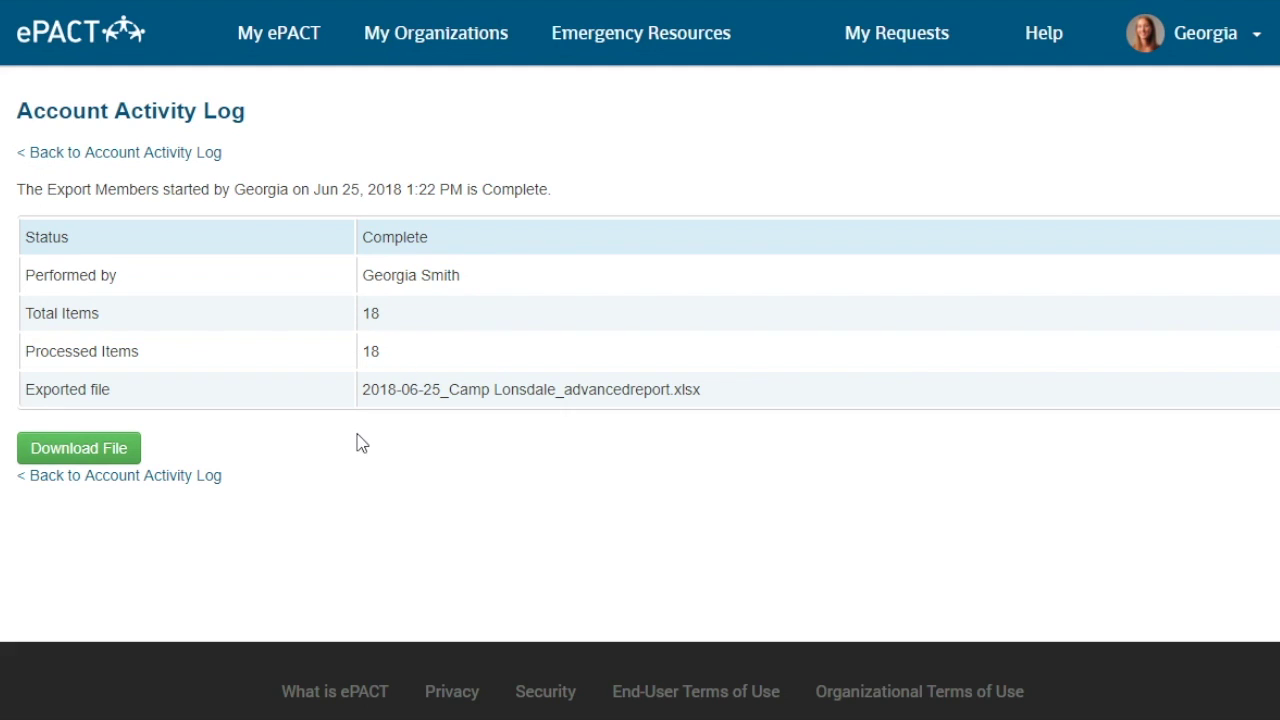
{"action": "left_click", "coordinate": [92, 456]}
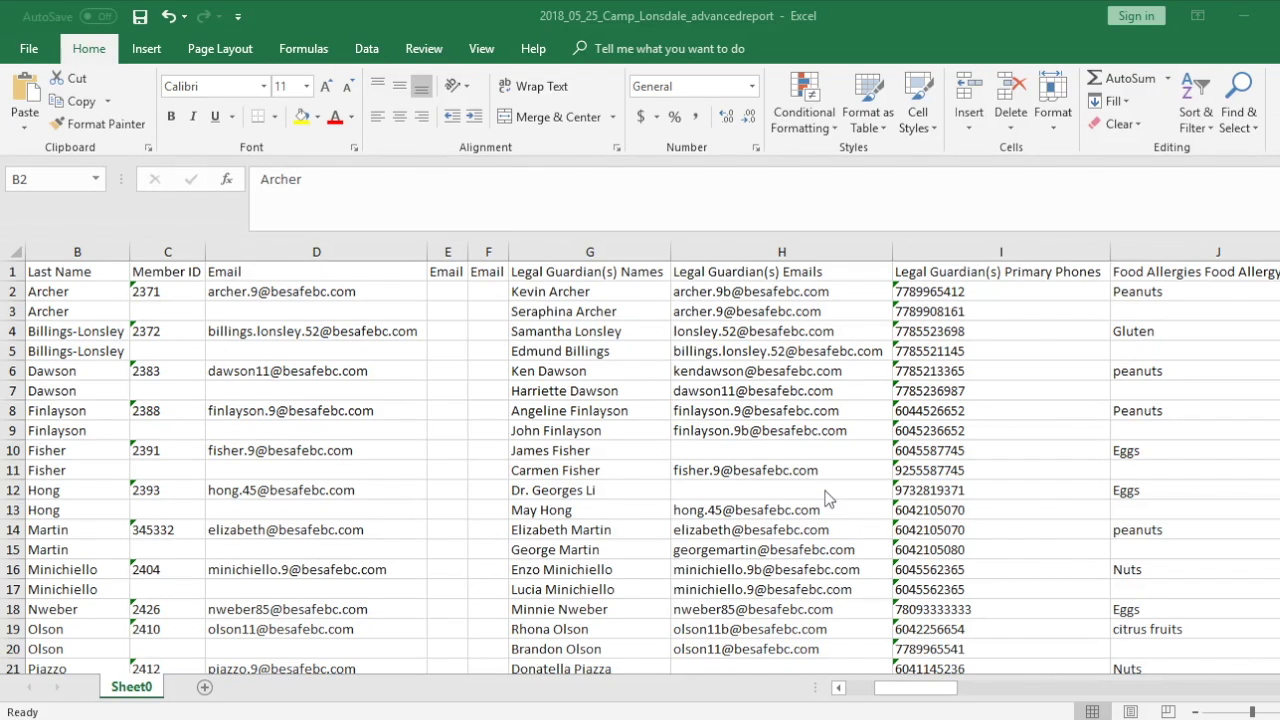
Step: In Excel, examine the first member's row in the advanced report, from the first name across to the legal guardians' details
{"action": "left_click", "coordinate": [94, 298]}
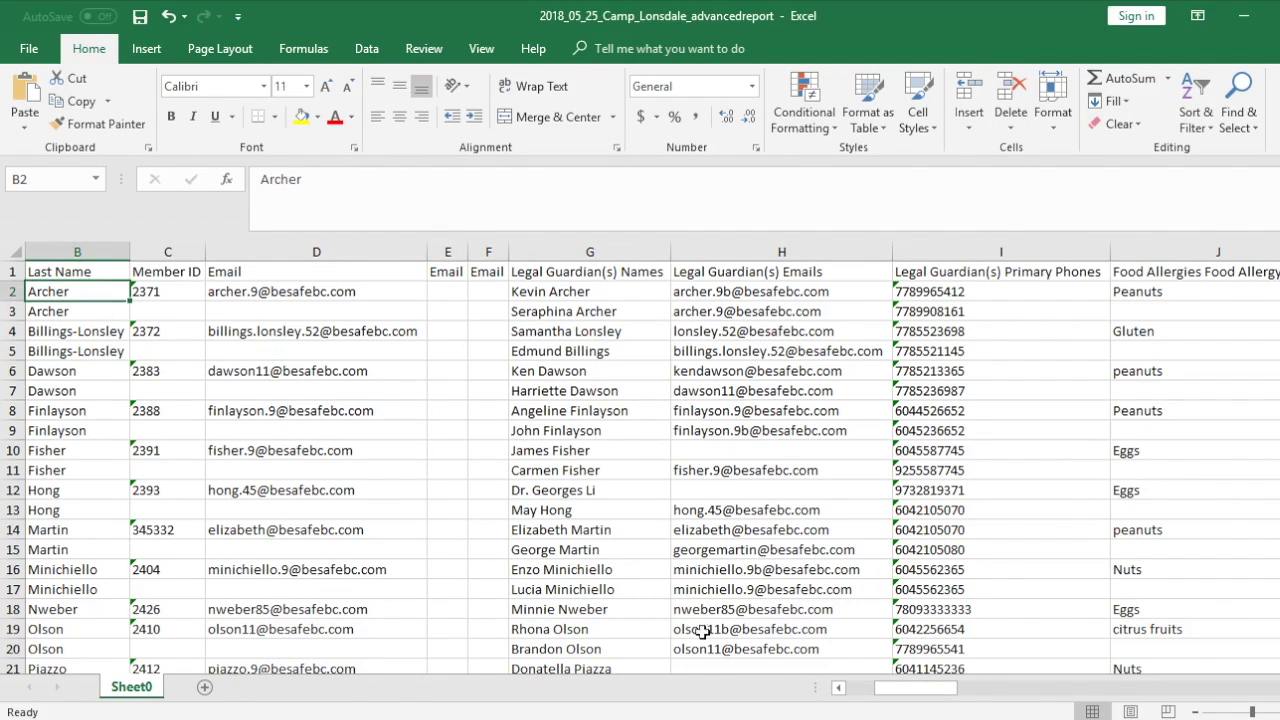
{"action": "left_click", "coordinate": [837, 688]}
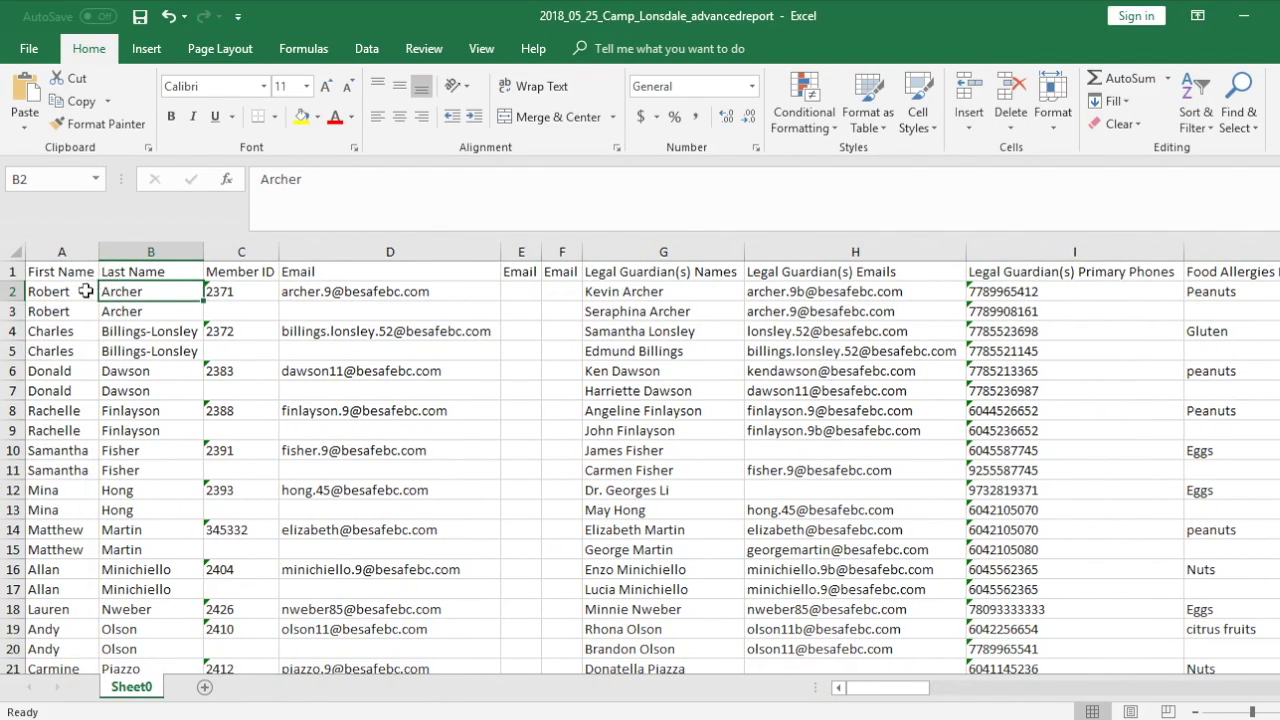
{"action": "left_click", "coordinate": [88, 290]}
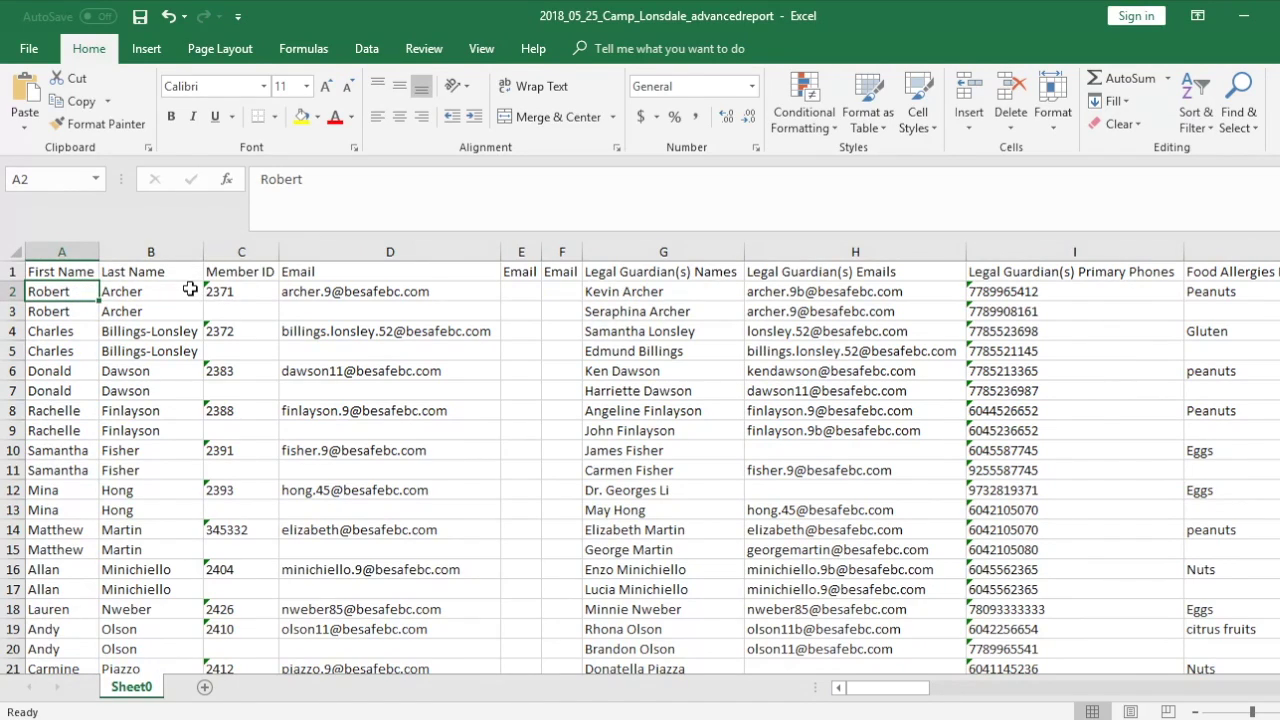
{"action": "key", "text": "Right"}
{"action": "key", "text": "Right"}
{"action": "key", "text": "Right"}
{"action": "key", "text": "Right"}
{"action": "key", "text": "Right"}
{"action": "key", "text": "Right"}
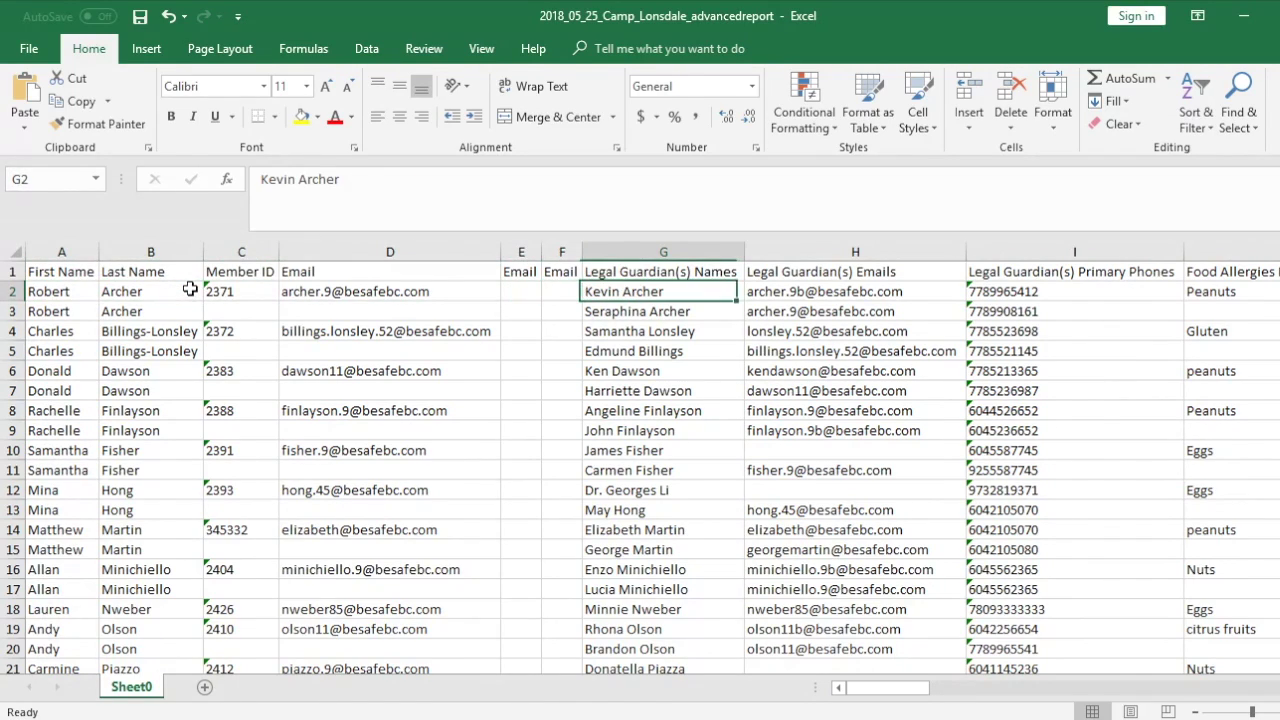
{"action": "key", "text": "Right"}
{"action": "key", "text": "Right"}
{"action": "key", "text": "Right"}
{"action": "key", "text": "Right"}
{"action": "key", "text": "Right"}
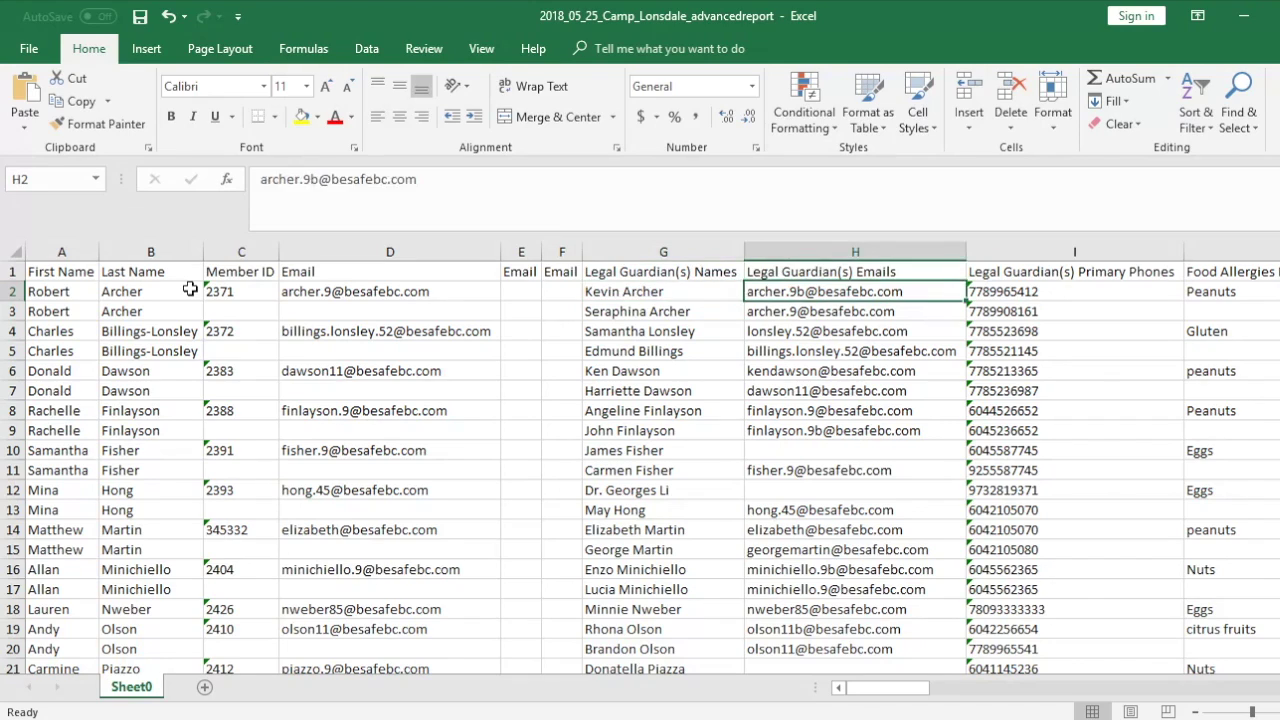
{"action": "key", "text": "Right"}
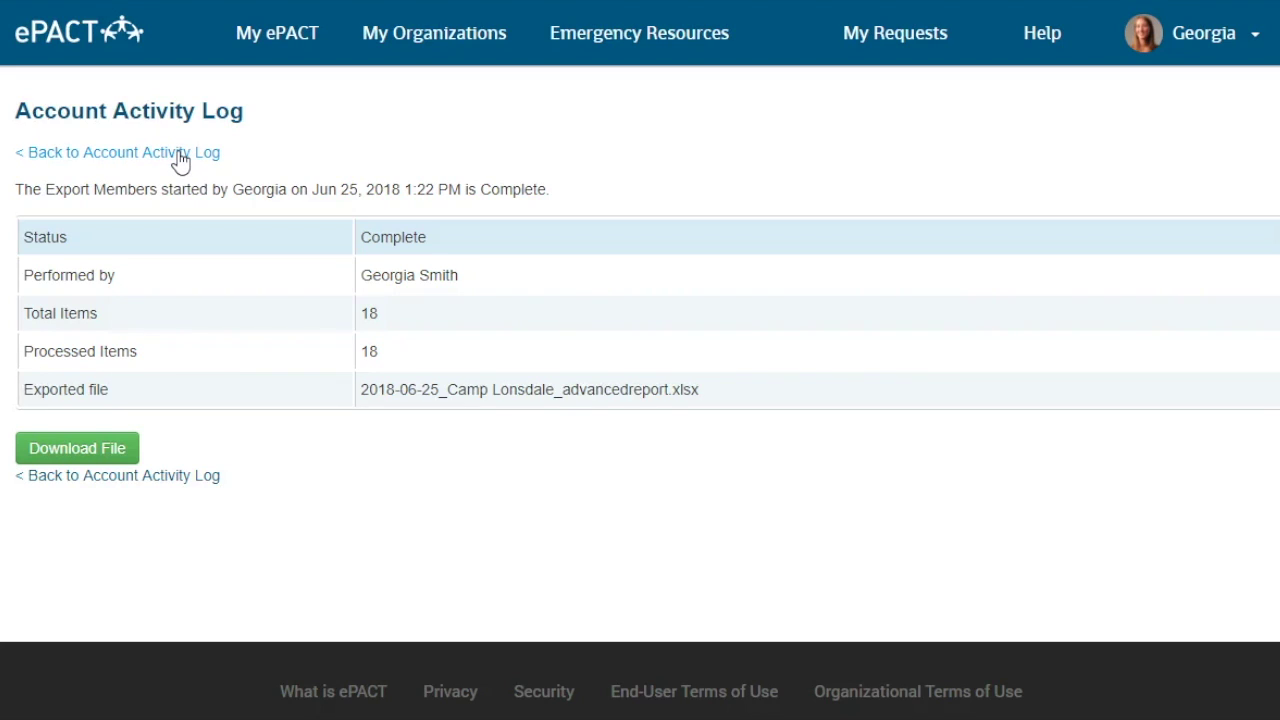
Step: Back in ePACT, return to the dashboard, select all member records and start a list export for them
{"action": "left_click", "coordinate": [180, 155]}
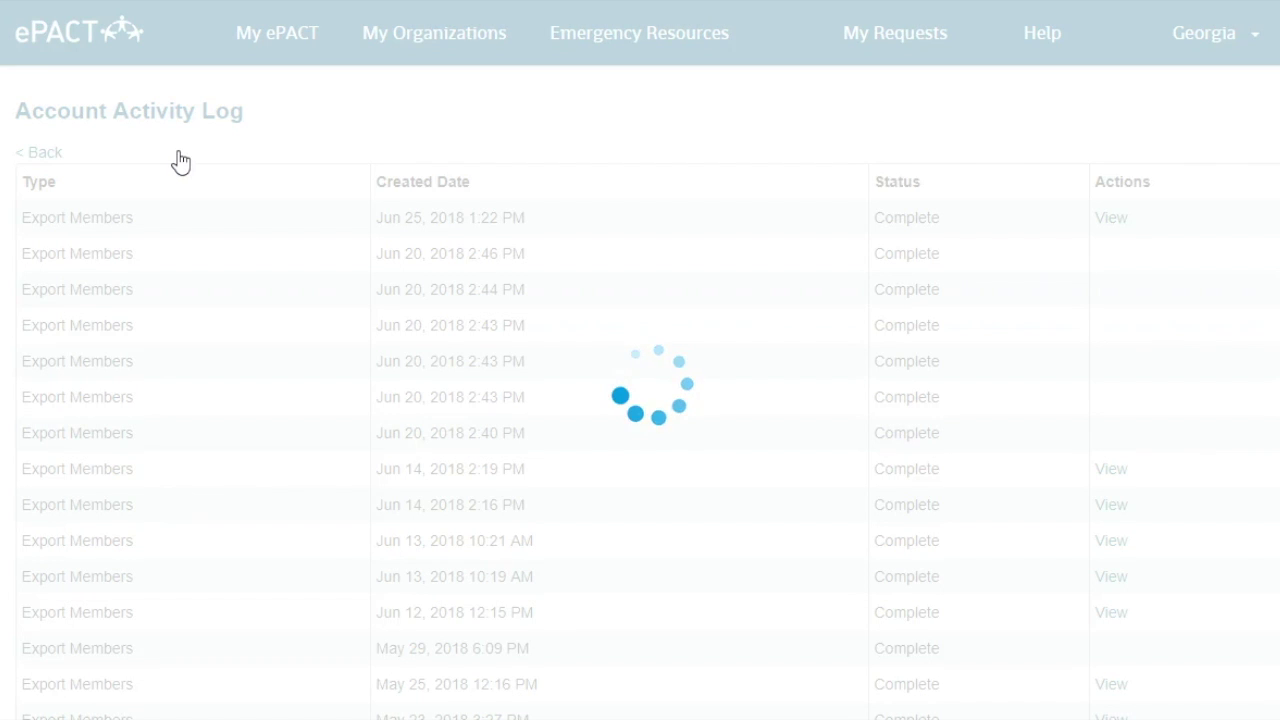
{"action": "left_click", "coordinate": [44, 153]}
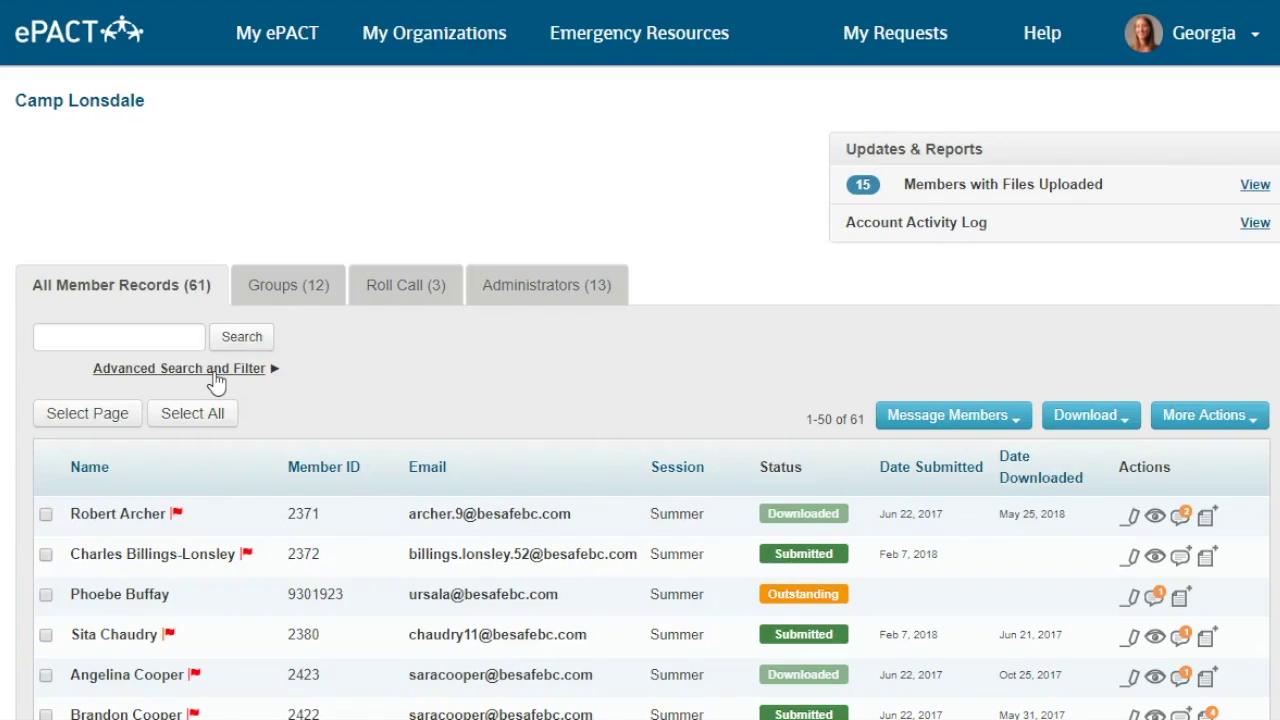
{"action": "left_click", "coordinate": [214, 376]}
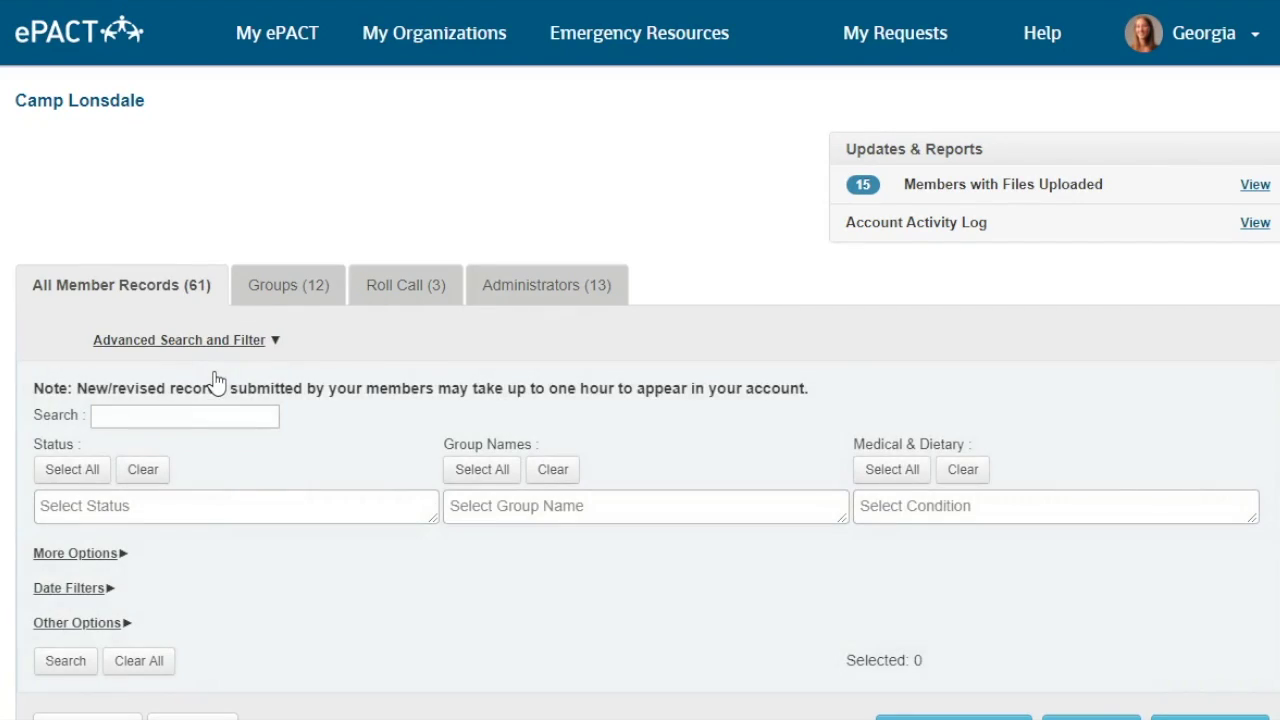
{"action": "scroll", "coordinate": [600, 600], "scroll_direction": "down", "scroll_amount": 3}
{"action": "scroll", "coordinate": [549, 607], "scroll_direction": "down", "scroll_amount": 3}
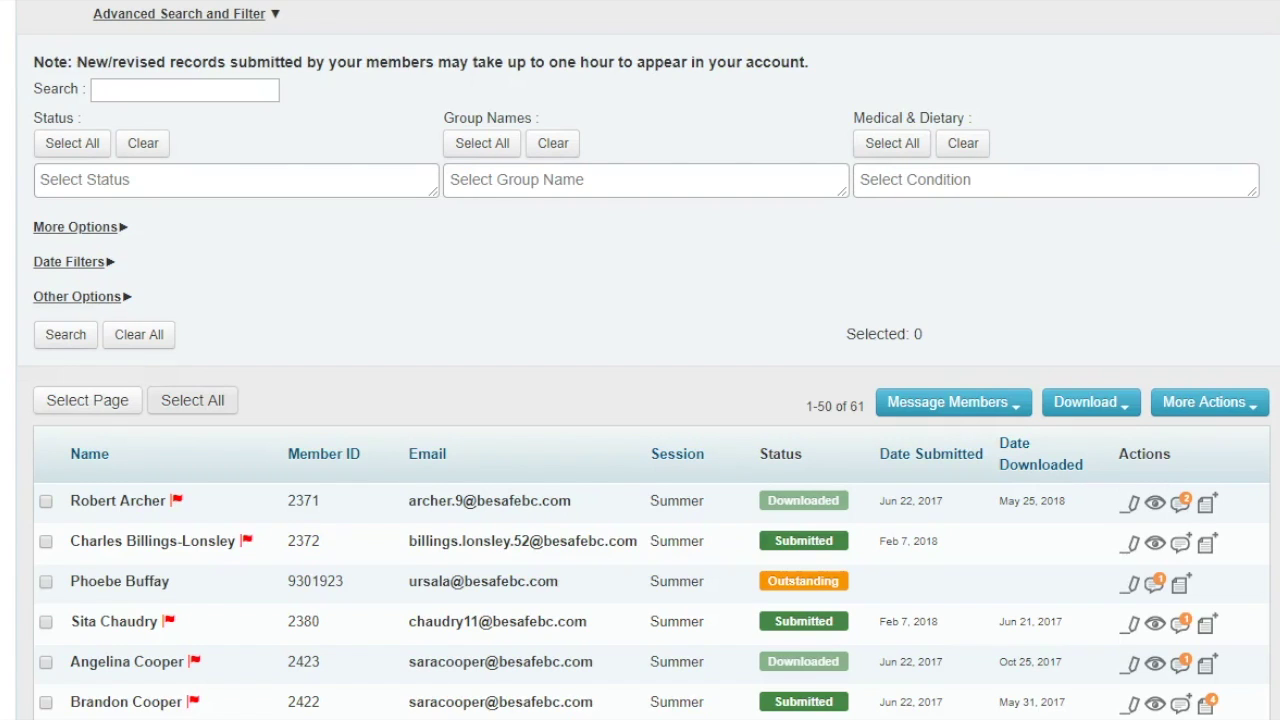
{"action": "left_click", "coordinate": [220, 410]}
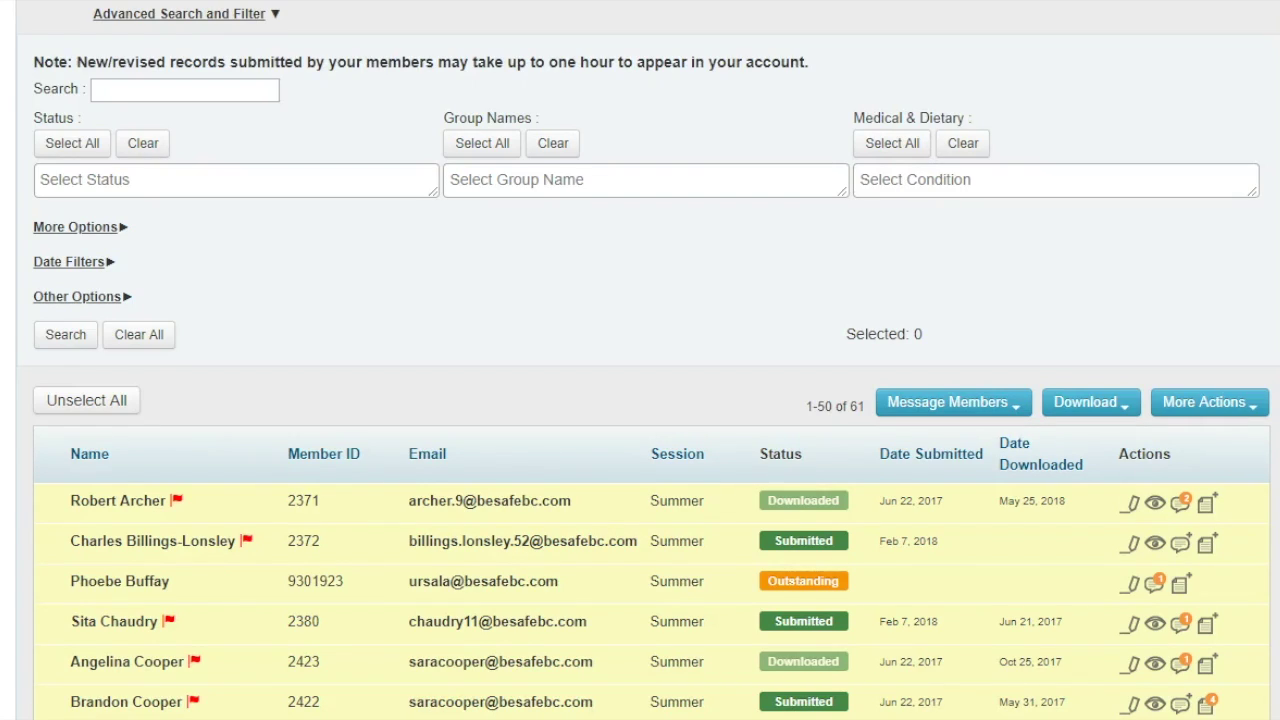
{"action": "left_click", "coordinate": [1252, 408]}
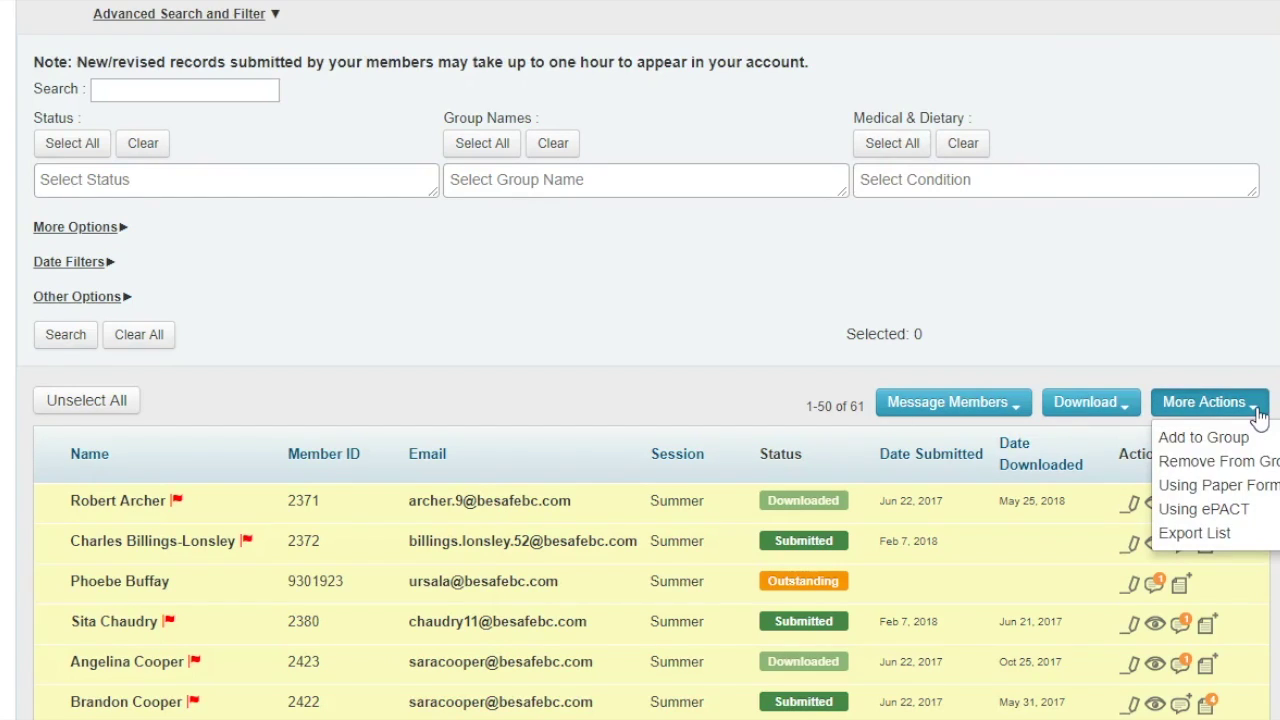
{"action": "left_click", "coordinate": [1200, 535]}
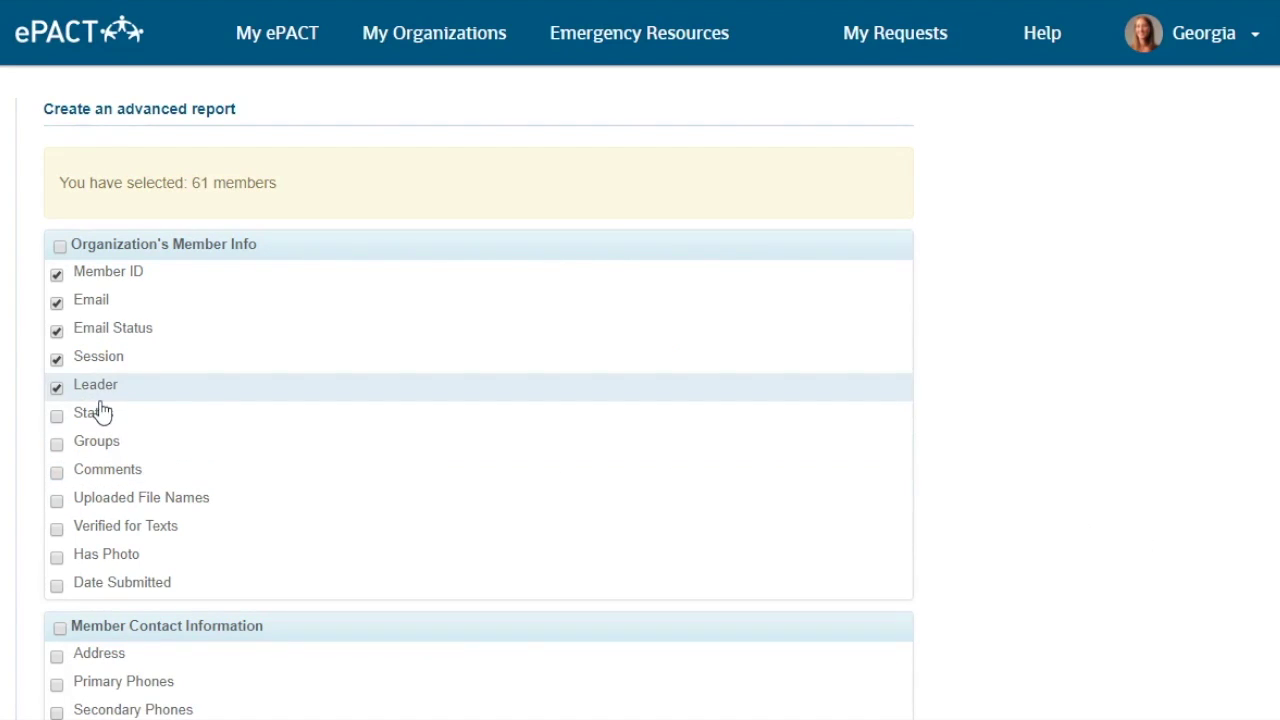
Step: Include the Names, Emails and Primary Phones of the legal guardians in the all-member report
{"action": "scroll", "coordinate": [100, 412], "scroll_direction": "down", "scroll_amount": 4}
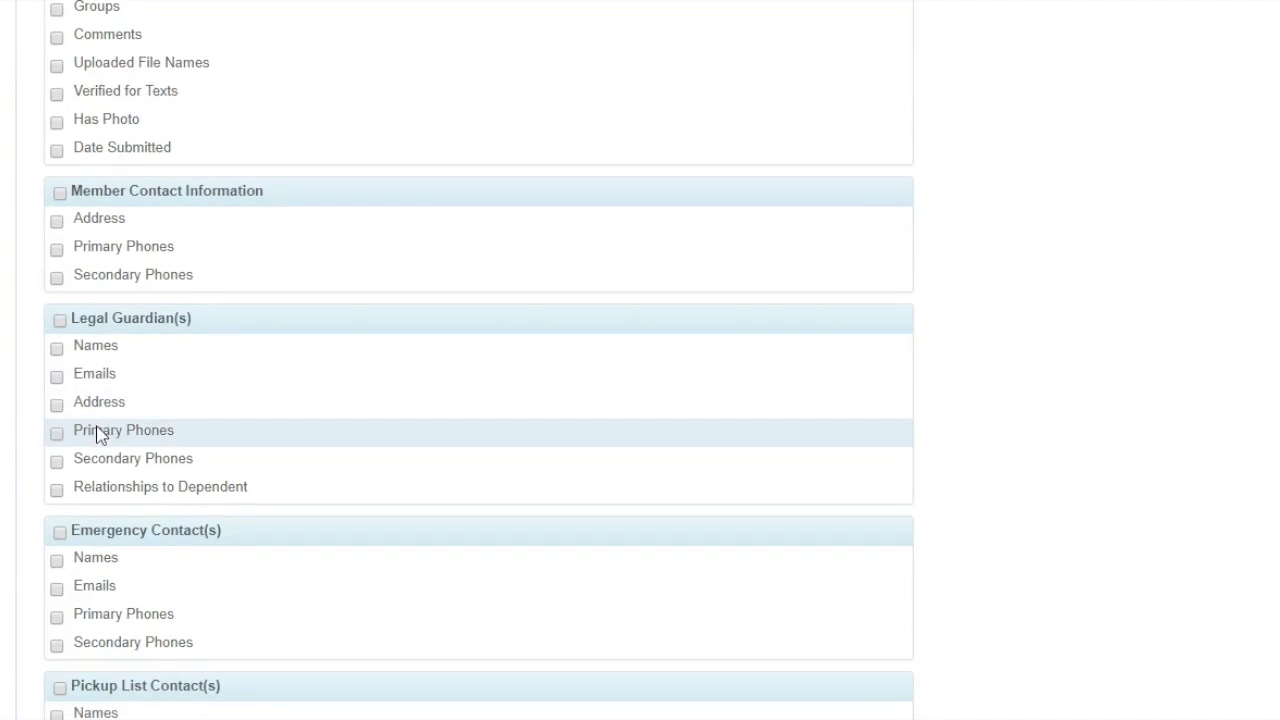
{"action": "left_click", "coordinate": [57, 348]}
{"action": "left_click", "coordinate": [57, 377]}
{"action": "left_click", "coordinate": [57, 433]}
Step: Include the Names, Emails and Primary Phones of the emergency contacts in the report
{"action": "scroll", "coordinate": [54, 439], "scroll_direction": "down", "scroll_amount": 1}
{"action": "left_click", "coordinate": [56, 451]}
{"action": "left_click", "coordinate": [56, 480]}
{"action": "left_click", "coordinate": [57, 508]}
Step: Include the pickup list contacts' Names, Primary Phones and Secondary Phones, and export the advanced report
{"action": "scroll", "coordinate": [62, 512], "scroll_direction": "down", "scroll_amount": 2}
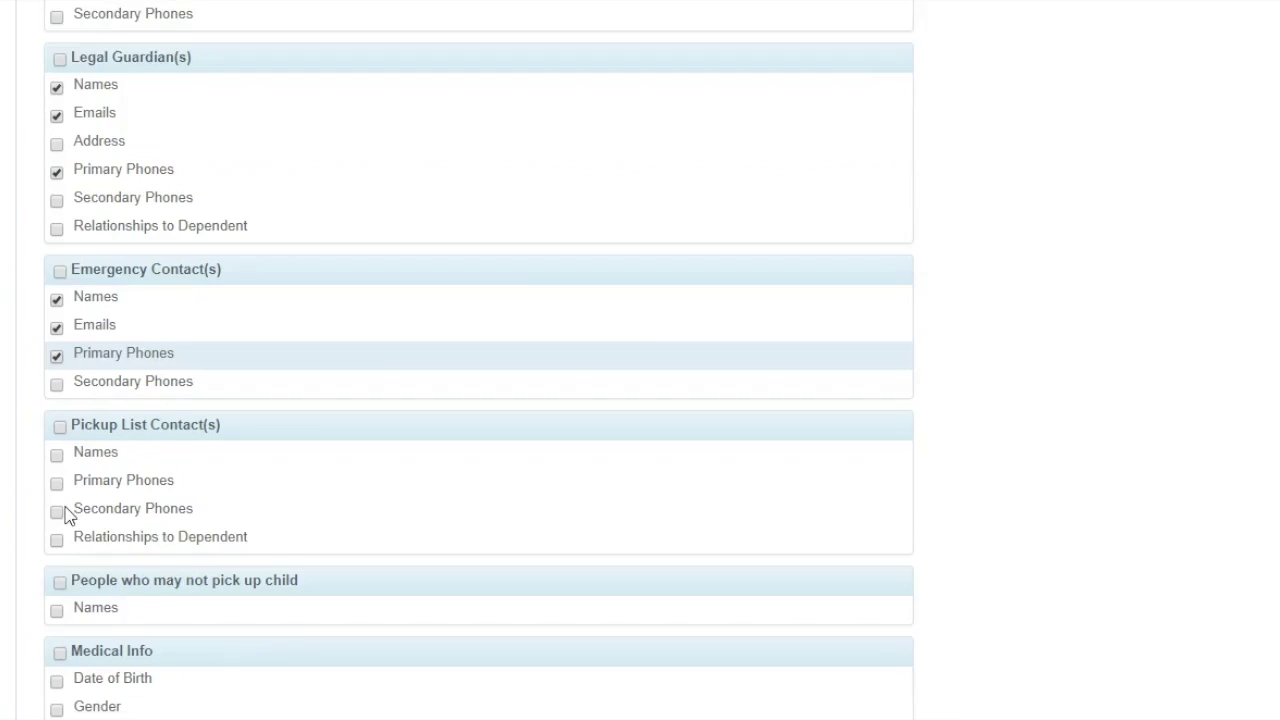
{"action": "left_click", "coordinate": [57, 389]}
{"action": "left_click", "coordinate": [57, 418]}
{"action": "left_click", "coordinate": [57, 447]}
{"action": "scroll", "coordinate": [346, 471], "scroll_direction": "down", "scroll_amount": 15}
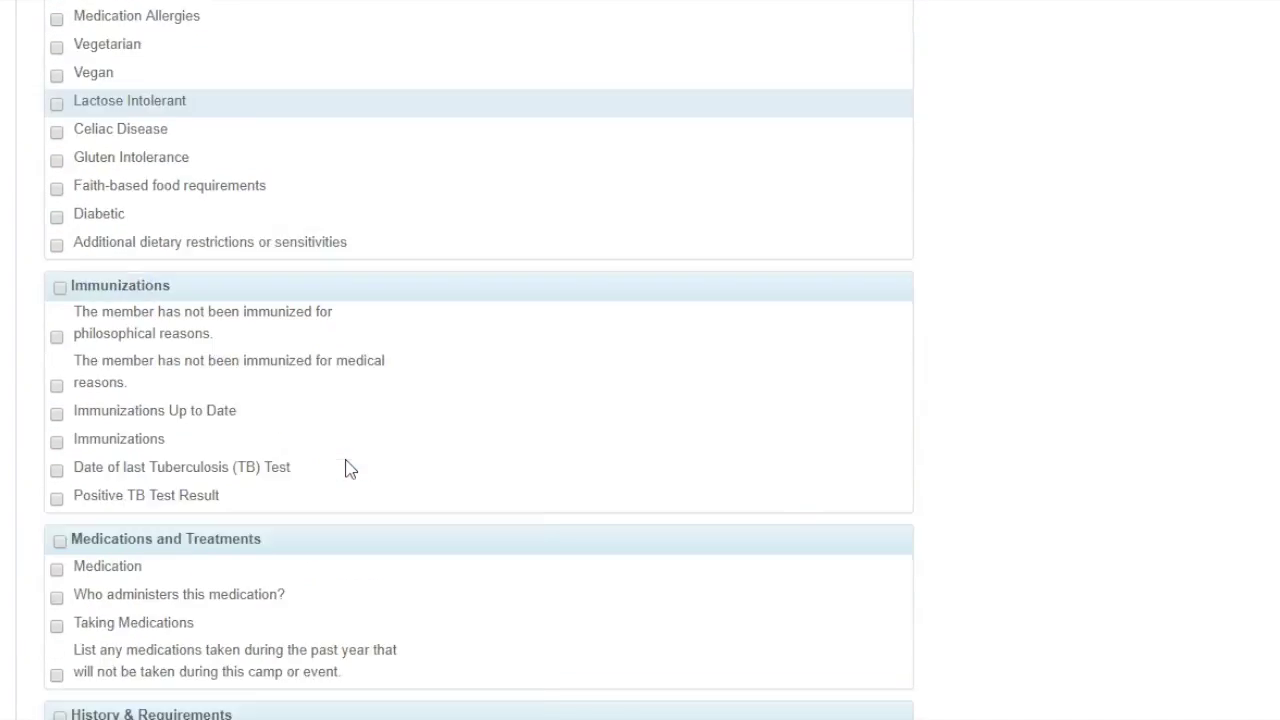
{"action": "scroll", "coordinate": [344, 479], "scroll_direction": "down", "scroll_amount": 20}
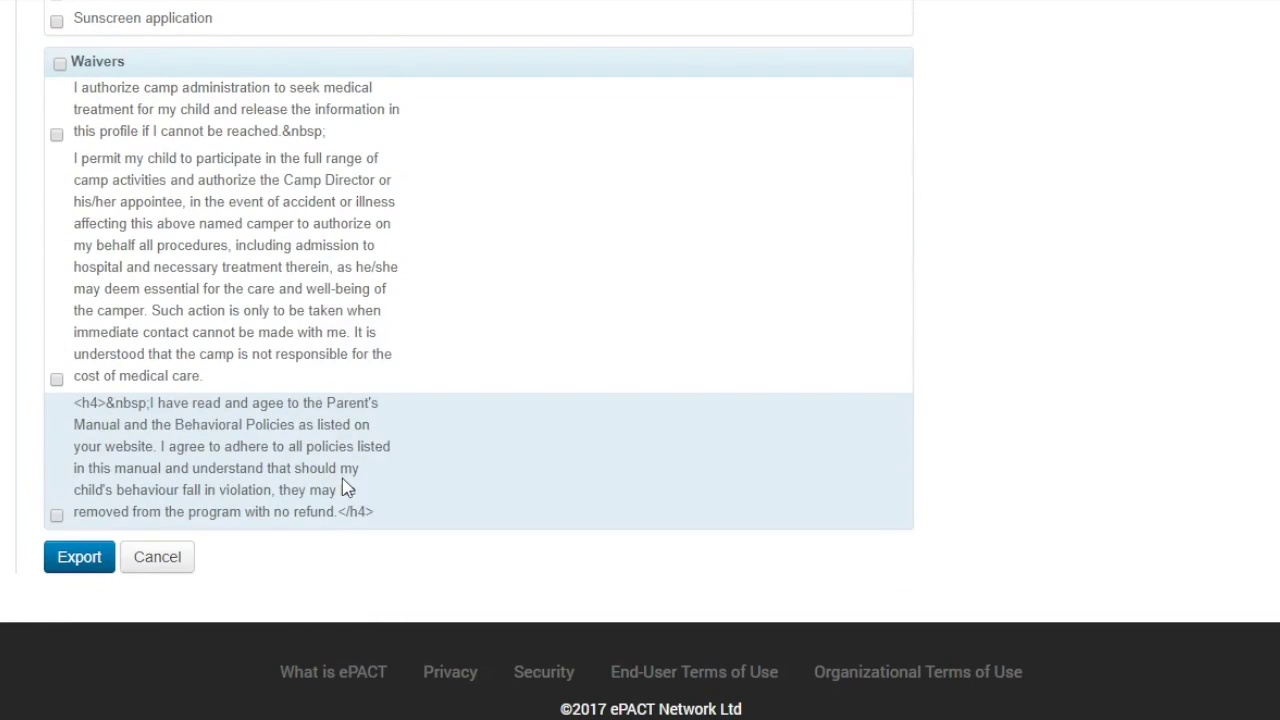
{"action": "left_click", "coordinate": [53, 567]}
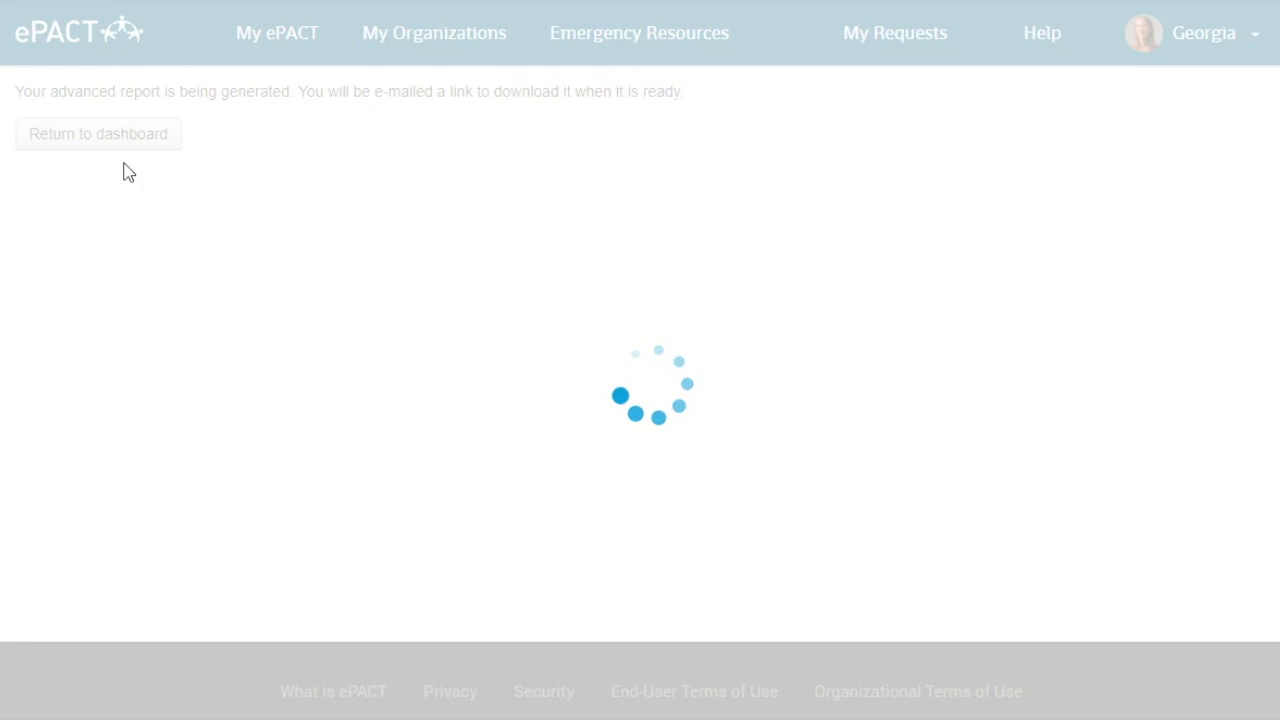
Step: Return to the dashboard and download the all-member report from the Jun 25, 2018 1:37 PM entry of the Account Activity Log
{"action": "left_click", "coordinate": [102, 155]}
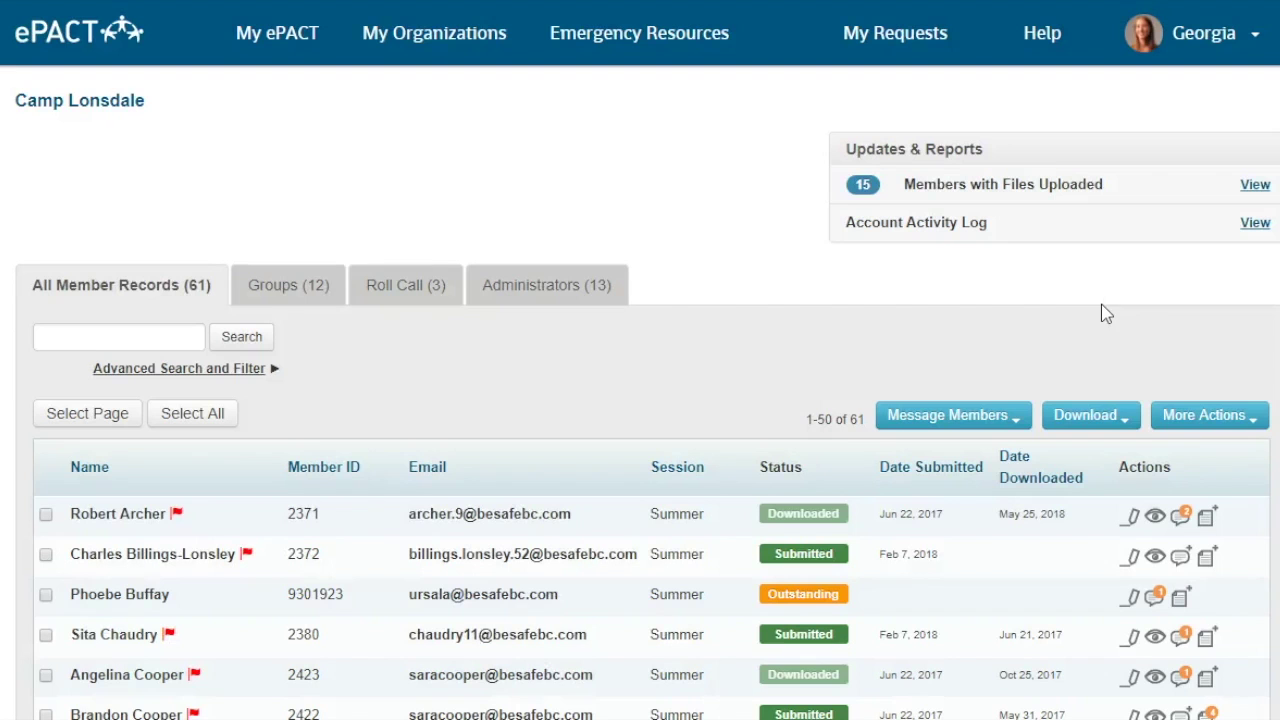
{"action": "left_click", "coordinate": [1255, 224]}
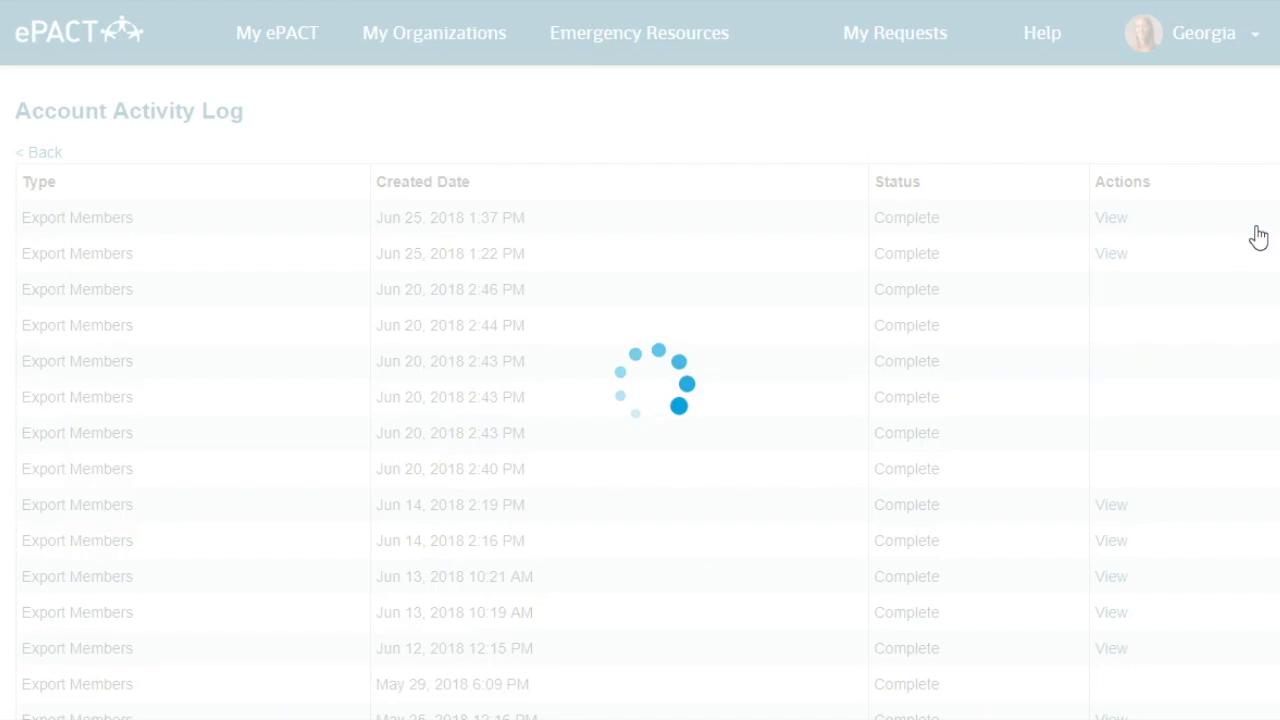
{"action": "left_click", "coordinate": [1109, 224]}
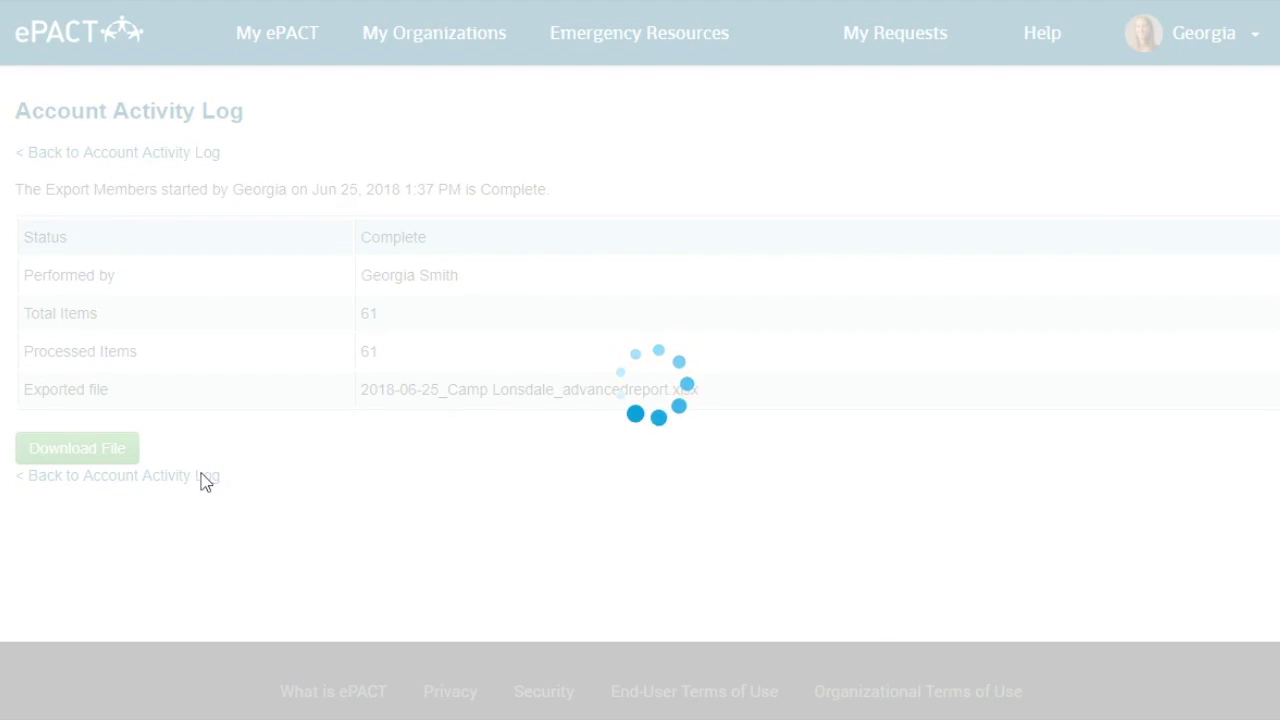
{"action": "left_click", "coordinate": [93, 457]}
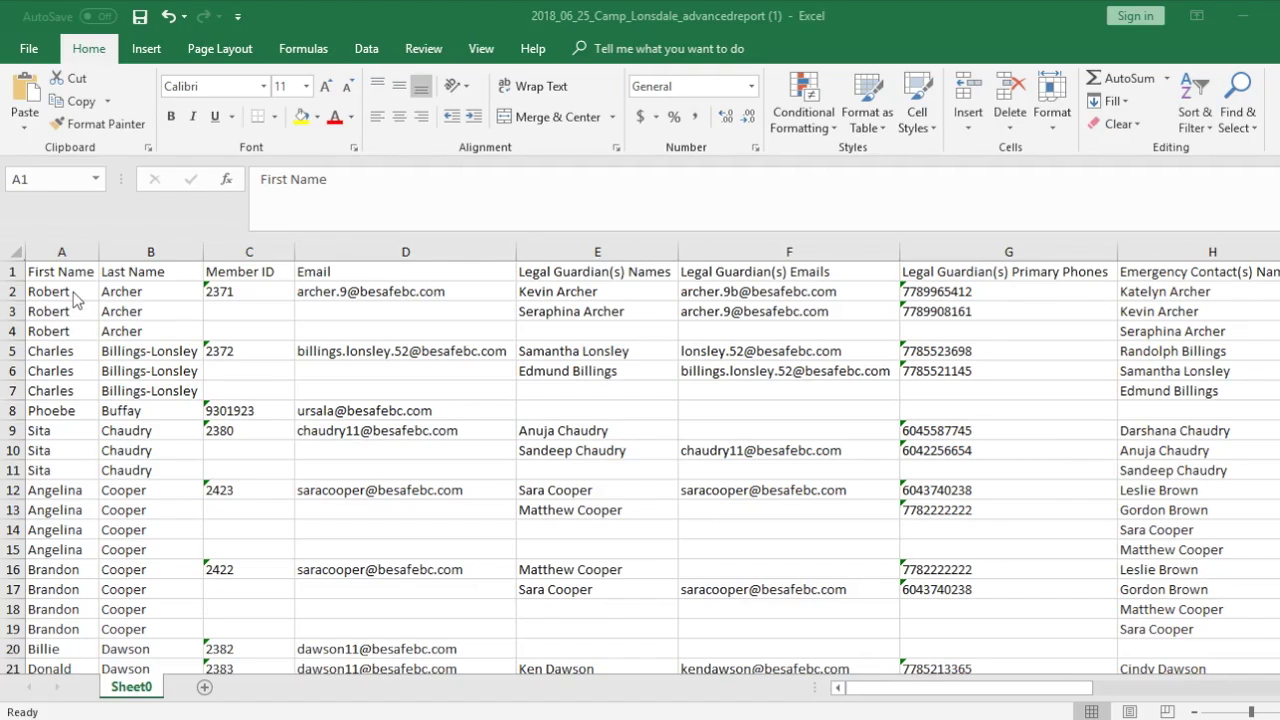
Step: In Excel, examine the first member's legal guardian and emergency contact columns in the all-member report
{"action": "left_click", "coordinate": [626, 292]}
{"action": "key", "text": "Right"}
{"action": "key", "text": "Right"}
{"action": "key", "text": "Right"}
{"action": "key", "text": "Right"}
{"action": "key", "text": "Right"}
{"action": "key", "text": "Right"}
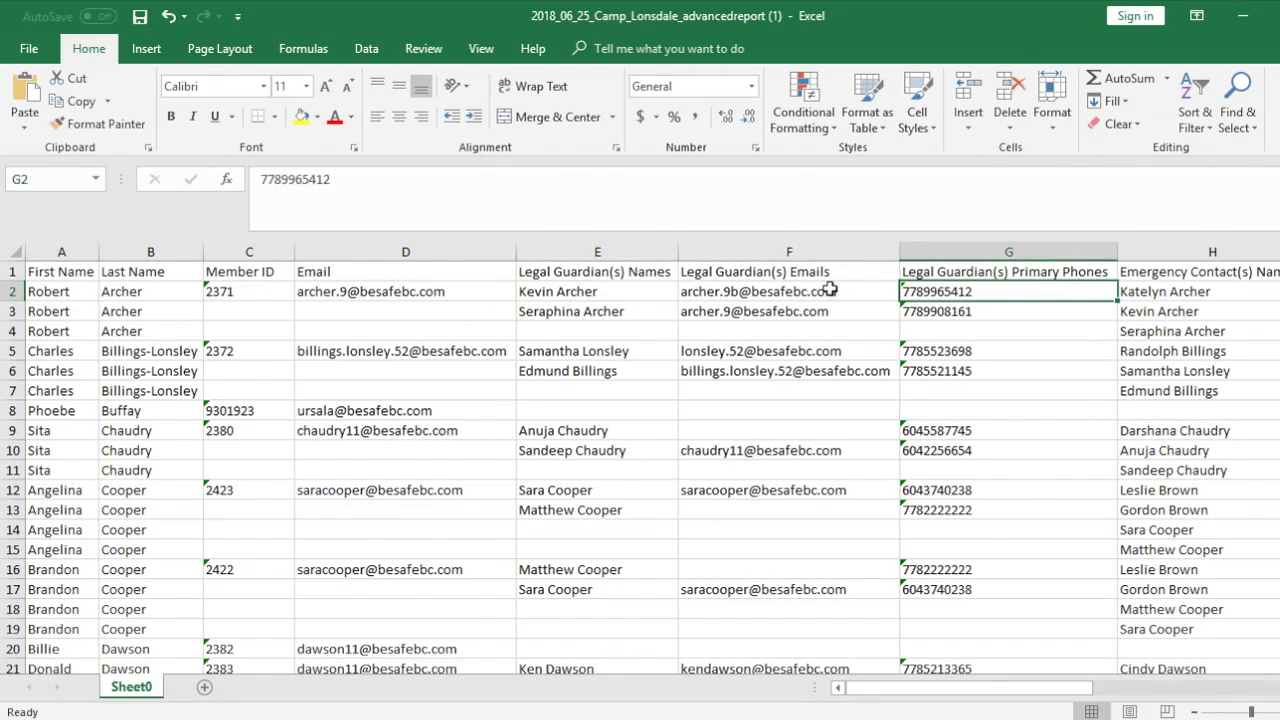
{"action": "key", "text": "Right"}
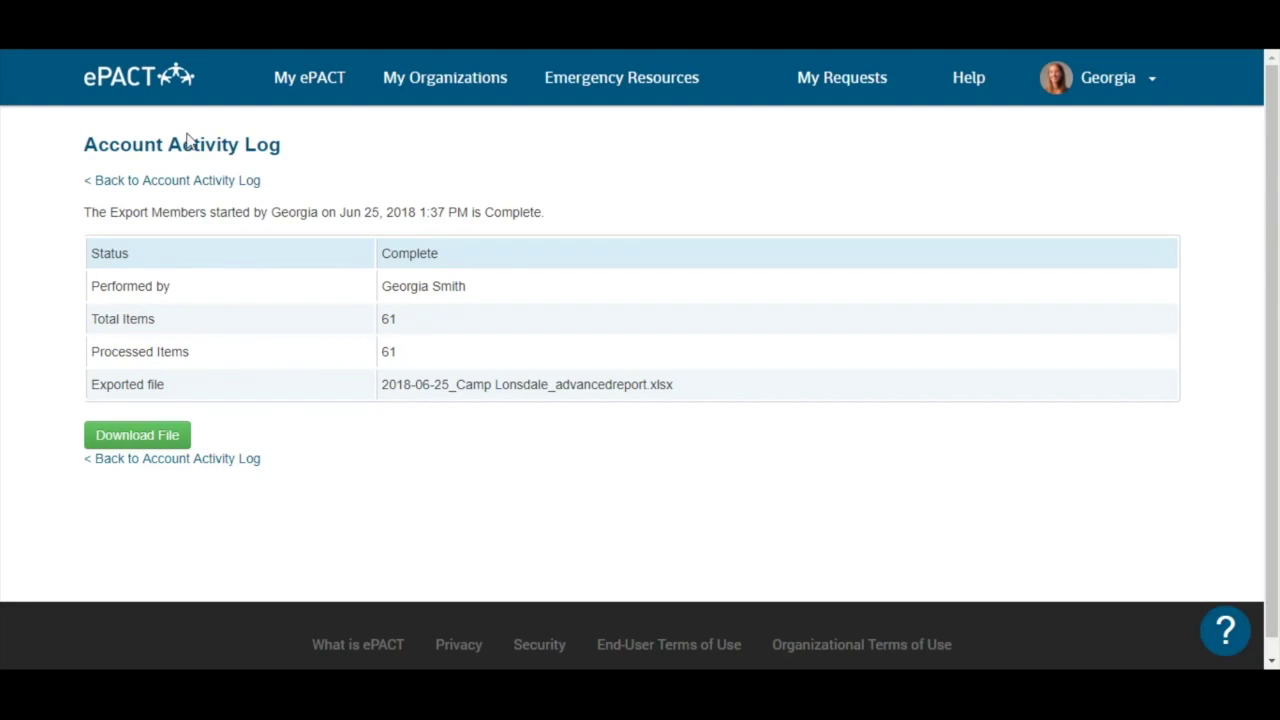
Step: Back on the ePACT dashboard, filter the member records by the consent answer No Sunscreen application
{"action": "left_click", "coordinate": [151, 183]}
{"action": "left_click", "coordinate": [112, 183]}
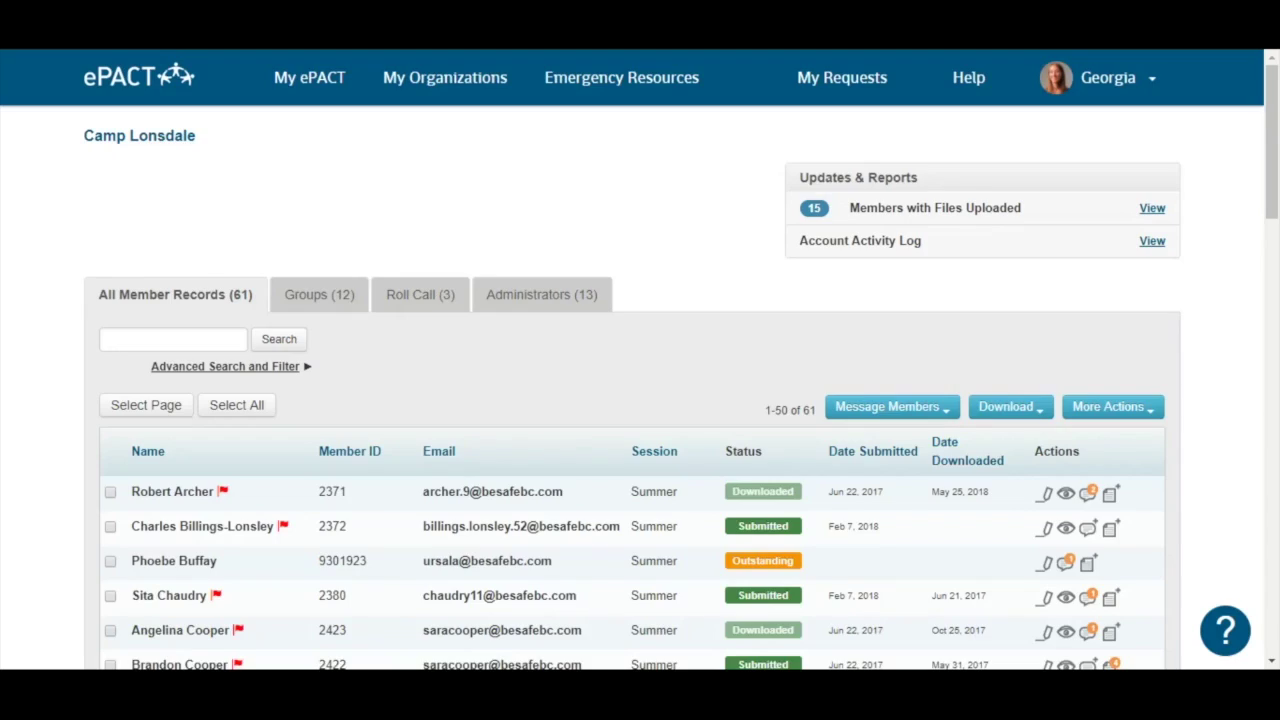
{"action": "left_click", "coordinate": [275, 368]}
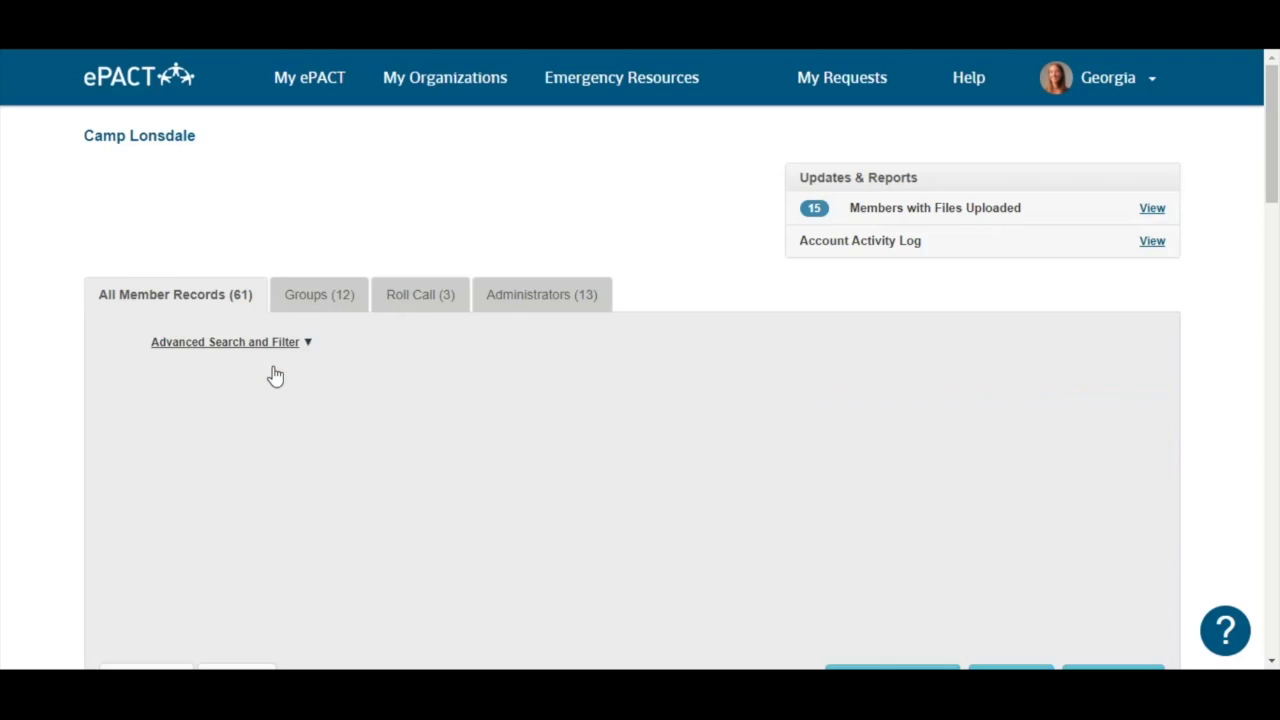
{"action": "scroll", "coordinate": [274, 374], "scroll_direction": "down", "scroll_amount": 1}
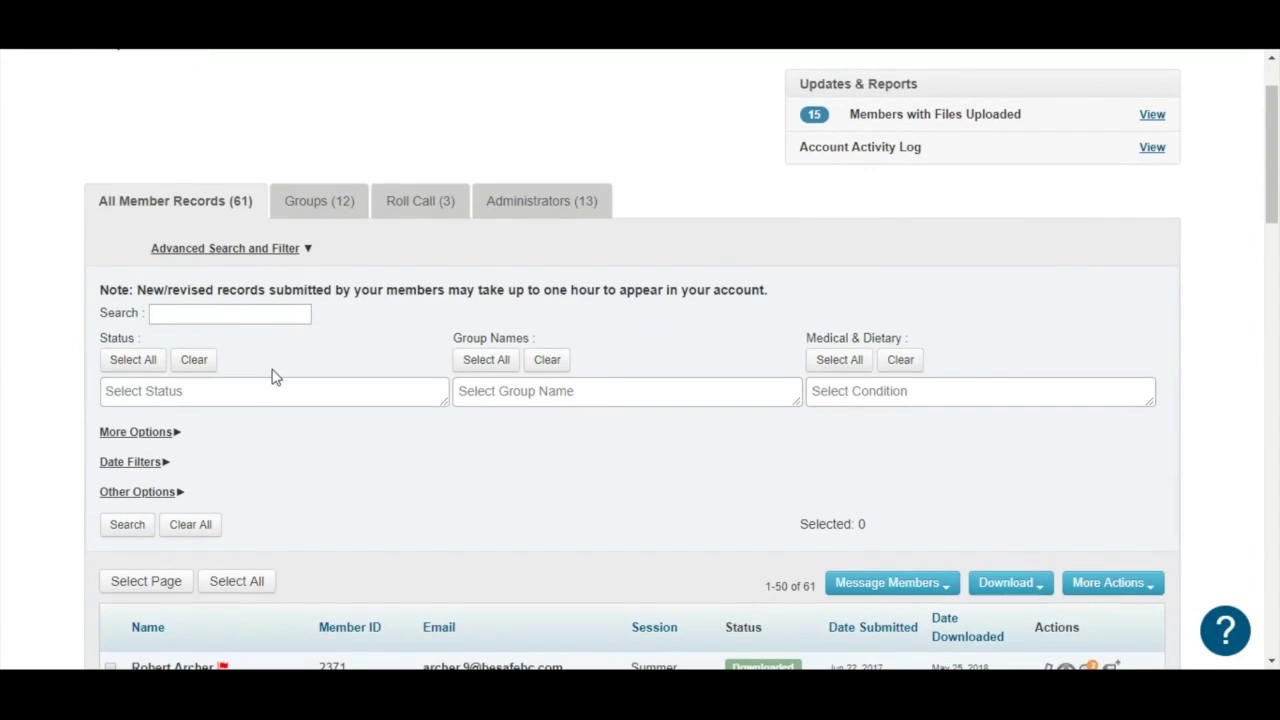
{"action": "left_click", "coordinate": [168, 437]}
{"action": "left_click", "coordinate": [106, 514]}
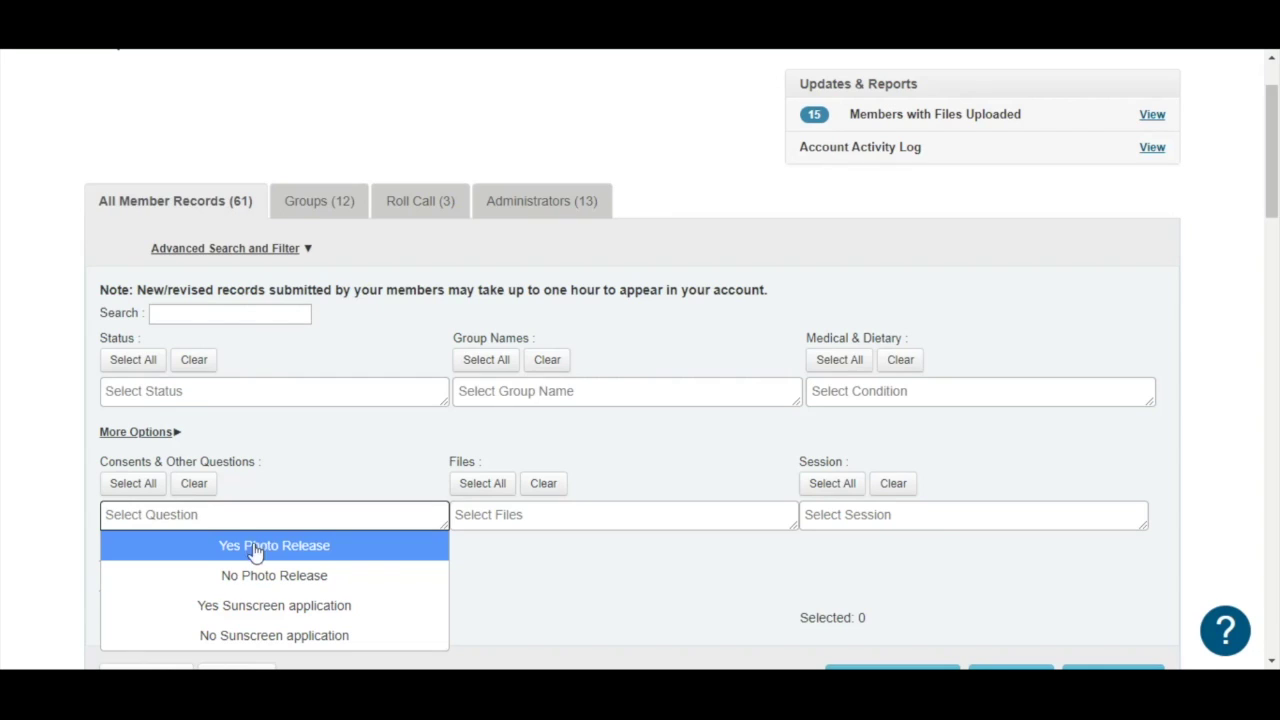
{"action": "left_click", "coordinate": [251, 650]}
{"action": "left_click", "coordinate": [680, 580]}
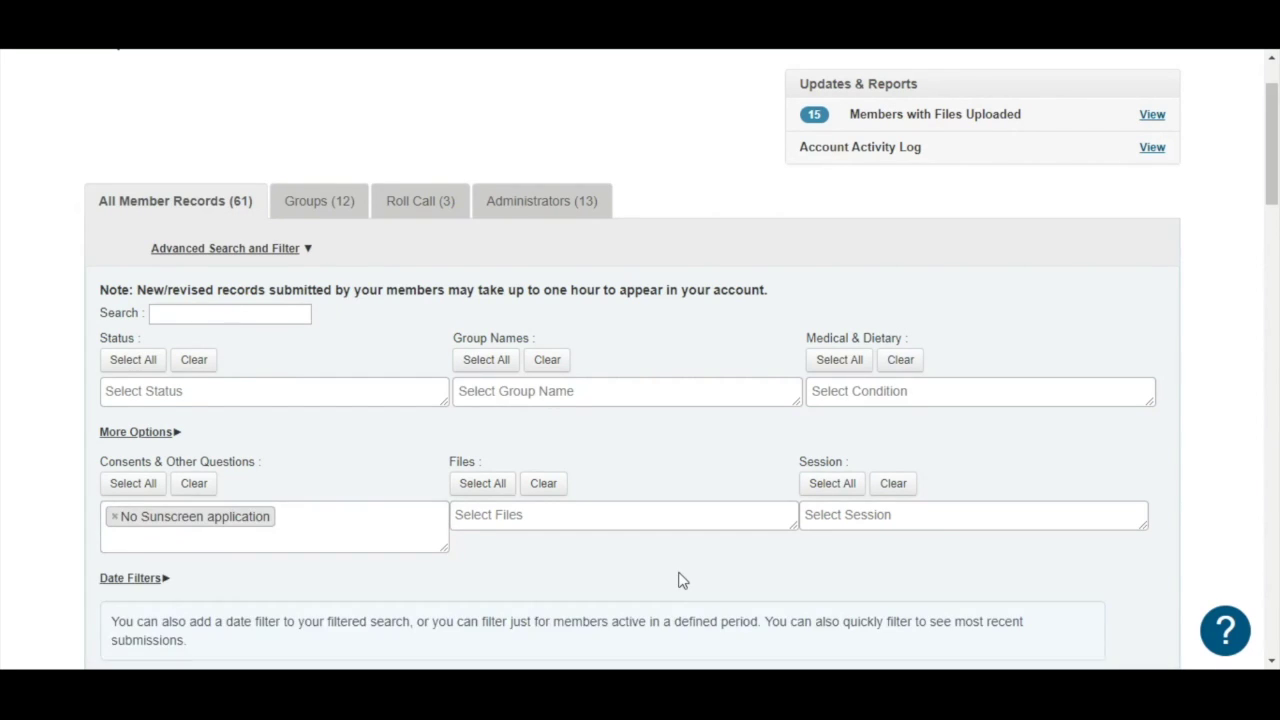
{"action": "scroll", "coordinate": [680, 578], "scroll_direction": "down", "scroll_amount": 2}
{"action": "scroll", "coordinate": [200, 545], "scroll_direction": "down", "scroll_amount": 2}
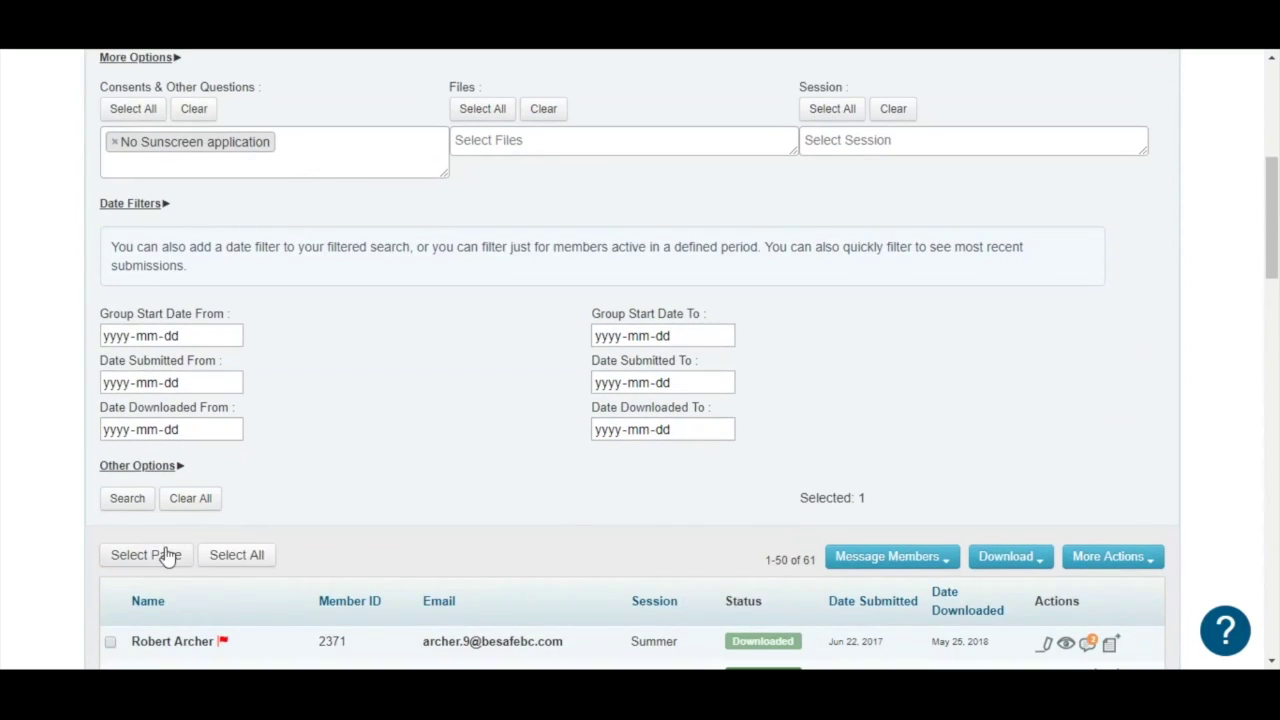
{"action": "left_click", "coordinate": [129, 499]}
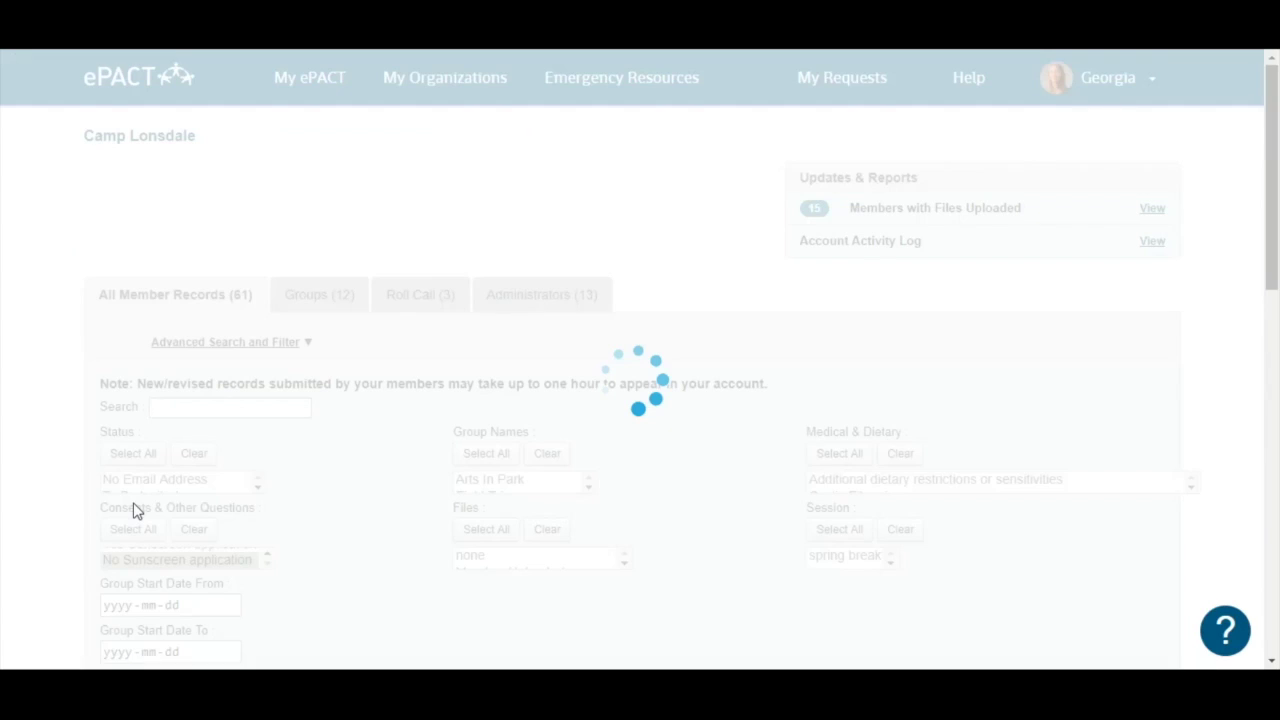
Step: Reopen the additional filter options and add the Files filter Yes Allergy Plan to the member search
{"action": "scroll", "coordinate": [744, 535], "scroll_direction": "down", "scroll_amount": 2}
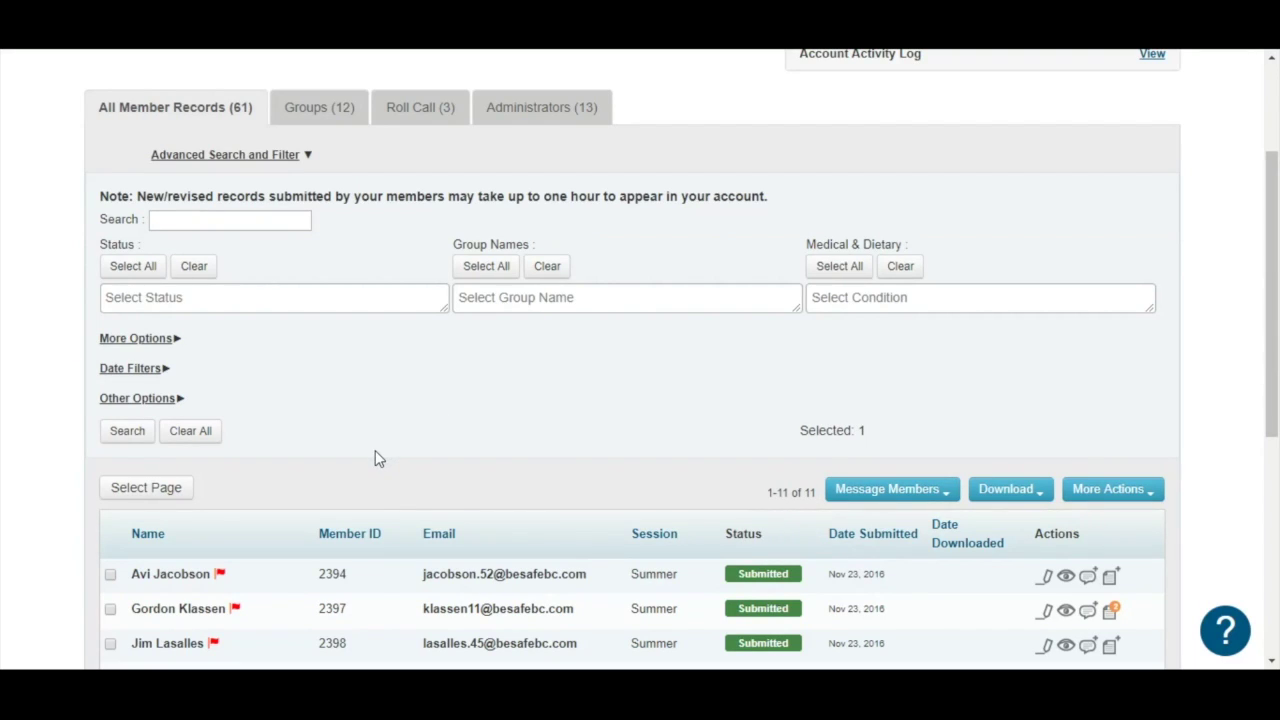
{"action": "left_click", "coordinate": [145, 343]}
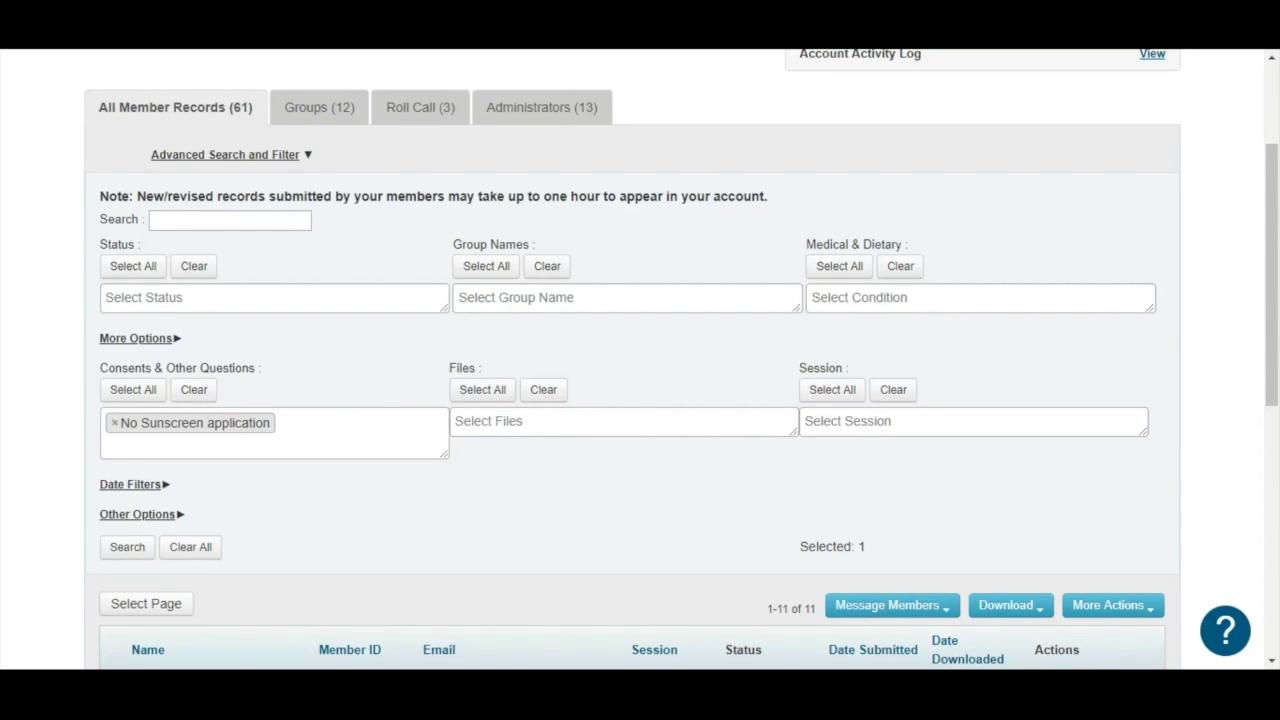
{"action": "left_click", "coordinate": [460, 421]}
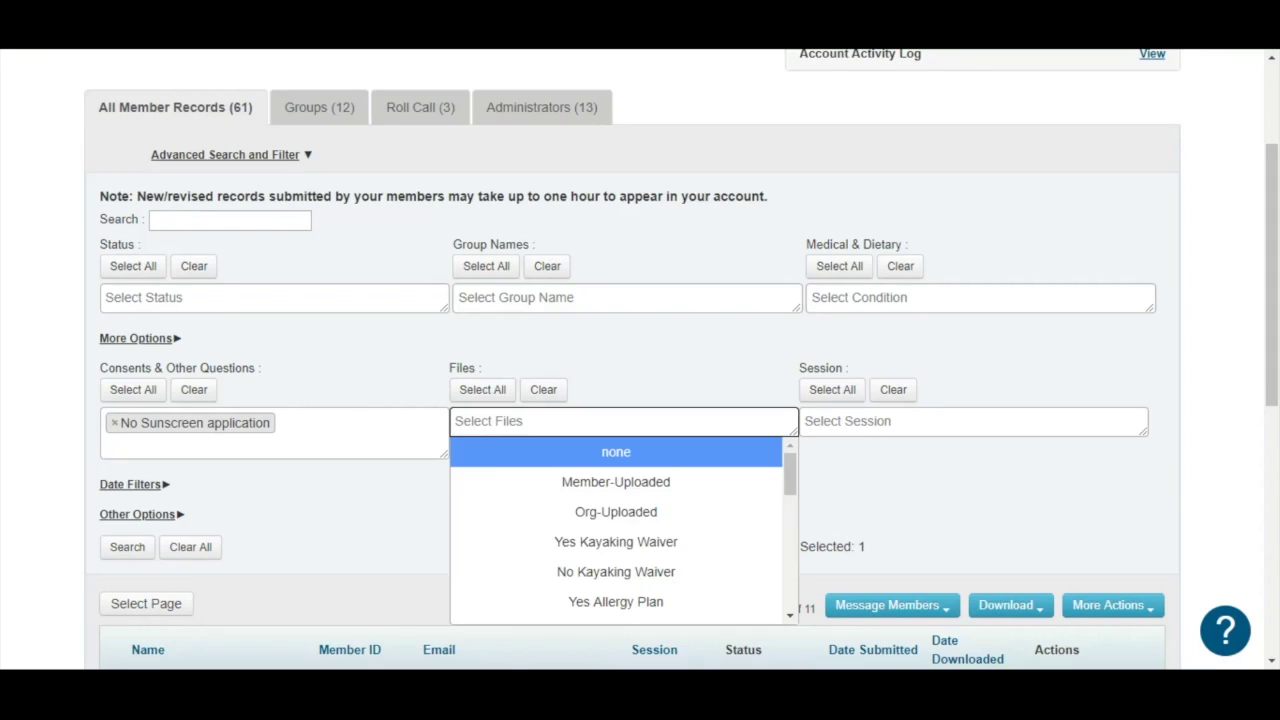
{"action": "left_click", "coordinate": [646, 604]}
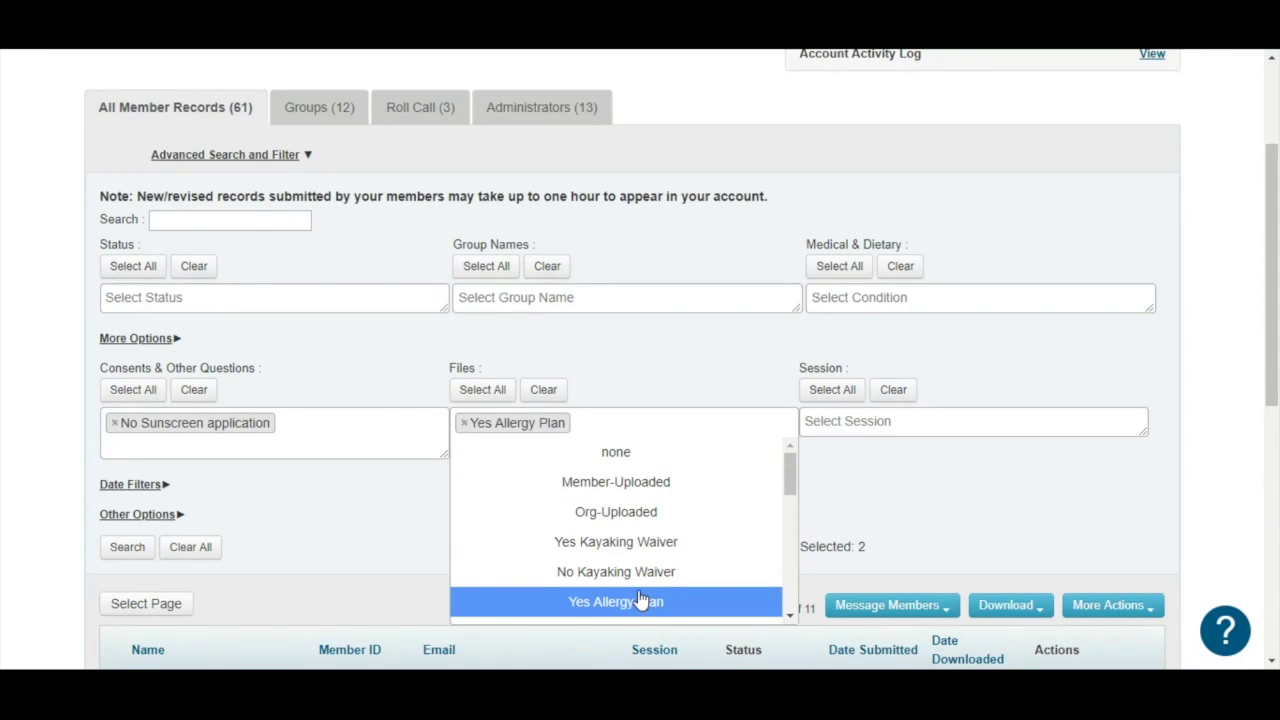
Step: Add a date filter with both Group Start Date From and Group Start Date To set to 2018-06-18
{"action": "left_click", "coordinate": [229, 499]}
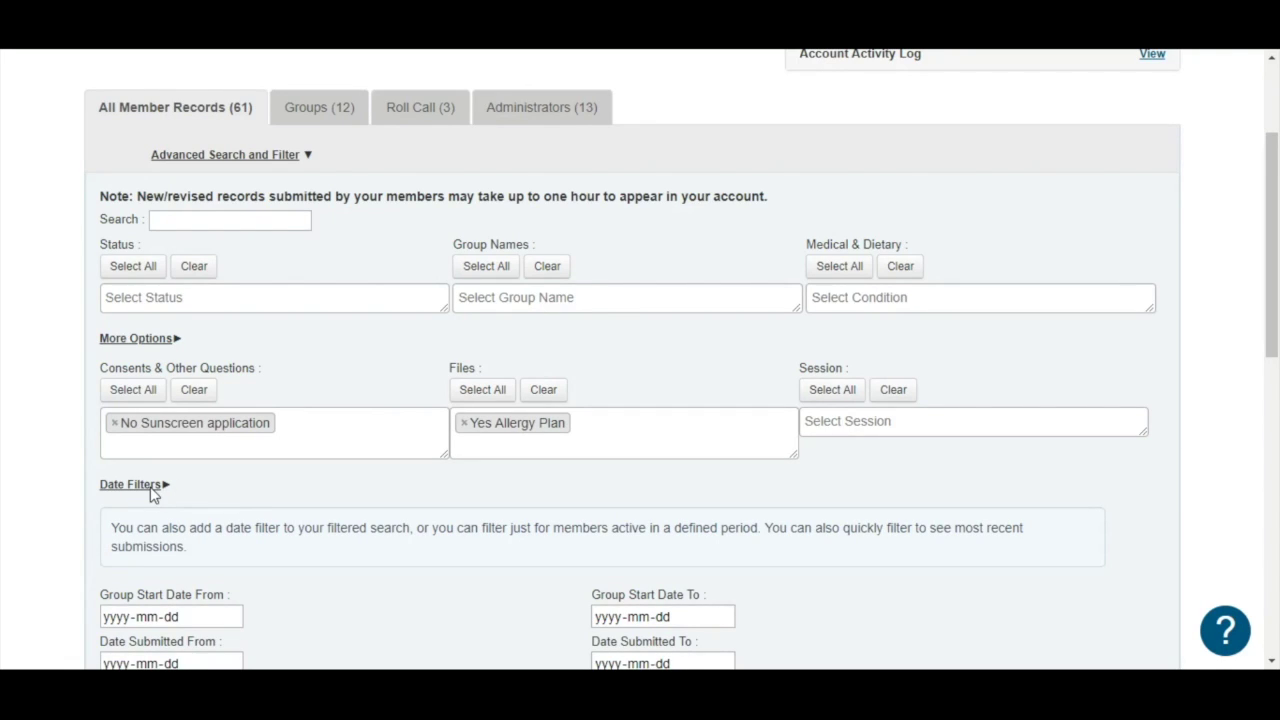
{"action": "scroll", "coordinate": [152, 494], "scroll_direction": "down", "scroll_amount": 2}
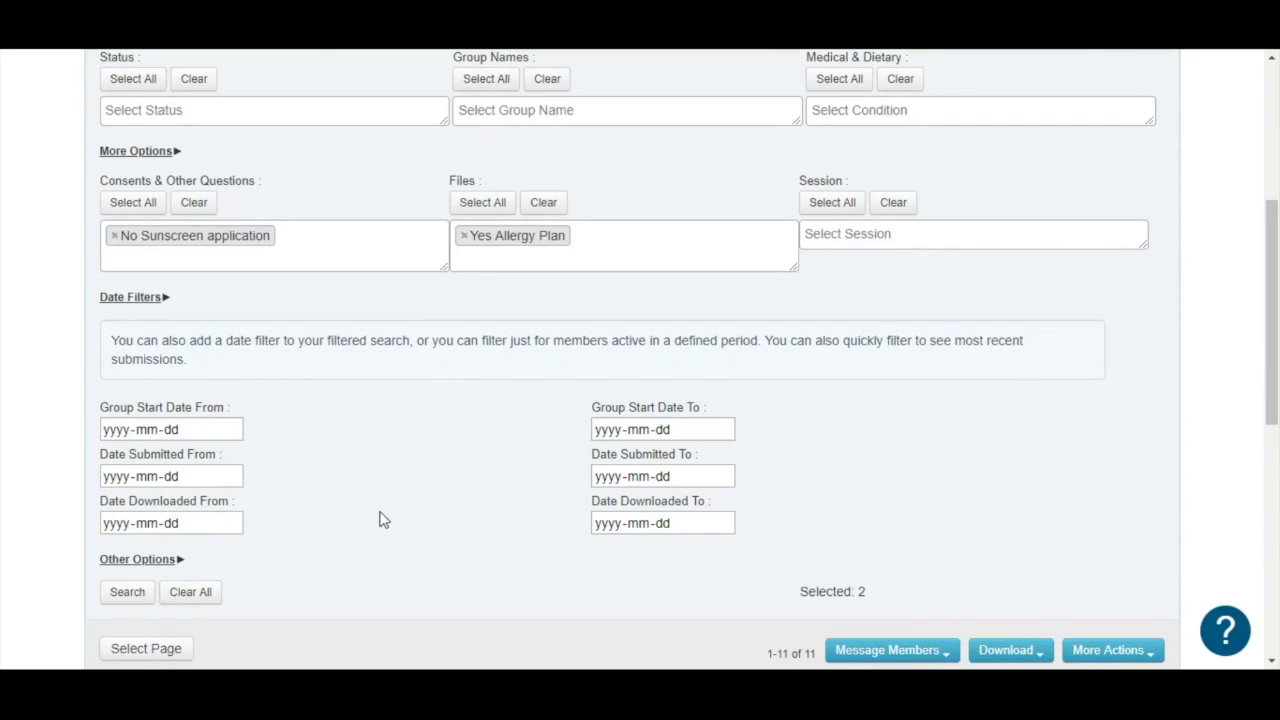
{"action": "mouse_move", "coordinate": [237, 439]}
{"action": "left_click", "coordinate": [233, 431]}
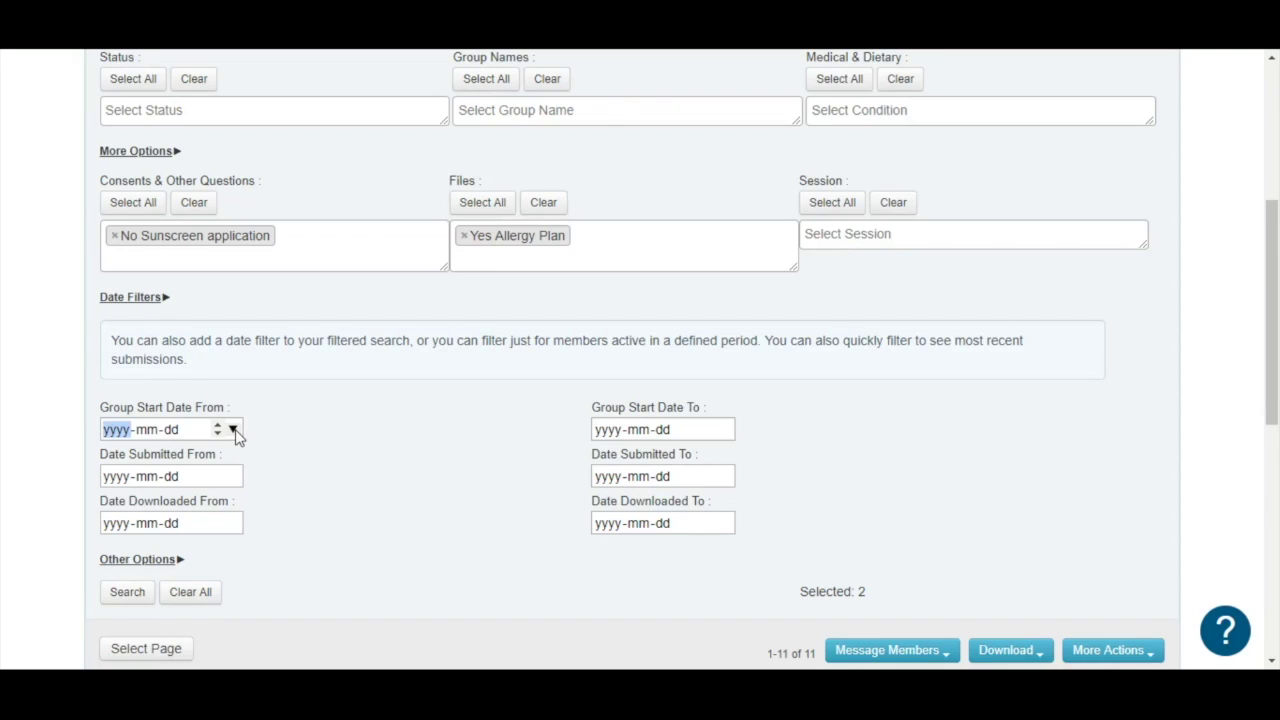
{"action": "left_click", "coordinate": [163, 586]}
{"action": "left_click", "coordinate": [725, 430]}
{"action": "left_click", "coordinate": [642, 571]}
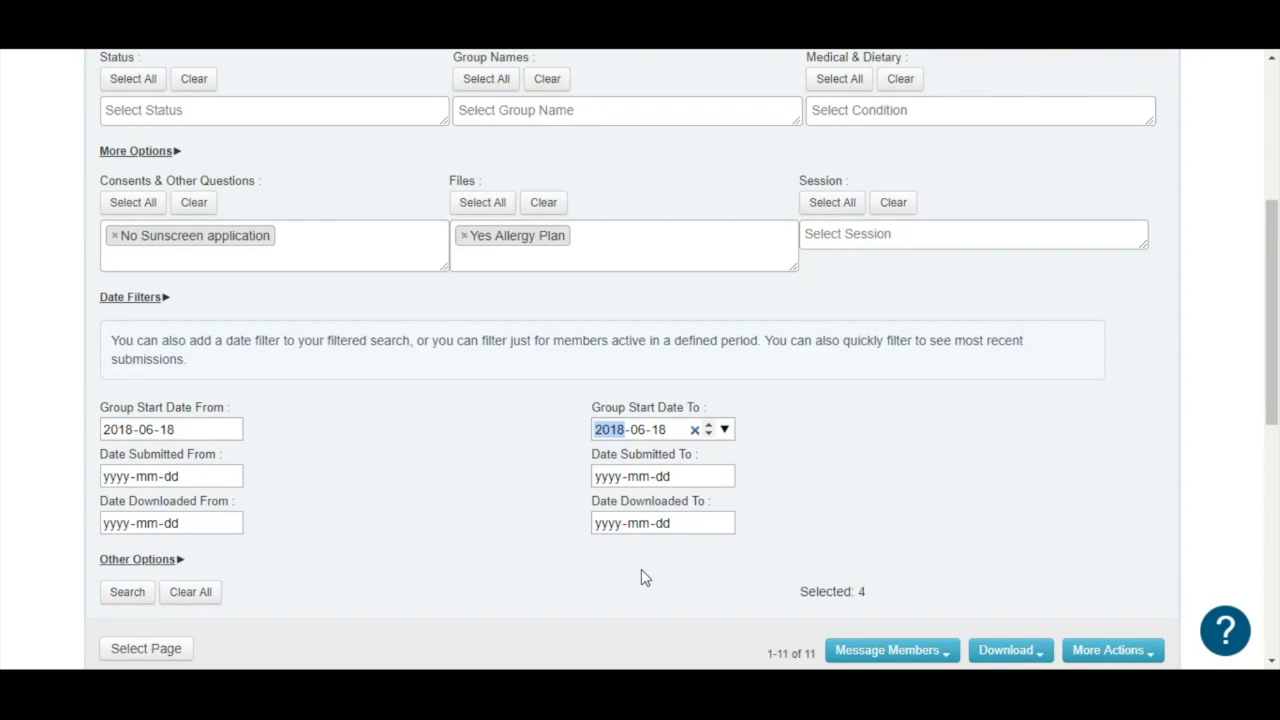
{"action": "left_click", "coordinate": [354, 480]}
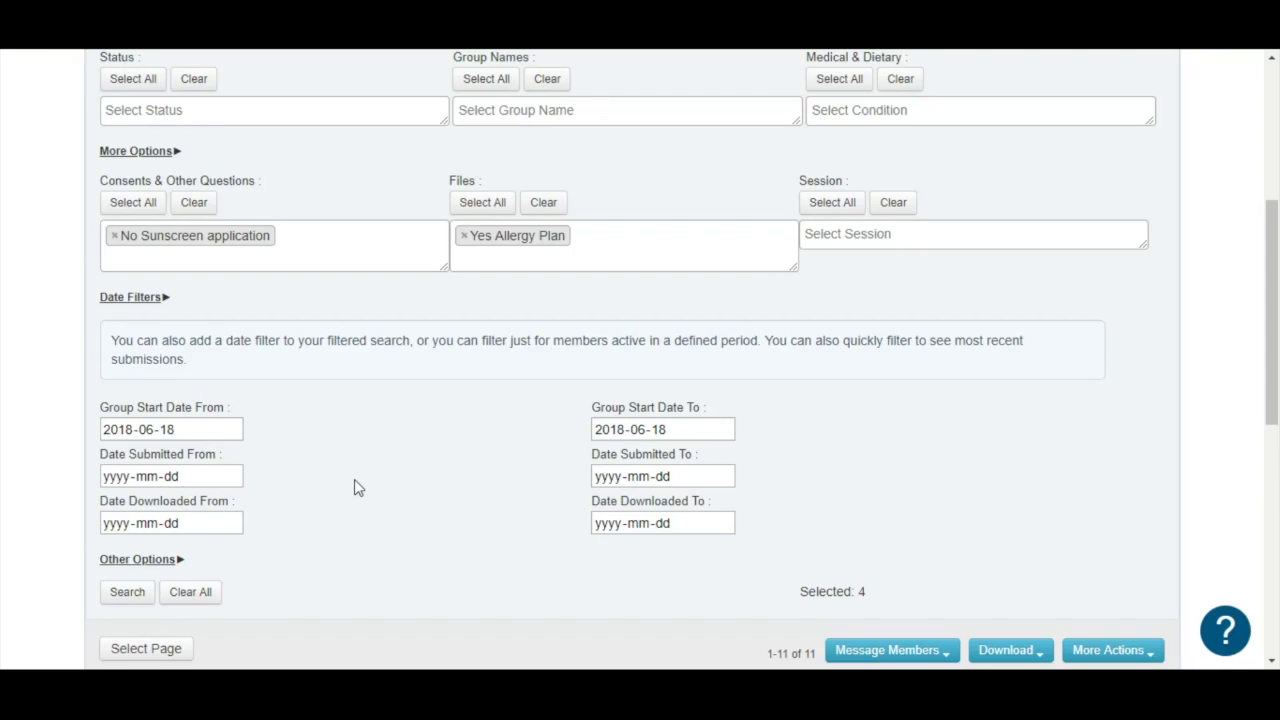
Step: Set the Date Submitted filter range from 2018-06-07 to 2018-06-14
{"action": "scroll", "coordinate": [354, 479], "scroll_direction": "down", "scroll_amount": 1}
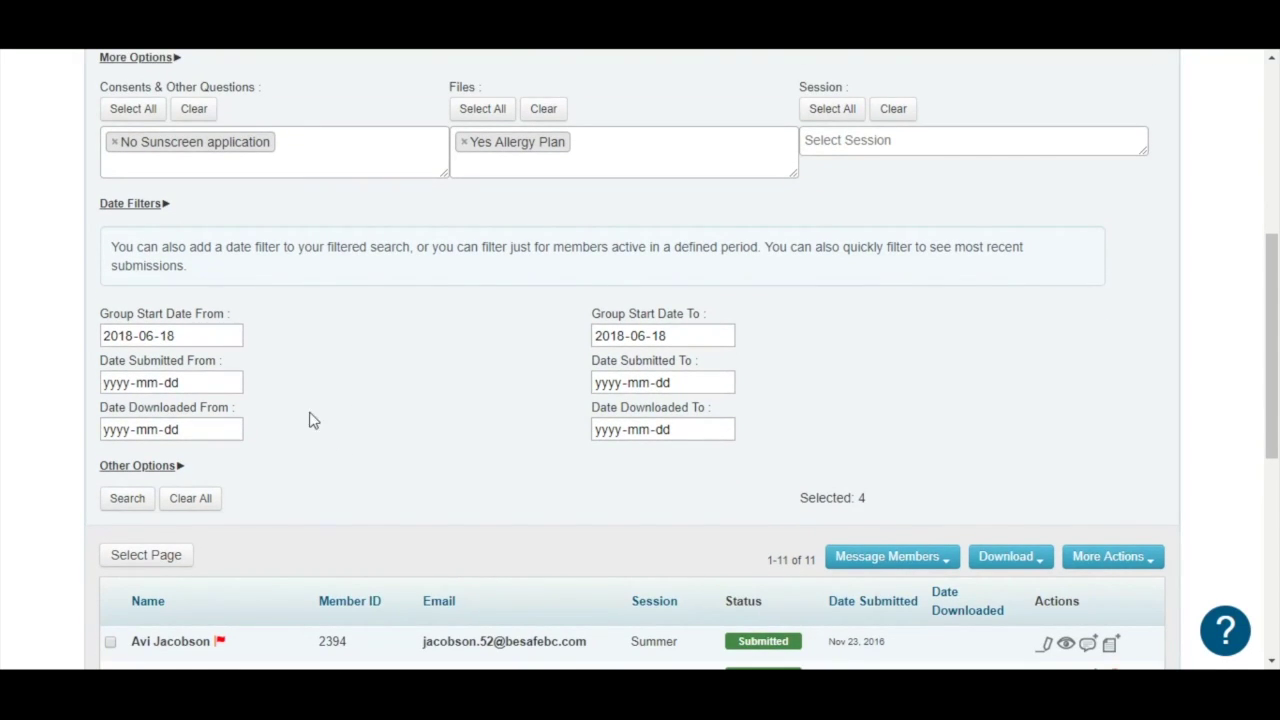
{"action": "left_click", "coordinate": [240, 385]}
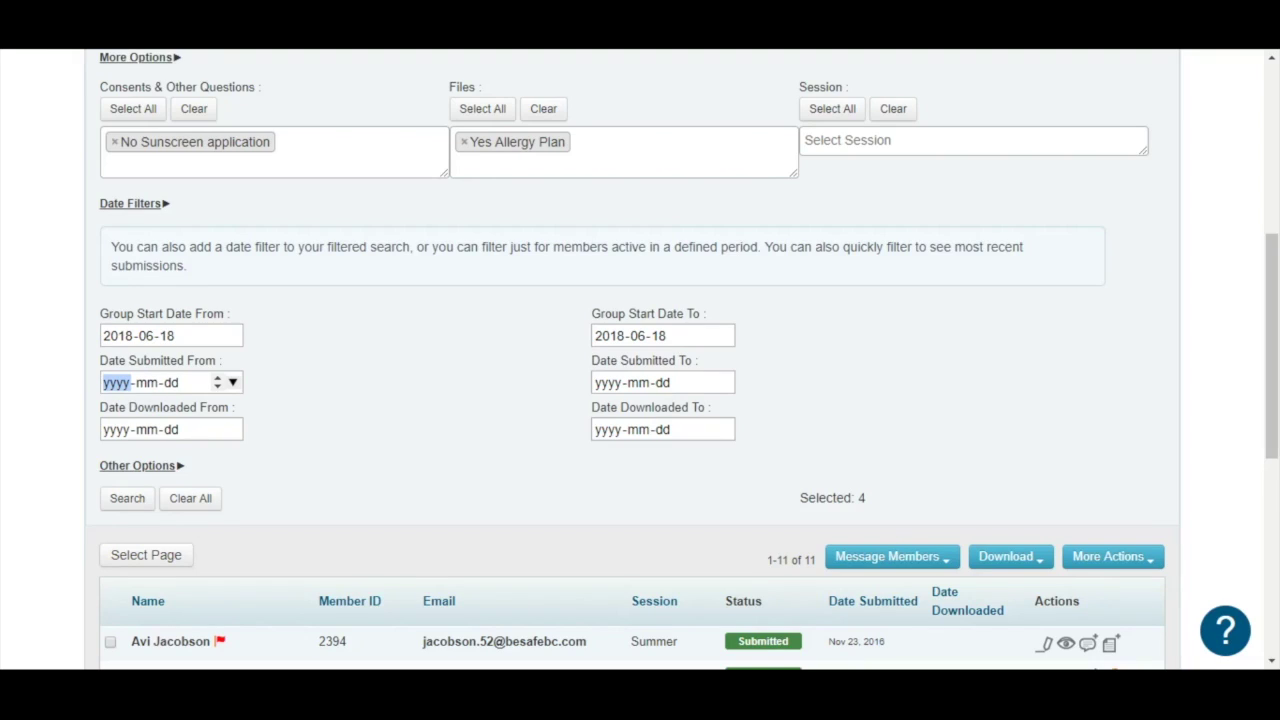
{"action": "left_click", "coordinate": [410, 463]}
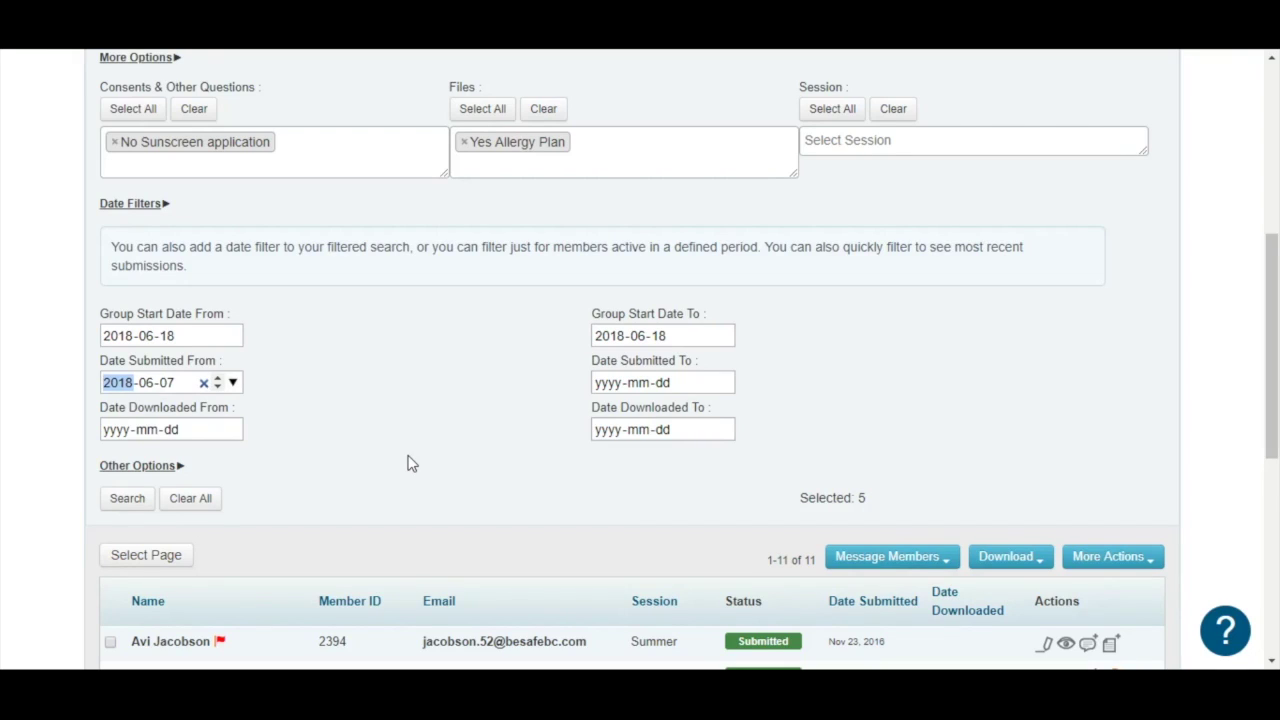
{"action": "left_click", "coordinate": [724, 382]}
{"action": "left_click", "coordinate": [741, 393]}
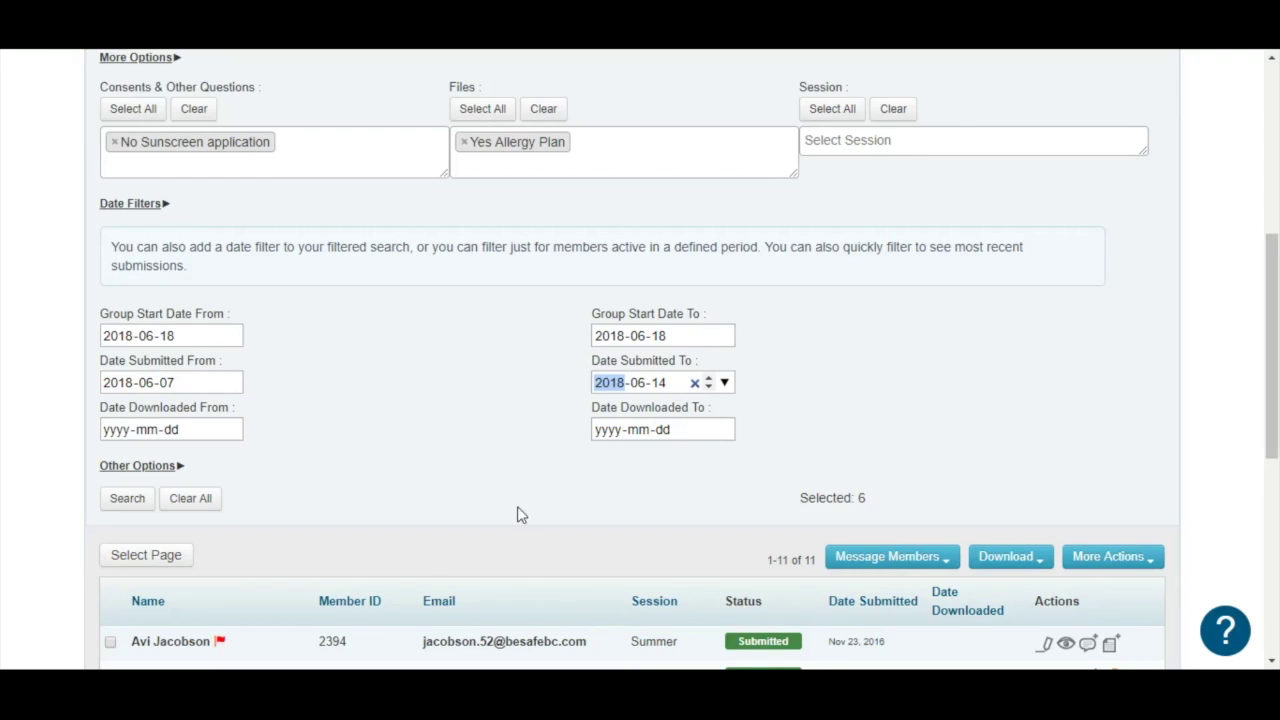
{"action": "left_click", "coordinate": [386, 531]}
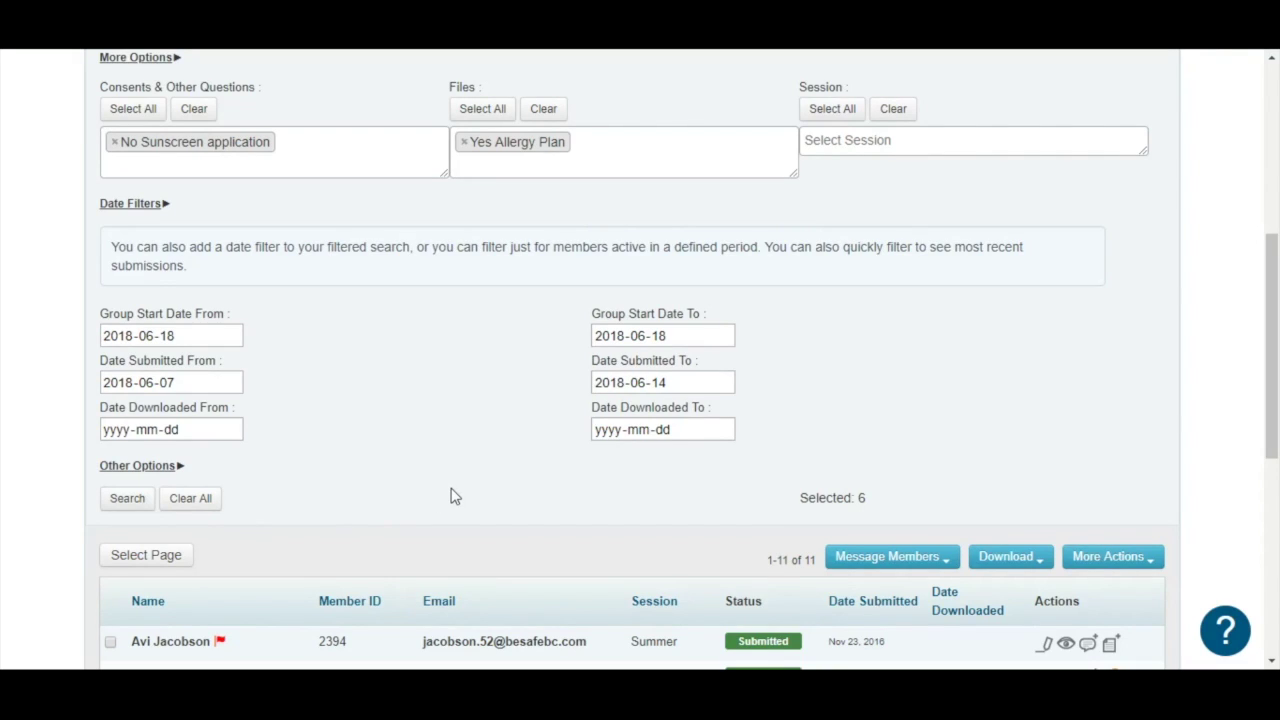
Step: Show the other filter options and clear all search filters from the member records
{"action": "left_click", "coordinate": [149, 464]}
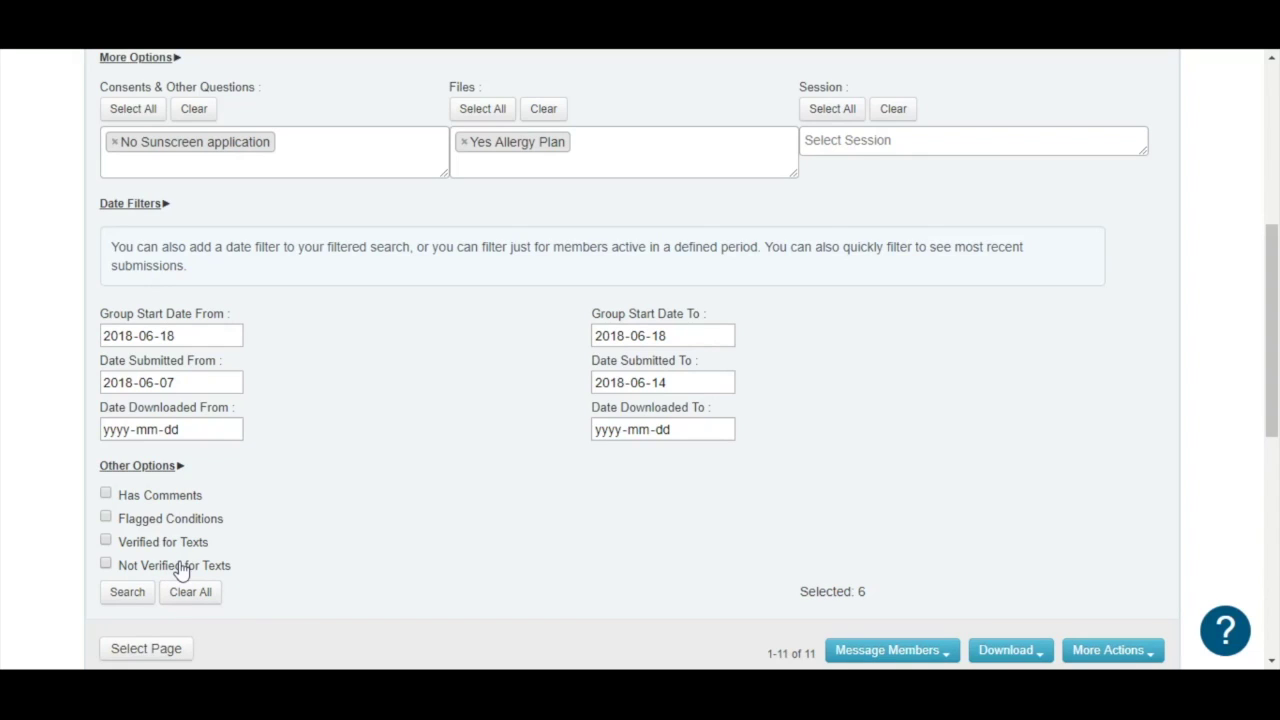
{"action": "left_click", "coordinate": [207, 596]}
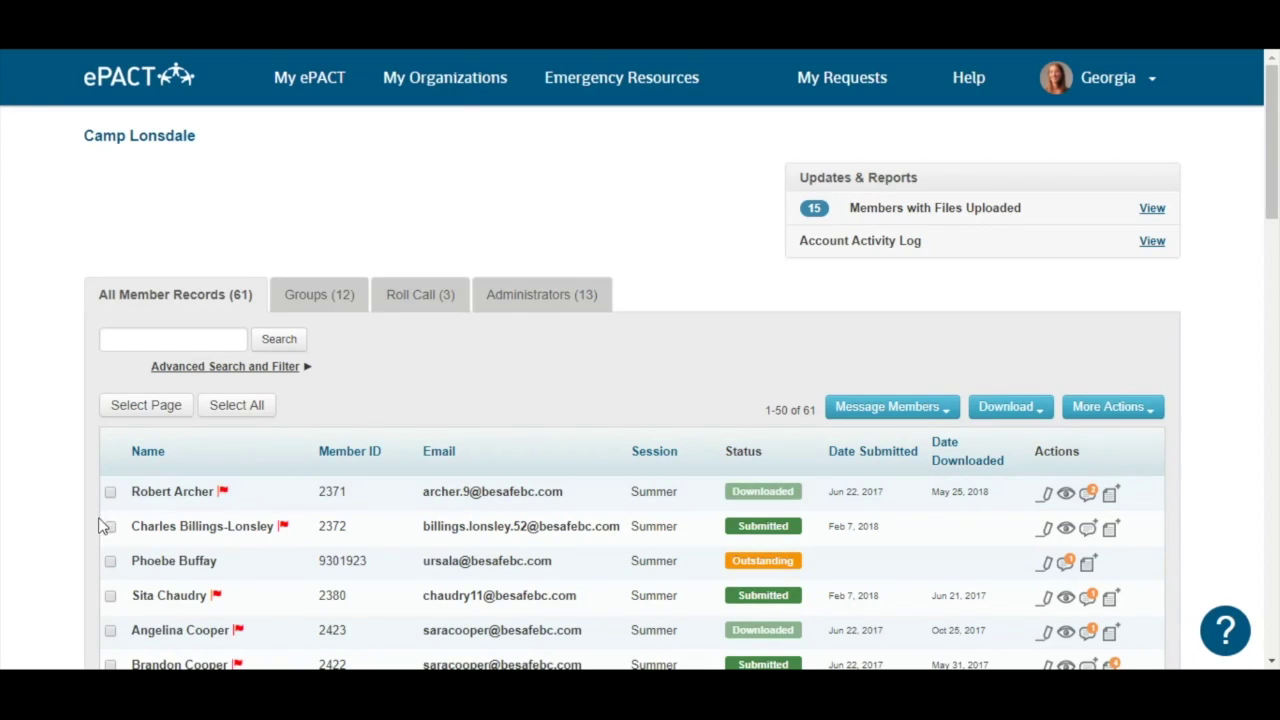
Step: Start a Reminder message for the third listed member, whose status is Outstanding
{"action": "left_click", "coordinate": [112, 564]}
{"action": "left_click", "coordinate": [870, 412]}
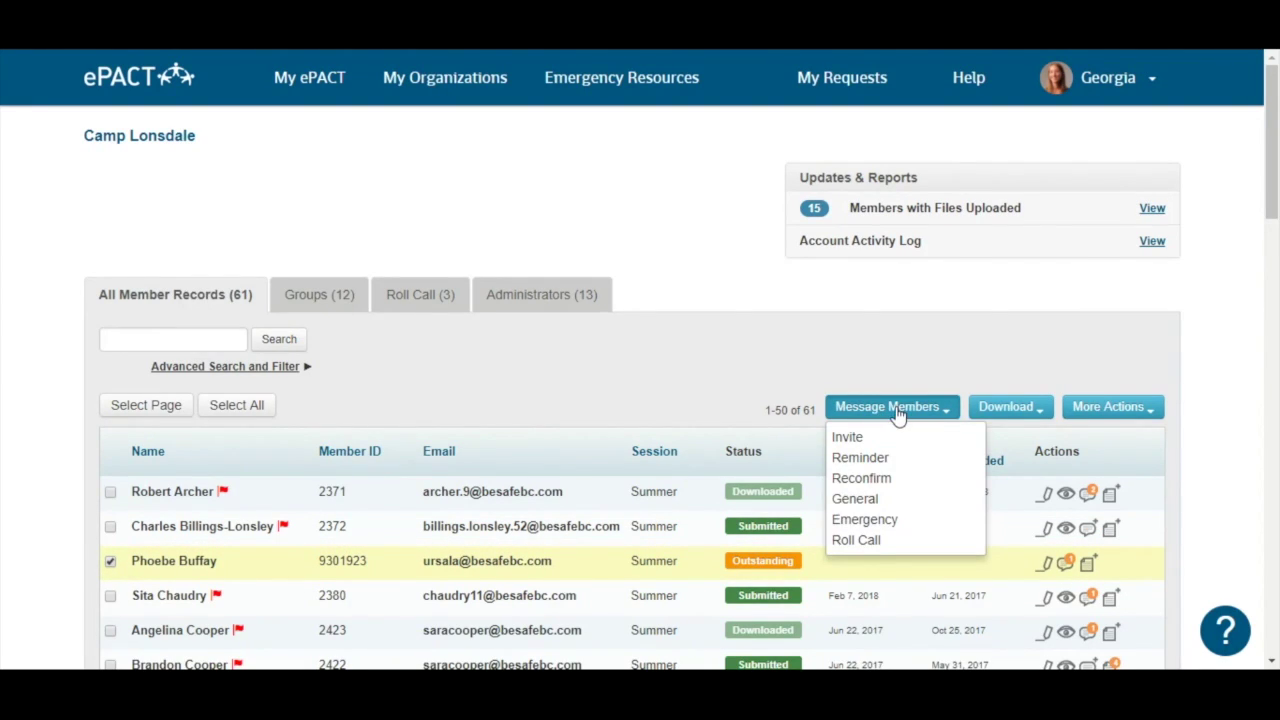
{"action": "left_click", "coordinate": [868, 460]}
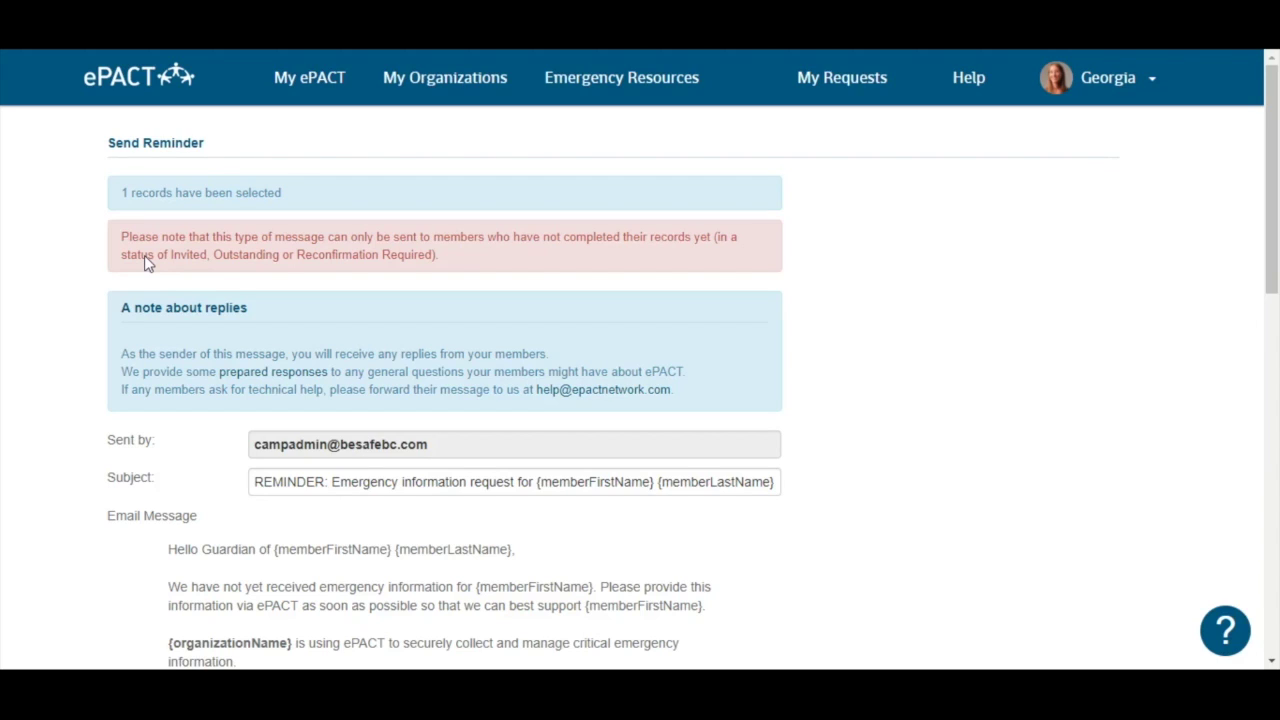
Step: Read through the default reminder email without adding custom text and preview the message
{"action": "scroll", "coordinate": [94, 509], "scroll_direction": "down", "scroll_amount": 3}
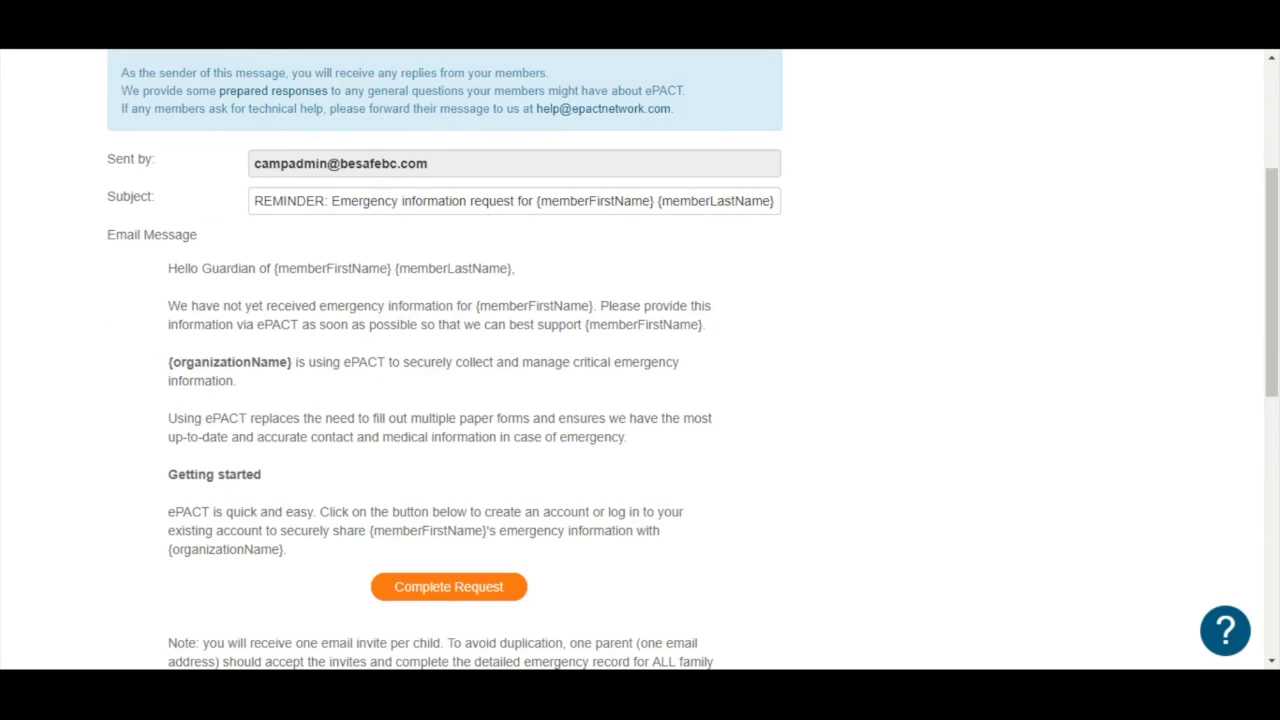
{"action": "scroll", "coordinate": [270, 372], "scroll_direction": "down", "scroll_amount": 4}
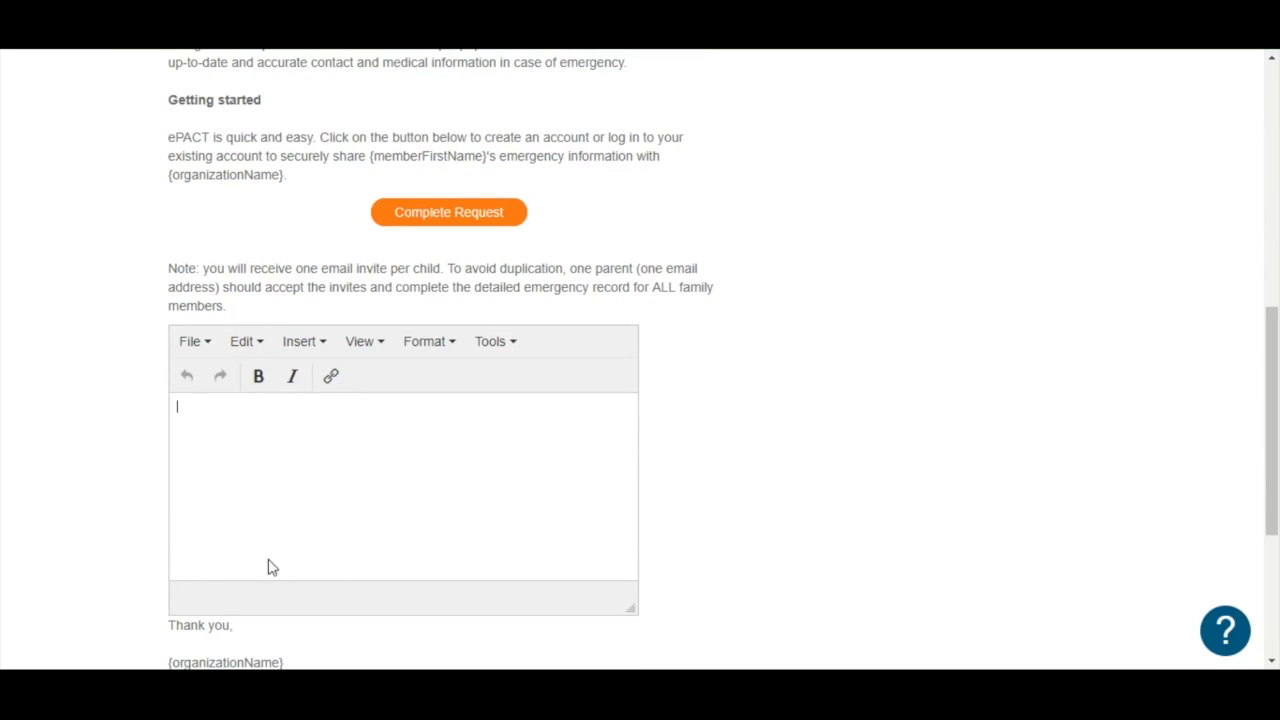
{"action": "scroll", "coordinate": [647, 413], "scroll_direction": "down", "scroll_amount": 2}
{"action": "scroll", "coordinate": [647, 413], "scroll_direction": "down", "scroll_amount": 2}
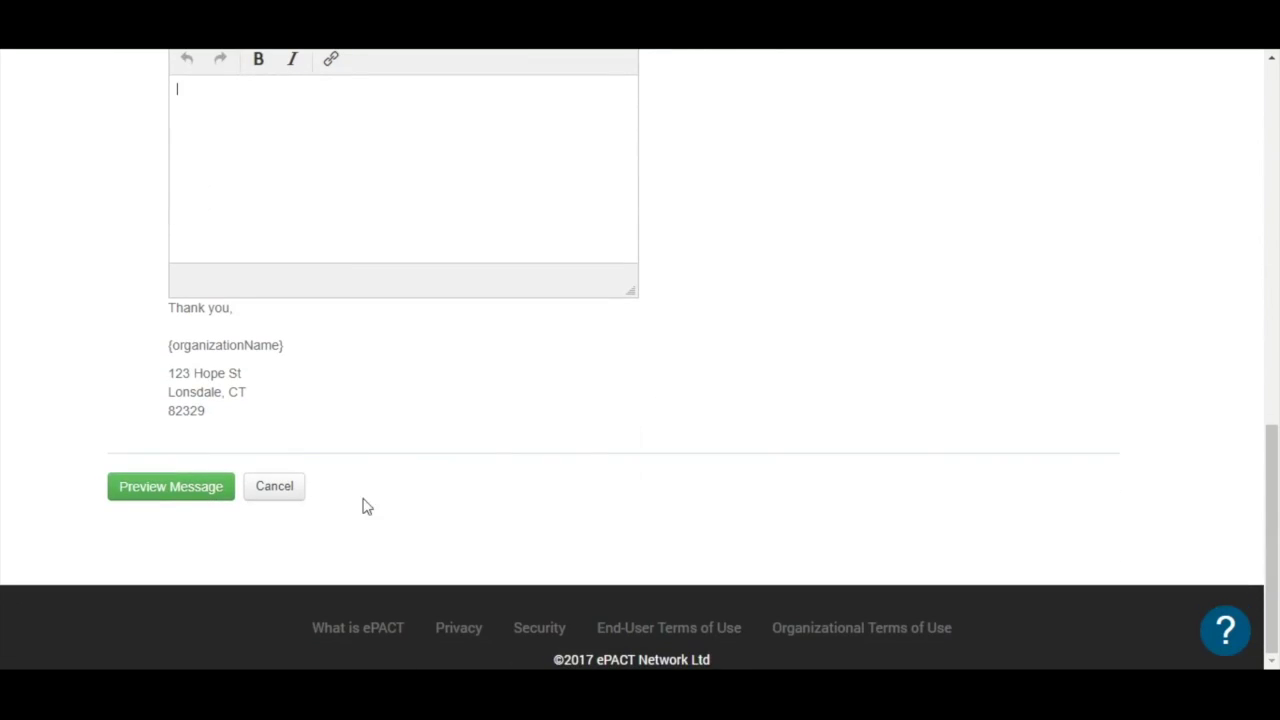
{"action": "left_click", "coordinate": [215, 500]}
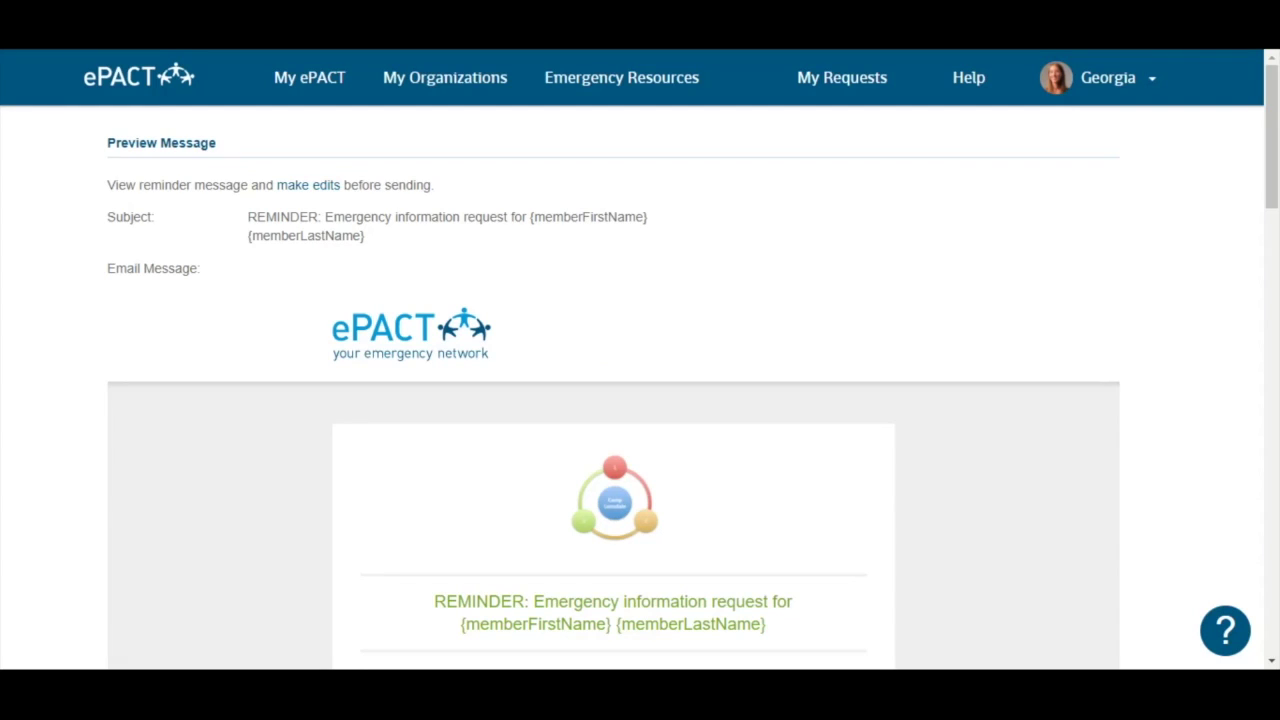
Step: Review the previewed reminder email, send it, and return to the member dashboard
{"action": "scroll", "coordinate": [214, 500], "scroll_direction": "down", "scroll_amount": 3}
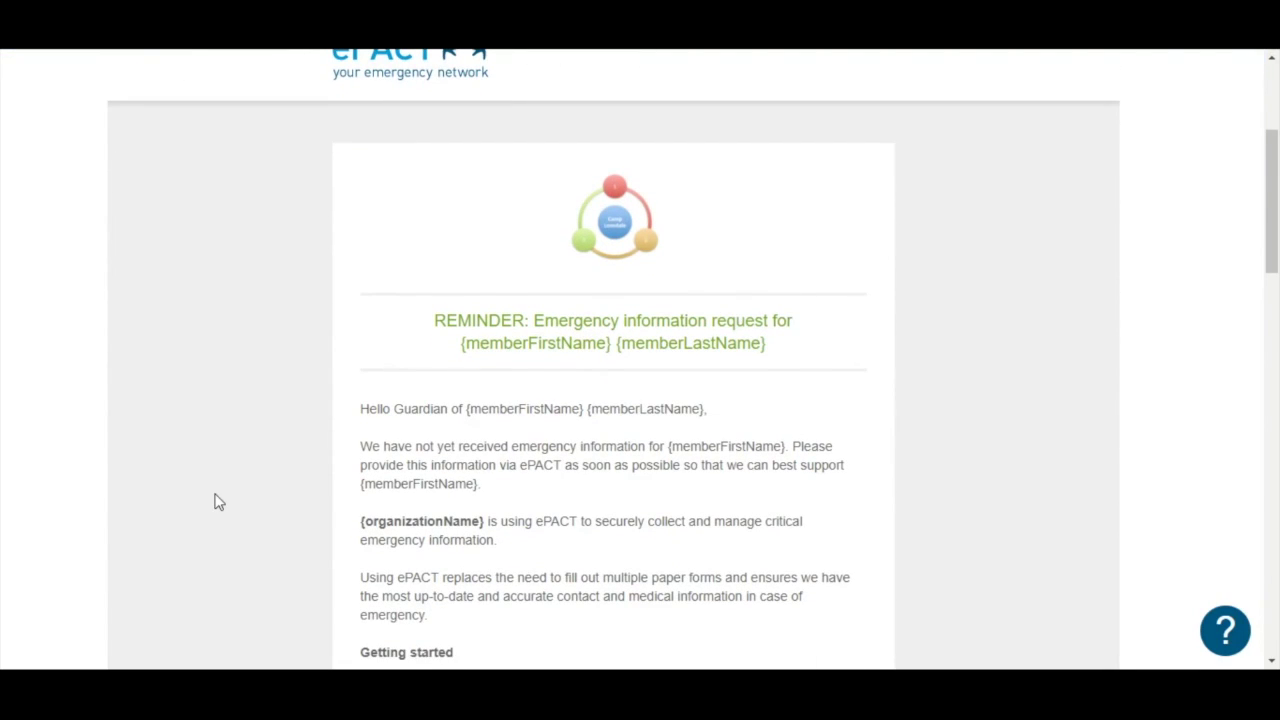
{"action": "scroll", "coordinate": [214, 500], "scroll_direction": "down", "scroll_amount": 9}
{"action": "scroll", "coordinate": [214, 500], "scroll_direction": "down", "scroll_amount": 6}
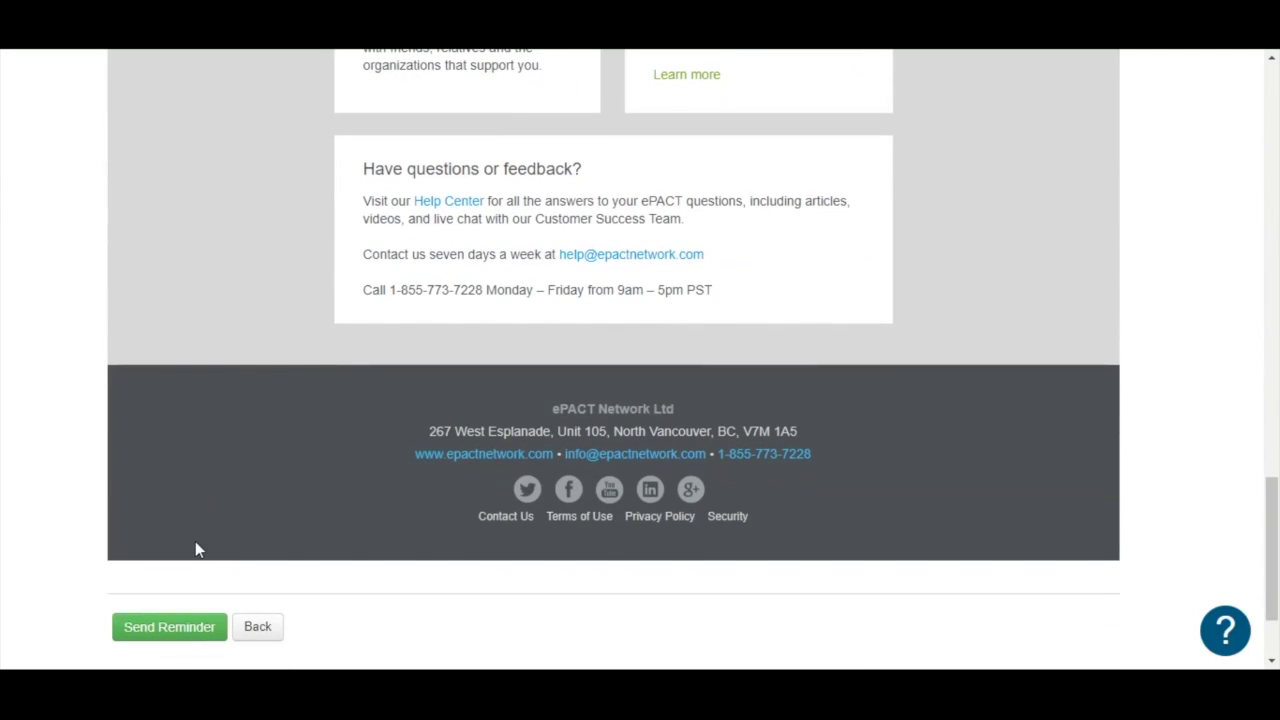
{"action": "left_click", "coordinate": [165, 630]}
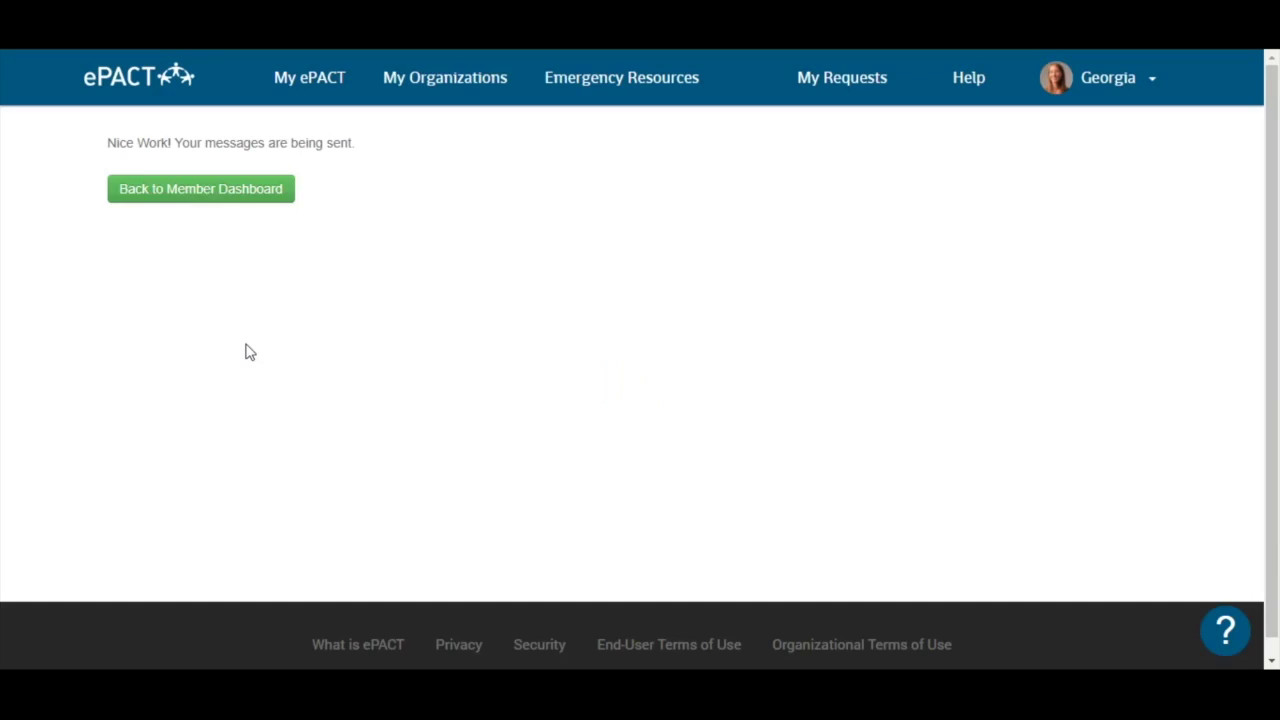
{"action": "left_click", "coordinate": [268, 192]}
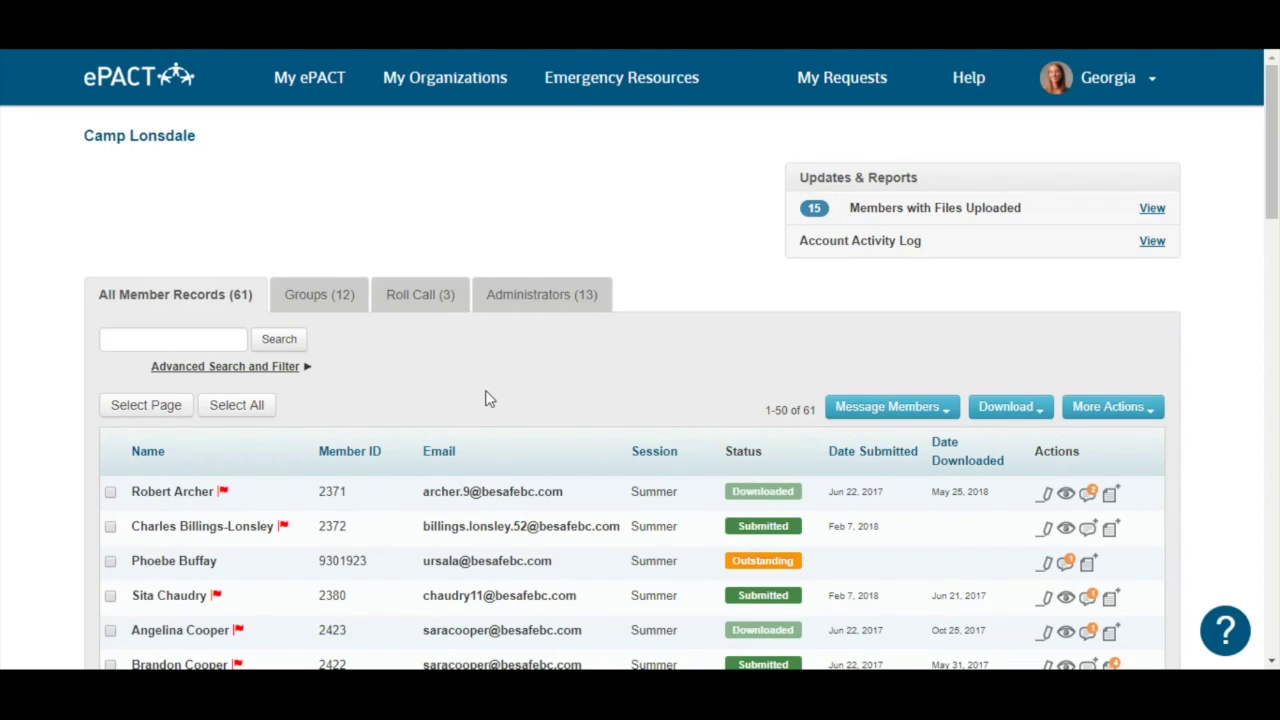
Step: Filter the member records by the group name Summer Week 1, searching the group list for "week"
{"action": "left_click", "coordinate": [278, 368]}
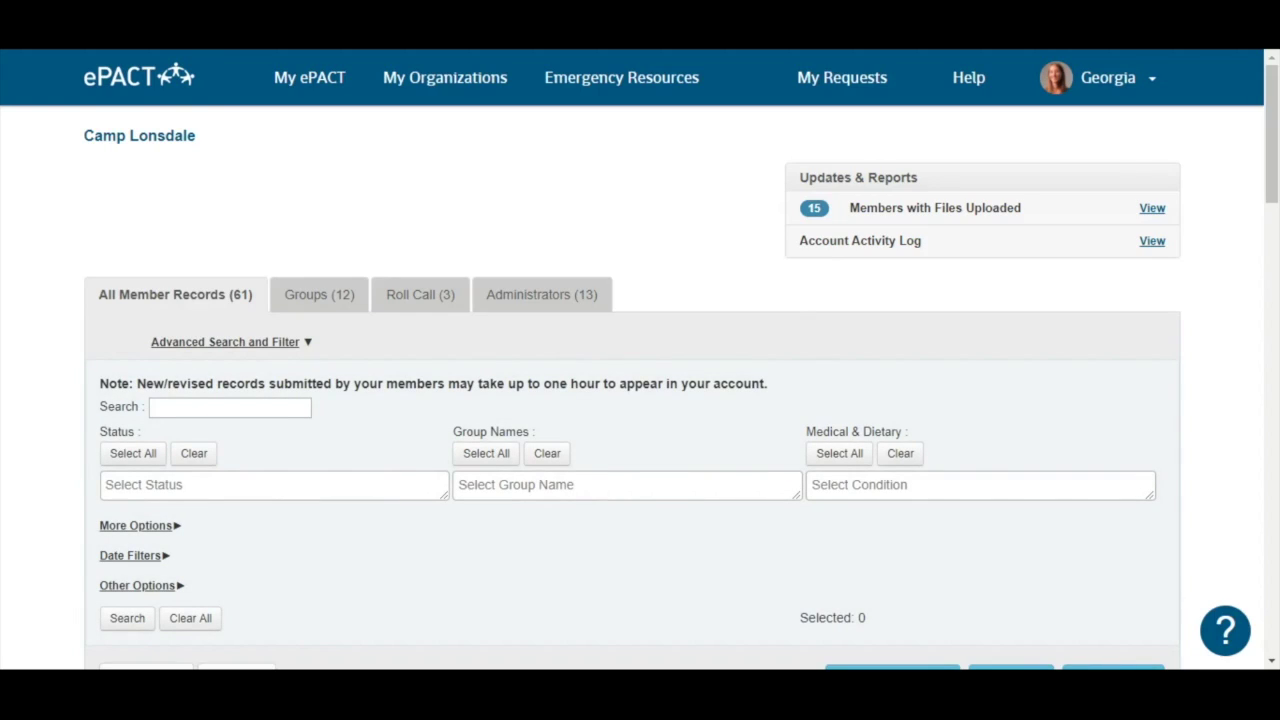
{"action": "left_click", "coordinate": [600, 485]}
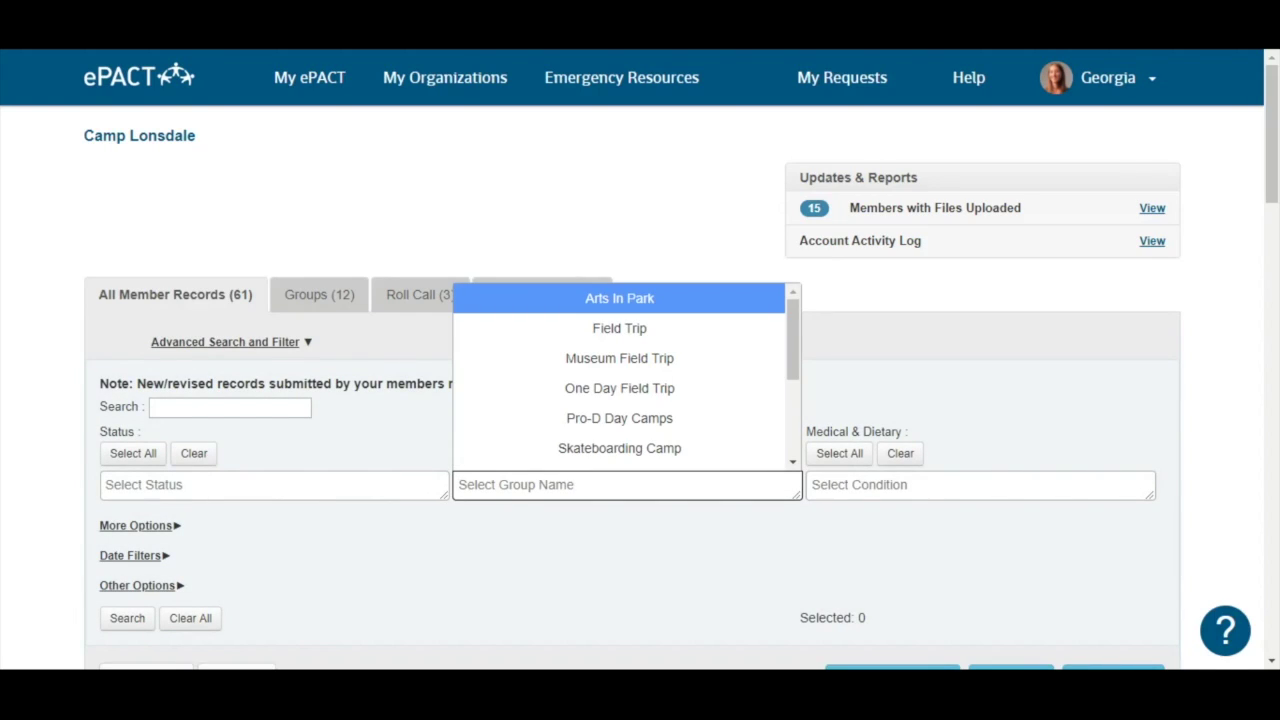
{"action": "type", "text": "week"}
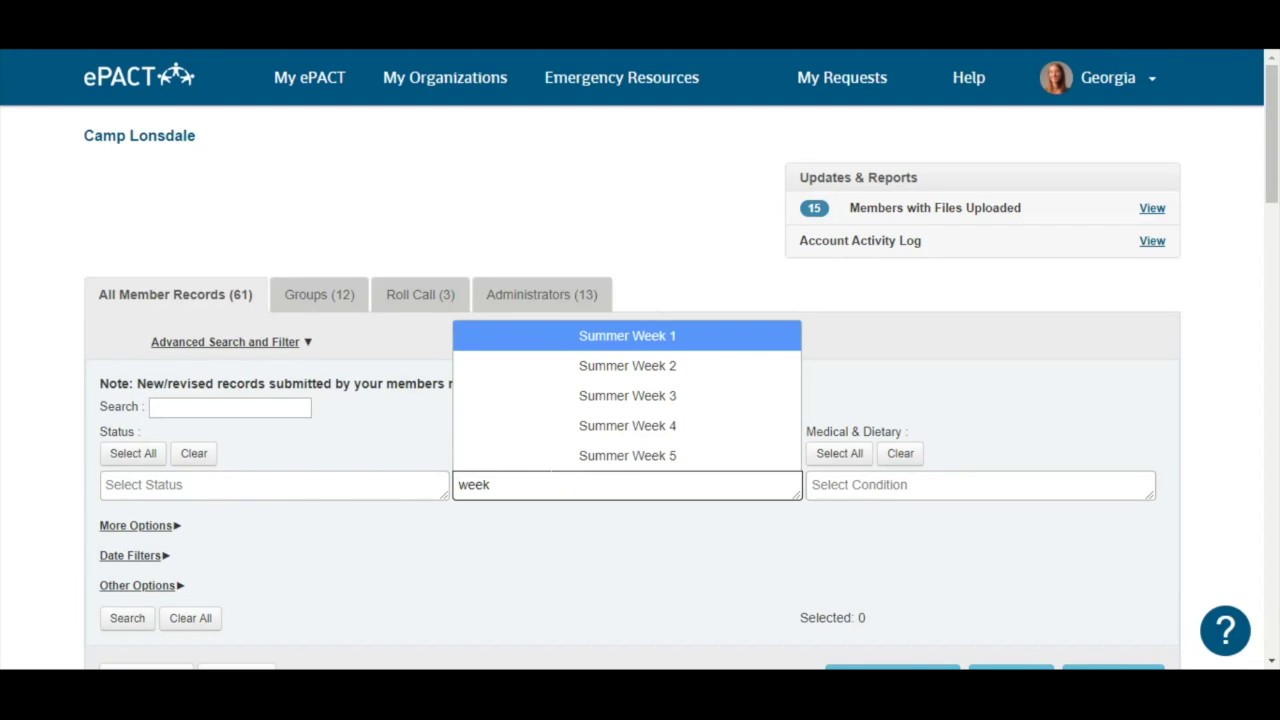
{"action": "left_click", "coordinate": [625, 340]}
{"action": "left_click", "coordinate": [120, 641]}
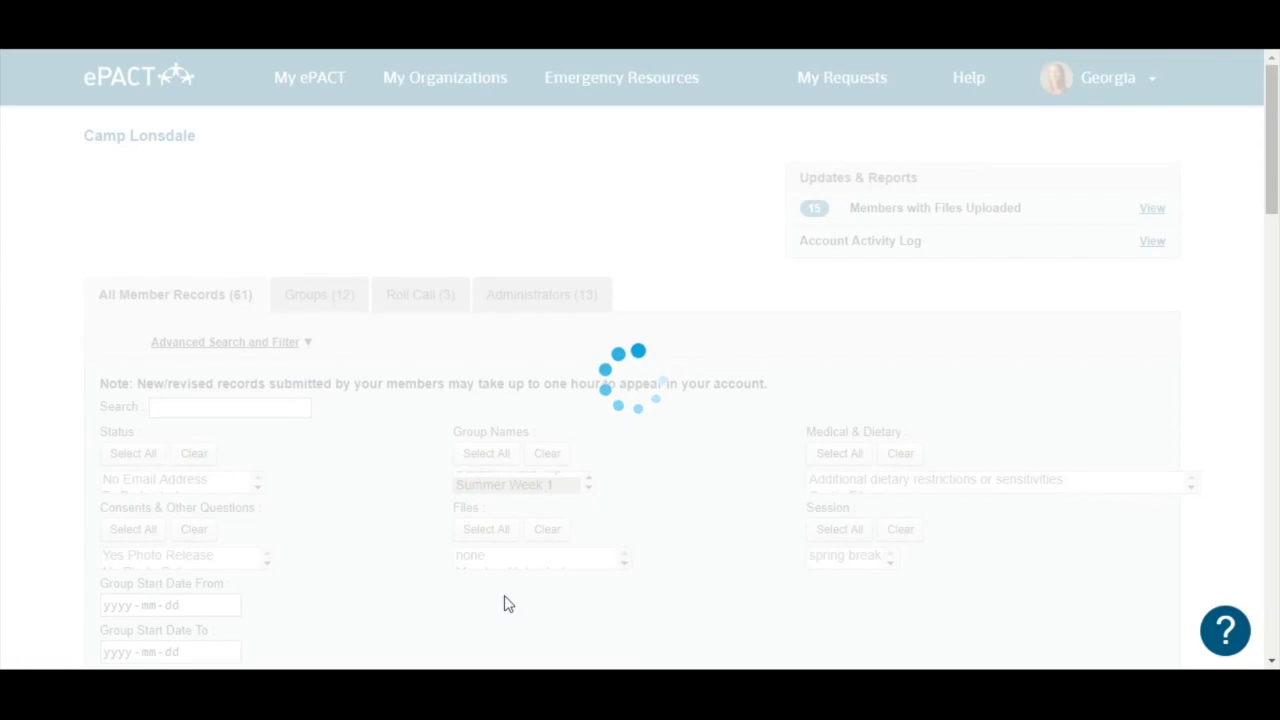
Step: Select every filtered member on the page and start a general message addressed to legal guardians only
{"action": "scroll", "coordinate": [507, 603], "scroll_direction": "down", "scroll_amount": 3}
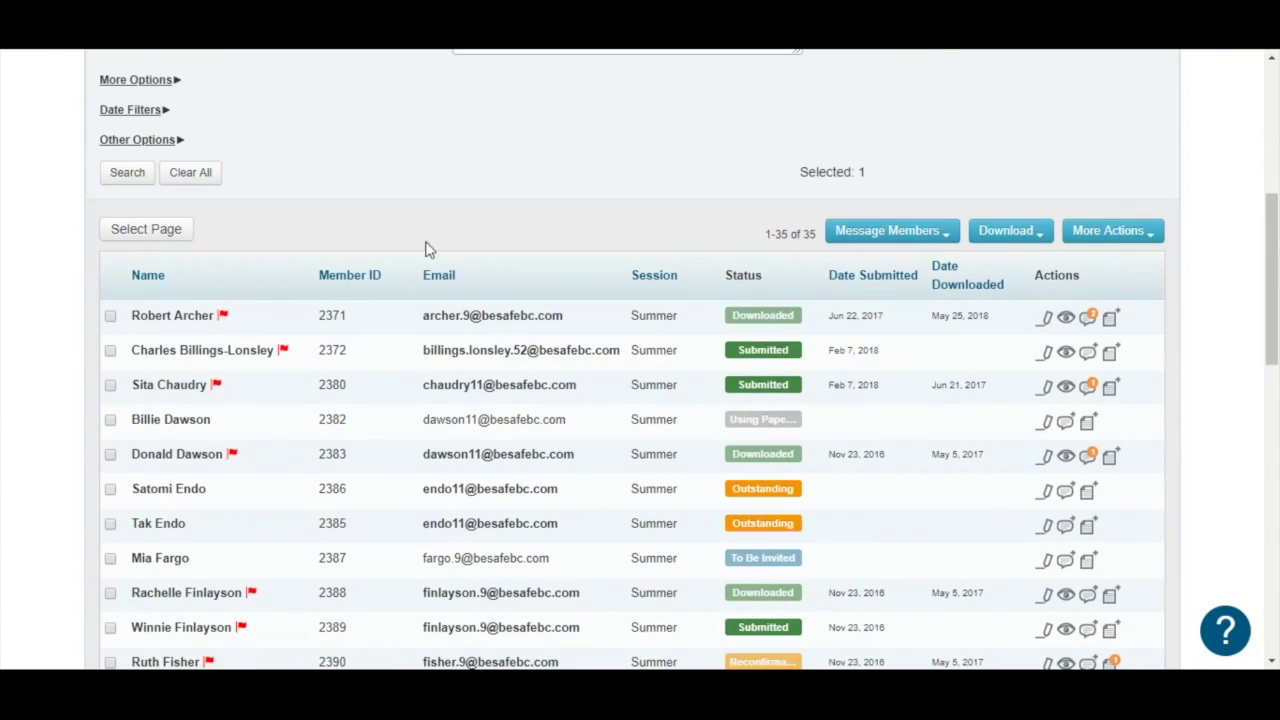
{"action": "left_click", "coordinate": [137, 240]}
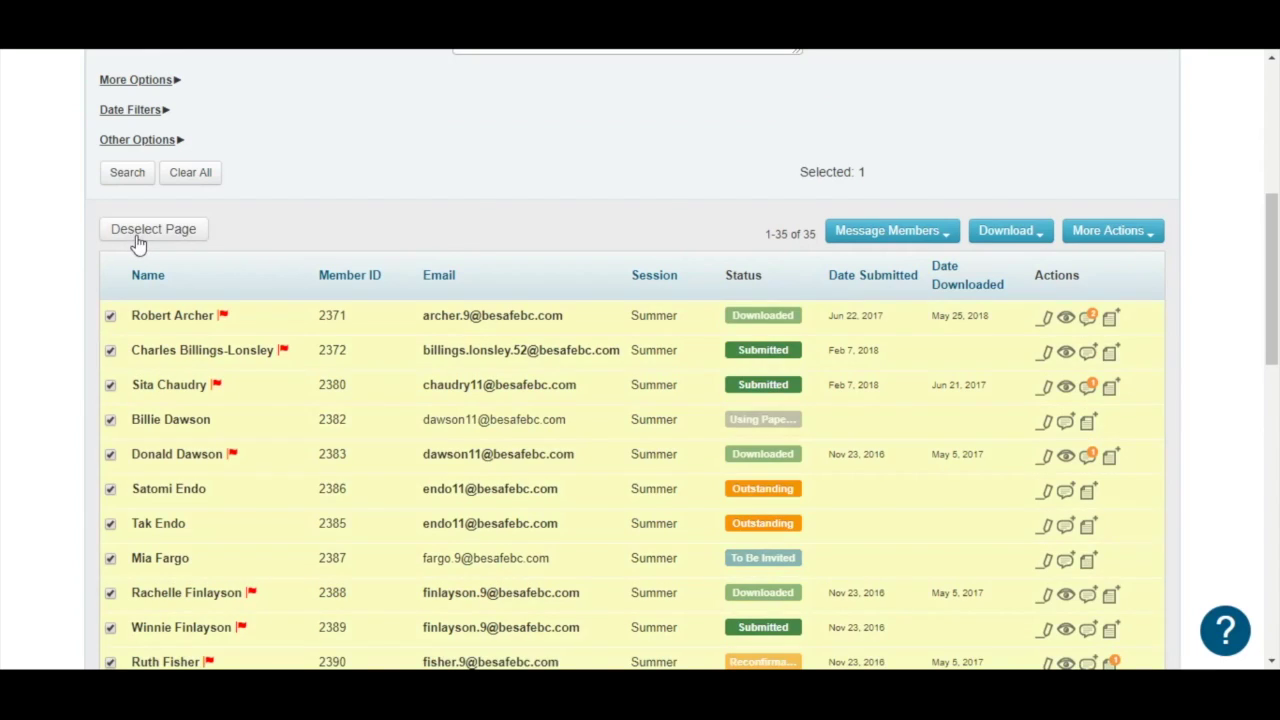
{"action": "left_click", "coordinate": [851, 247]}
{"action": "left_click", "coordinate": [855, 323]}
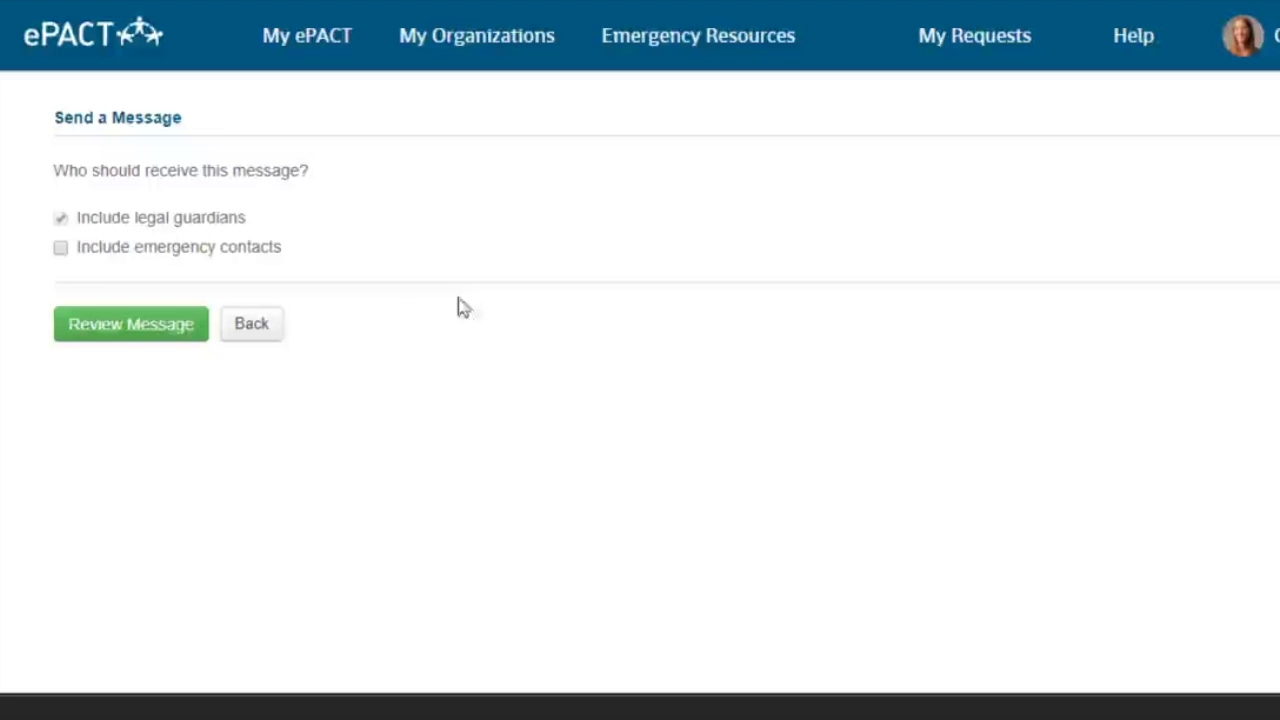
{"action": "left_click", "coordinate": [170, 333]}
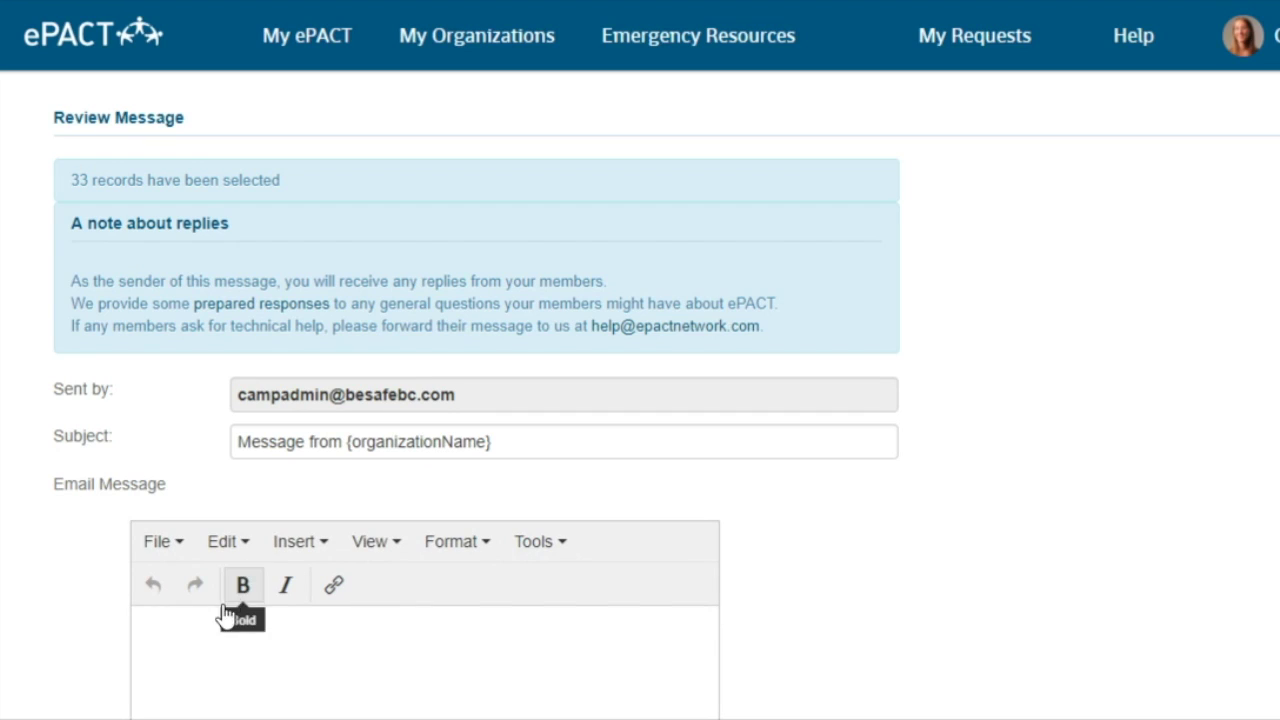
Step: Write "Bus is stuck in traffic. Please pick up at 5:30" as the general message's email text
{"action": "left_click", "coordinate": [202, 679]}
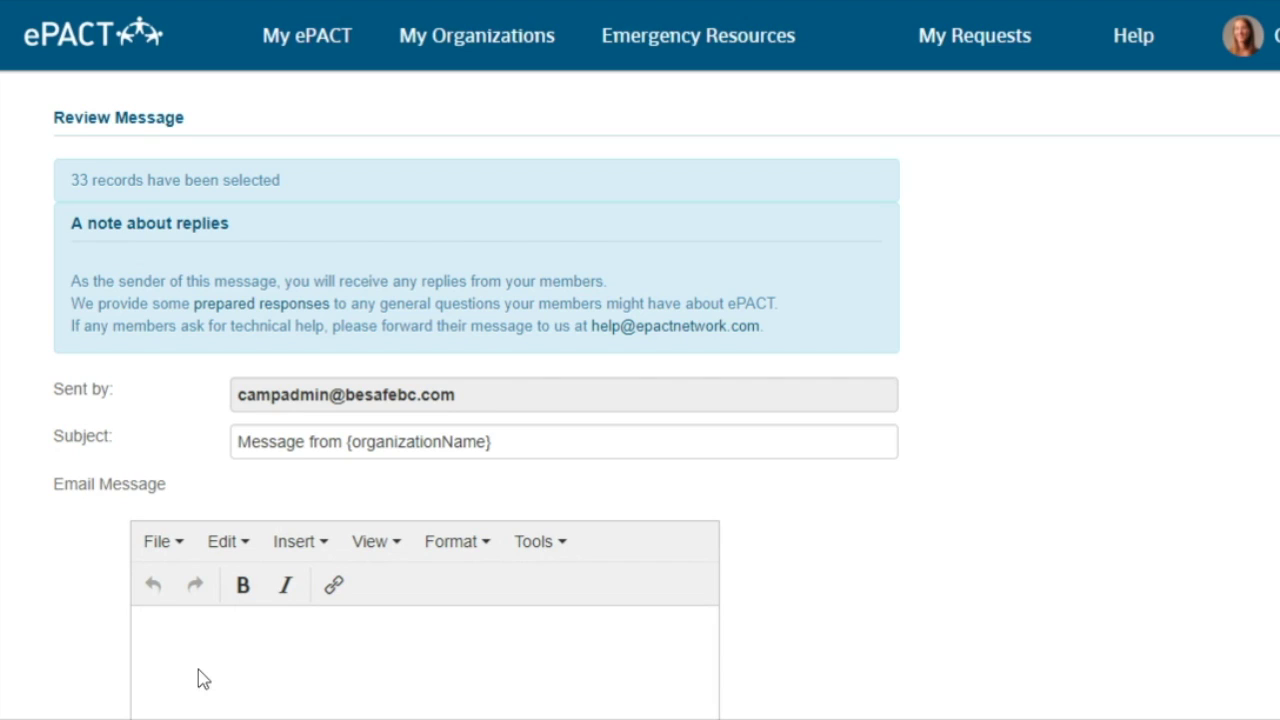
{"action": "type", "text": "Bus is stuck in traffic. Pl"}
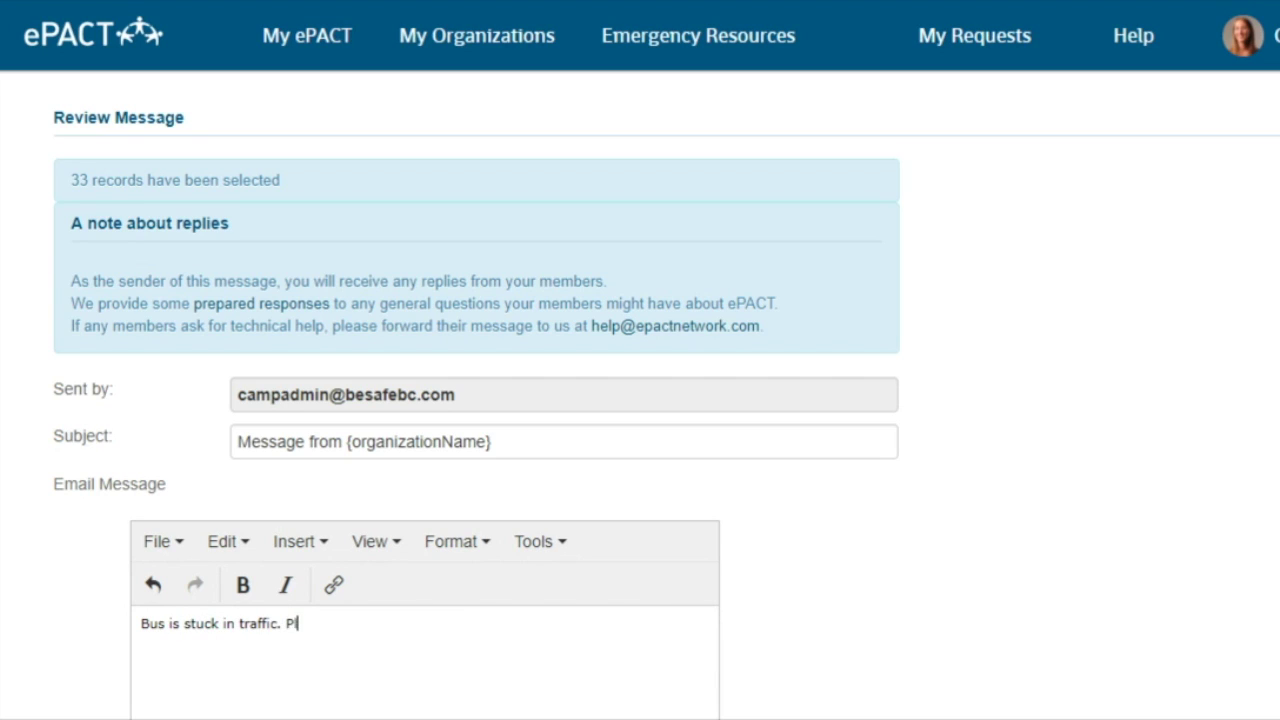
{"action": "type", "text": "ease pick up at"}
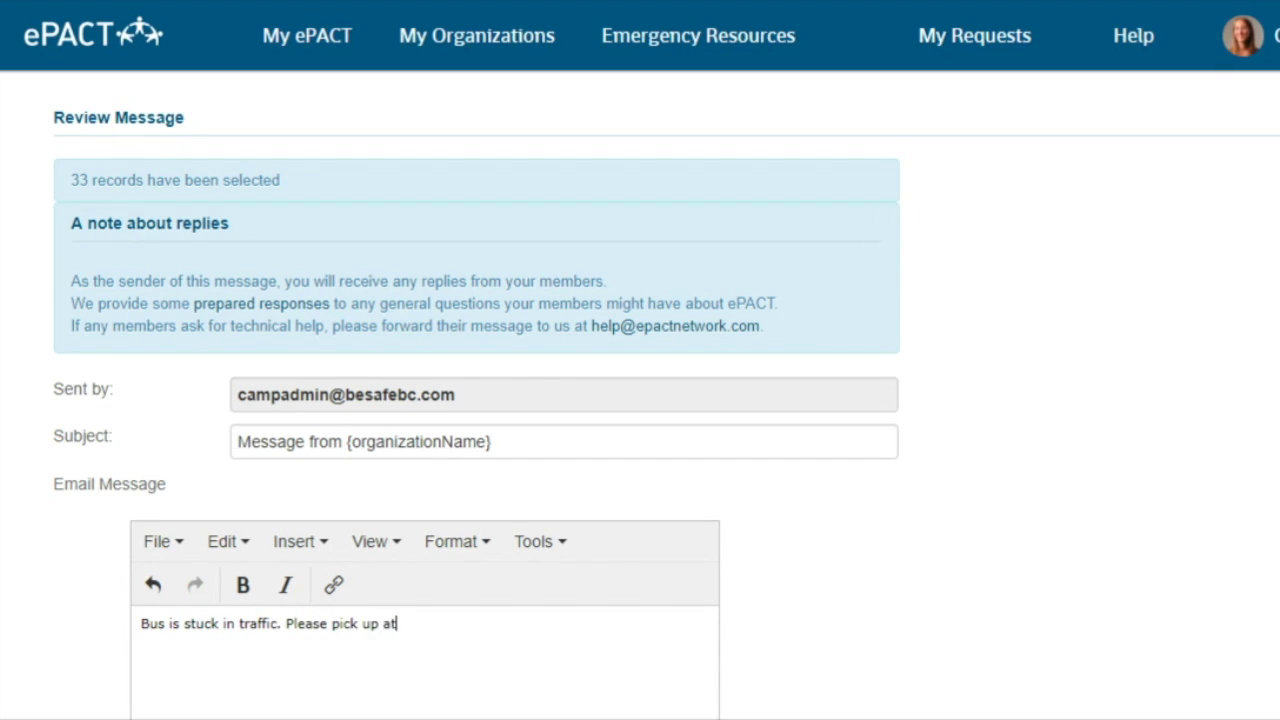
{"action": "type", "text": " 5:30"}
Step: Copy the bus delay text from the email into both the SMS message and the voice message
{"action": "scroll", "coordinate": [197, 677], "scroll_direction": "down", "scroll_amount": 4}
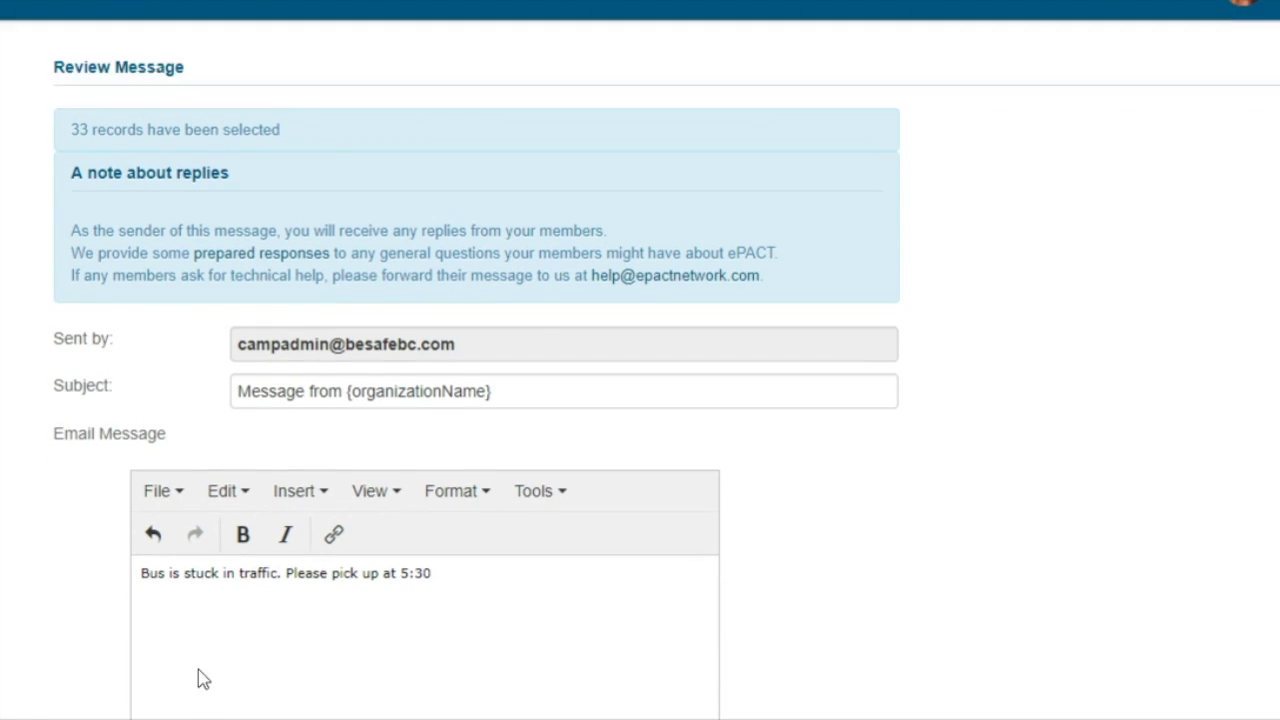
{"action": "left_click_drag", "start_coordinate": [432, 271], "coordinate": [66, 286]}
{"action": "key", "text": "ctrl+c"}
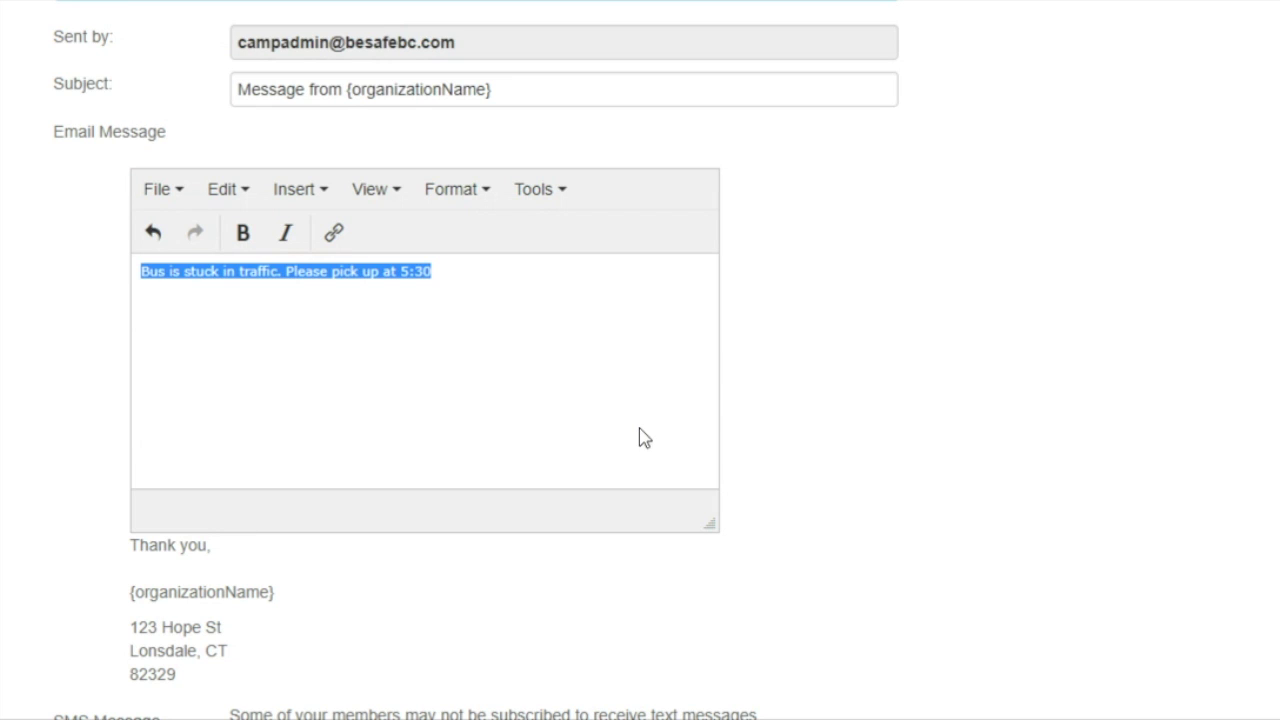
{"action": "scroll", "coordinate": [644, 438], "scroll_direction": "down", "scroll_amount": 3}
{"action": "key", "text": "Tab"}
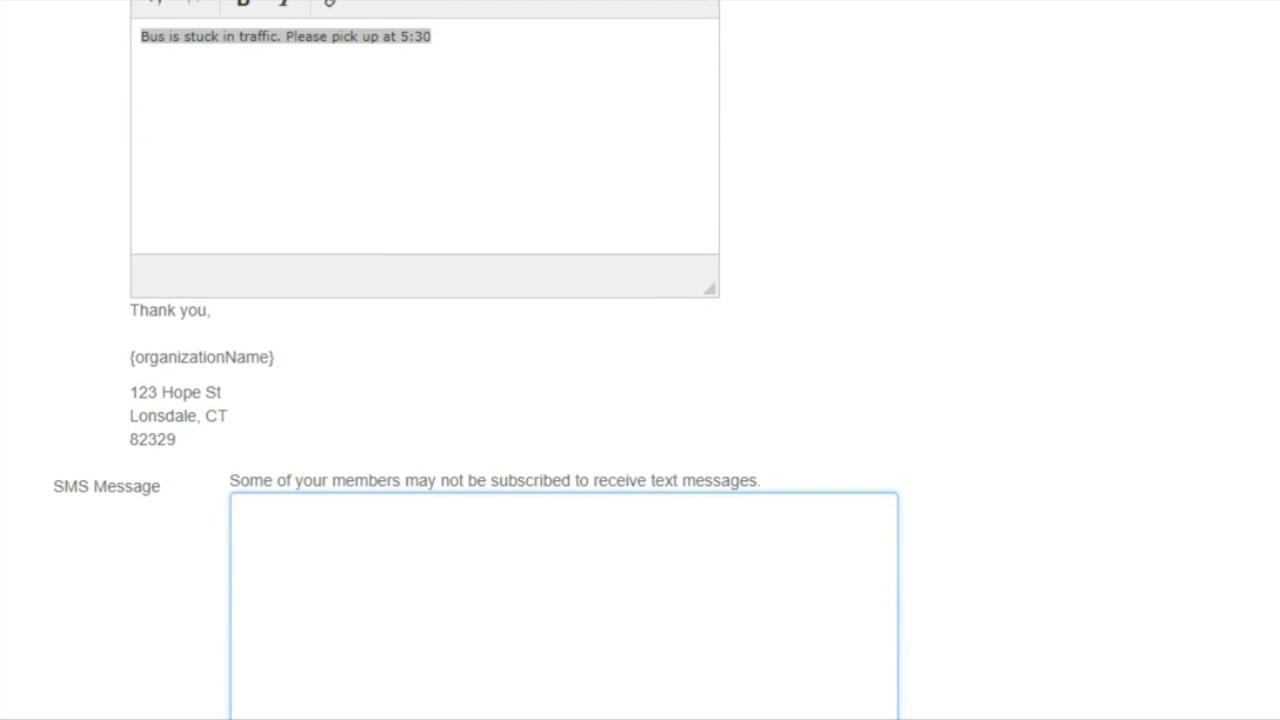
{"action": "key", "text": "ctrl+v"}
{"action": "scroll", "coordinate": [640, 360], "scroll_direction": "down", "scroll_amount": 3}
{"action": "key", "text": "Tab"}
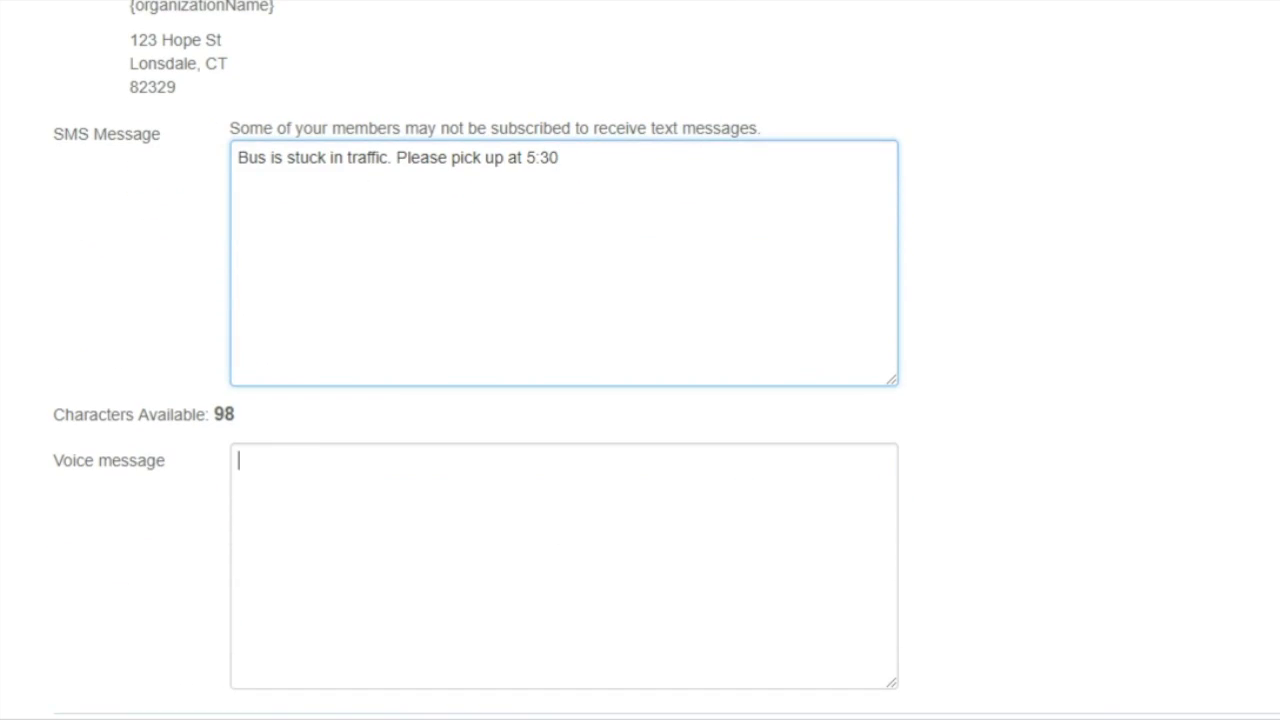
{"action": "key", "text": "ctrl+v"}
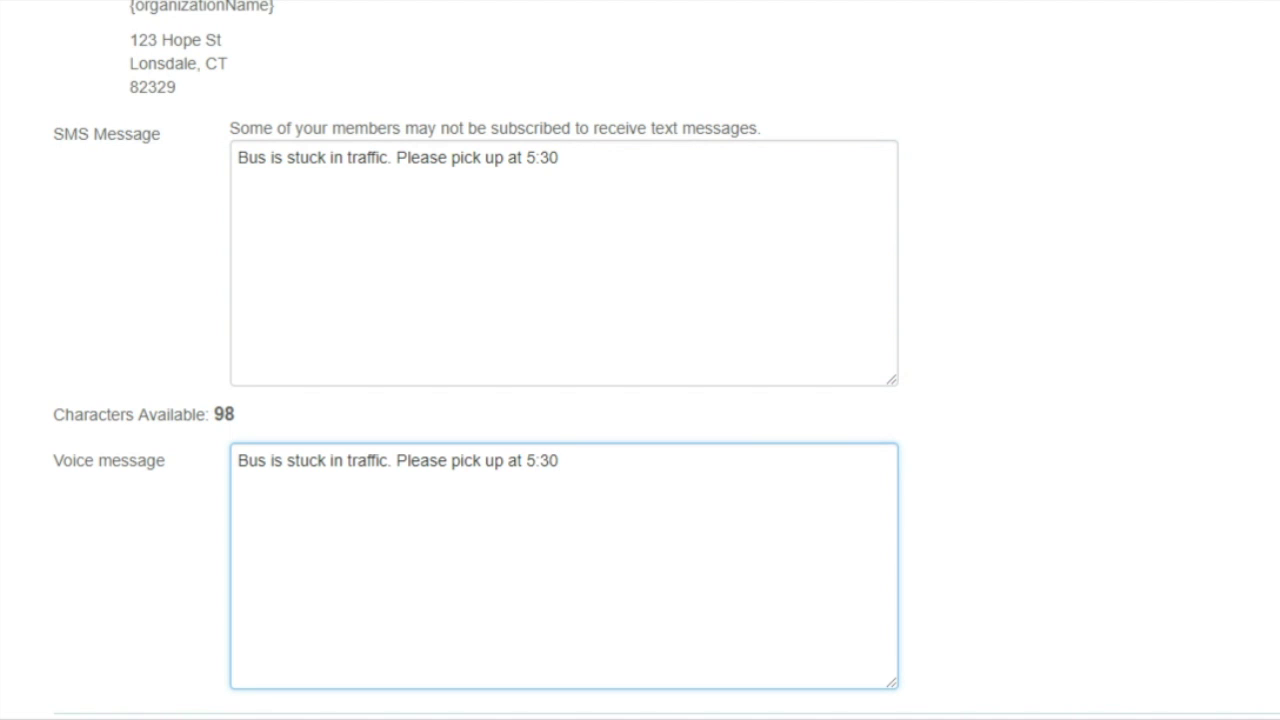
Step: Preview the general message and read through its email, SMS and voice versions
{"action": "scroll", "coordinate": [357, 551], "scroll_direction": "down", "scroll_amount": 3}
{"action": "left_click", "coordinate": [188, 487]}
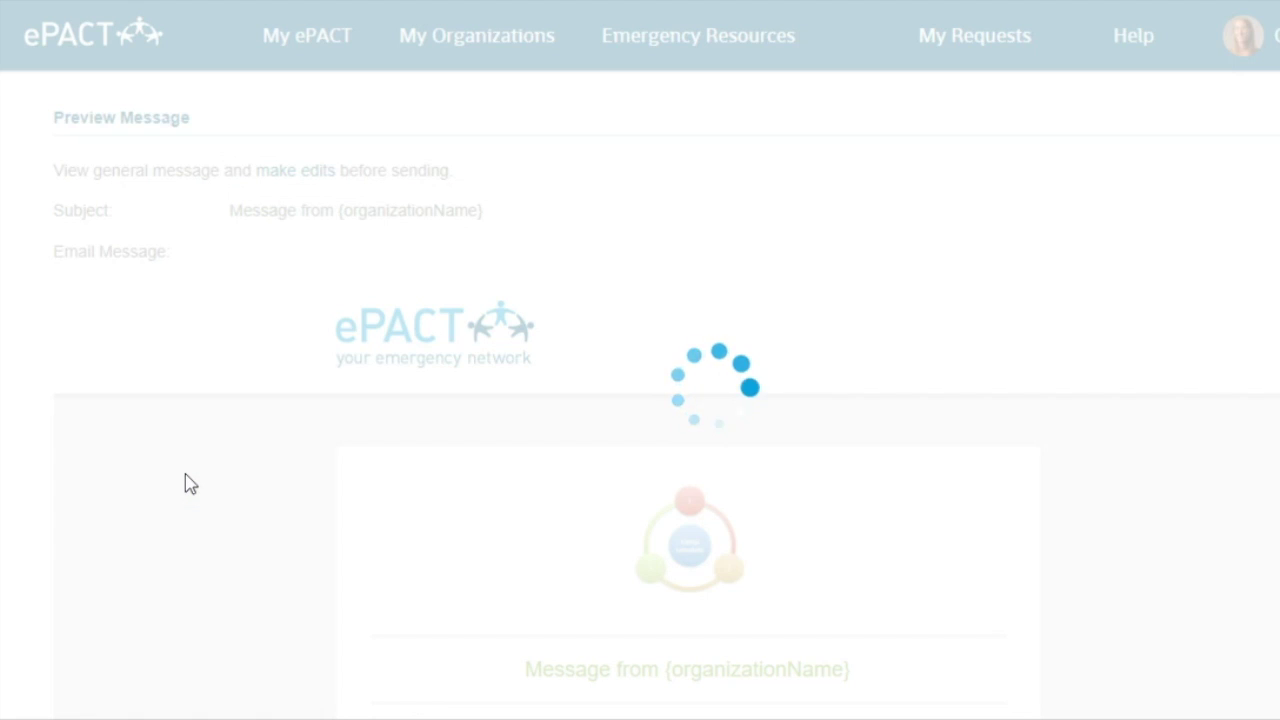
{"action": "scroll", "coordinate": [183, 480], "scroll_direction": "down", "scroll_amount": 5}
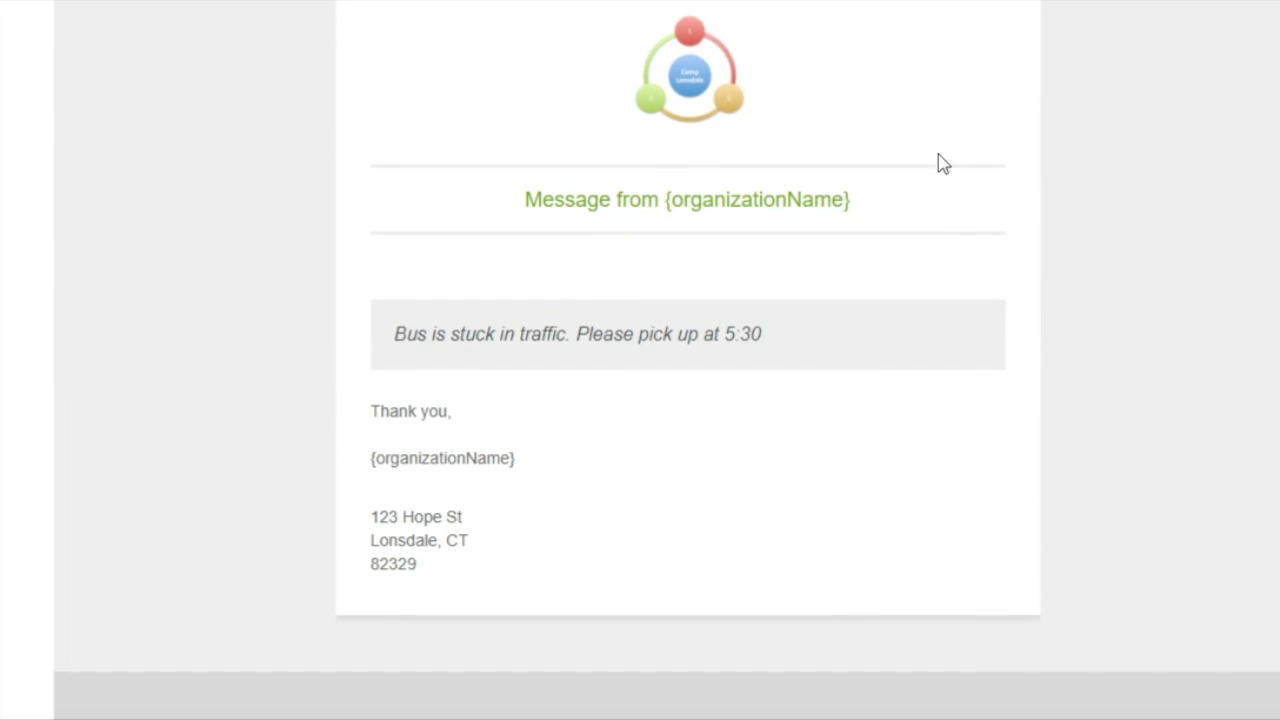
{"action": "scroll", "coordinate": [697, 549], "scroll_direction": "down", "scroll_amount": 10}
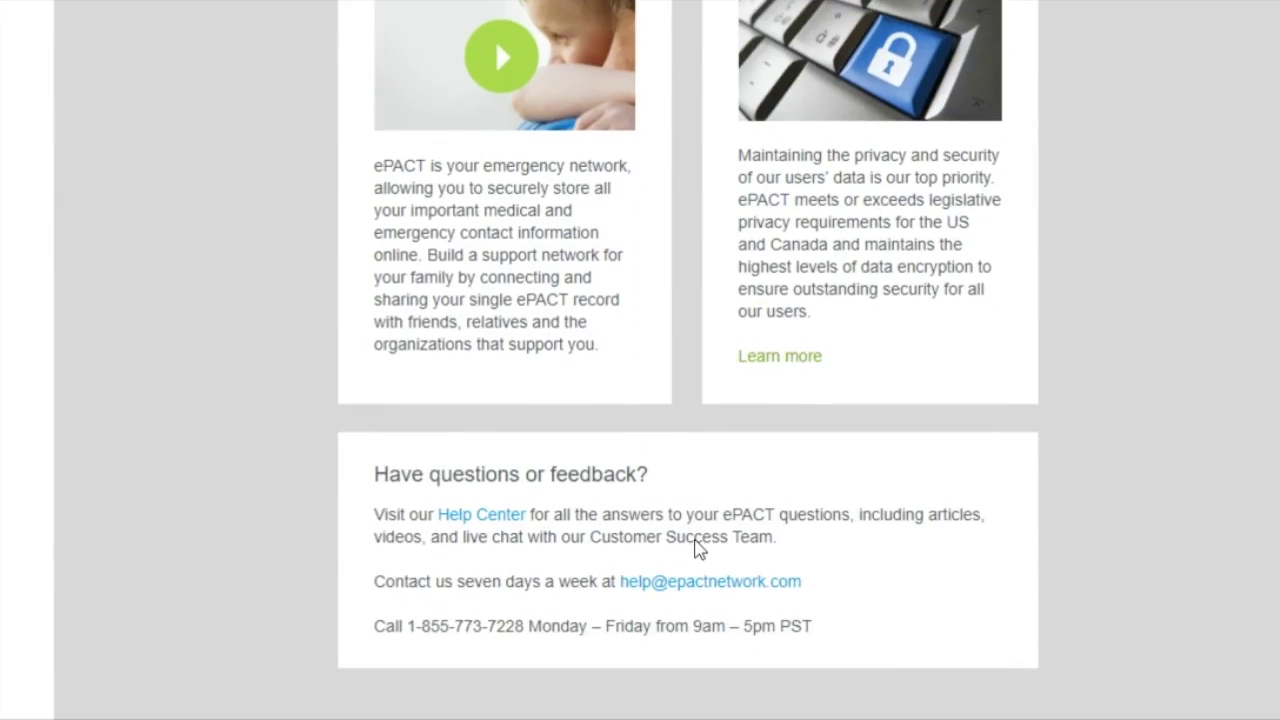
{"action": "scroll", "coordinate": [697, 549], "scroll_direction": "down", "scroll_amount": 1}
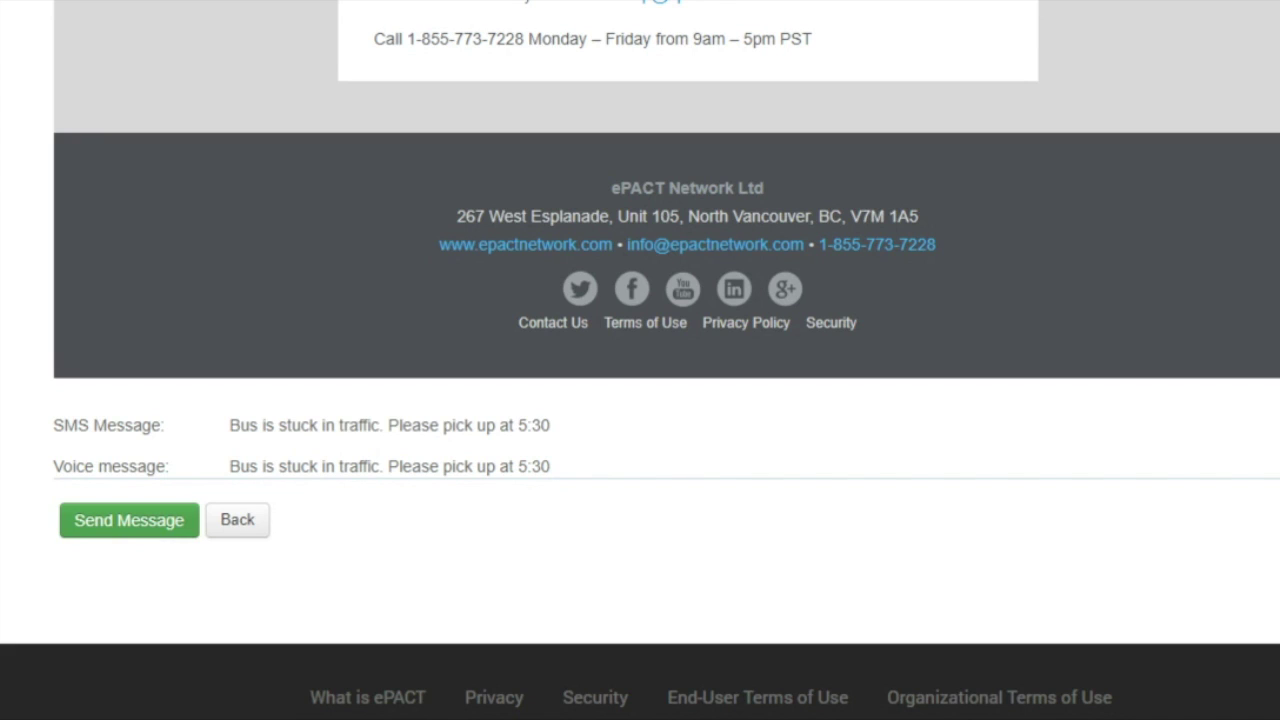
Step: Cancel the general message without sending it and return to the member dashboard
{"action": "left_click", "coordinate": [237, 520]}
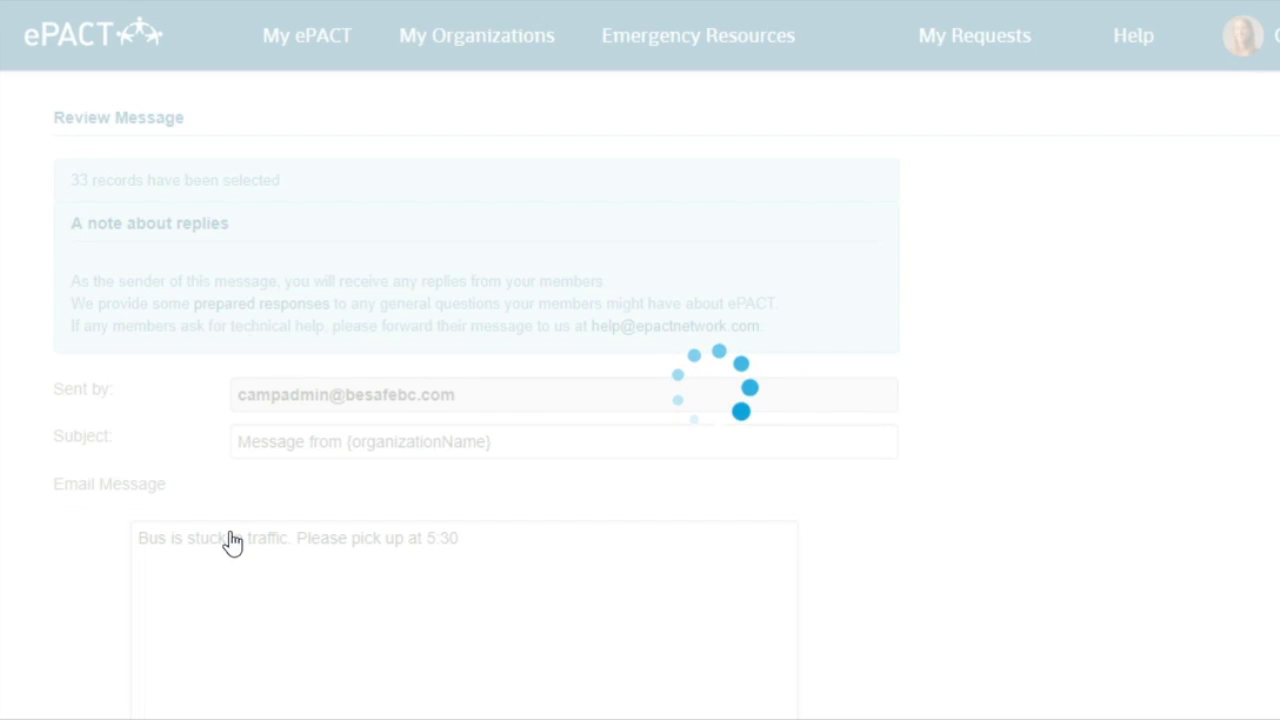
{"action": "scroll", "coordinate": [231, 549], "scroll_direction": "down", "scroll_amount": 12}
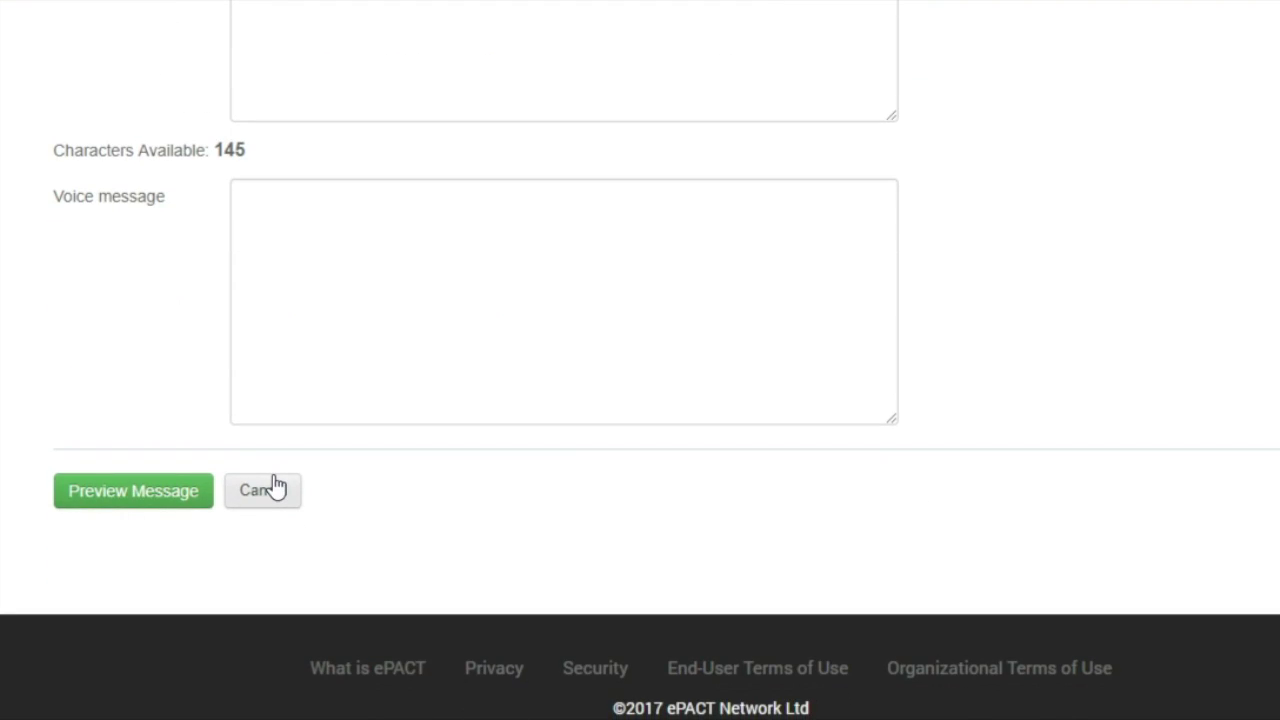
{"action": "left_click", "coordinate": [262, 489]}
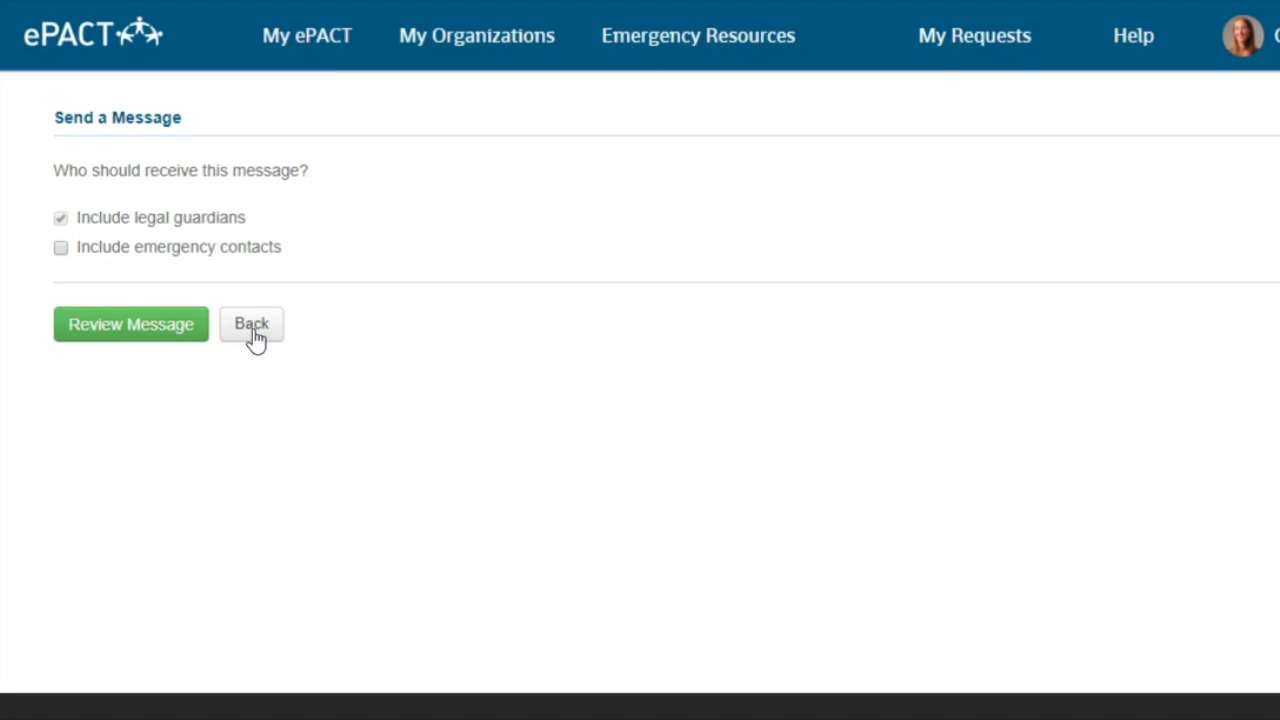
{"action": "left_click", "coordinate": [252, 330]}
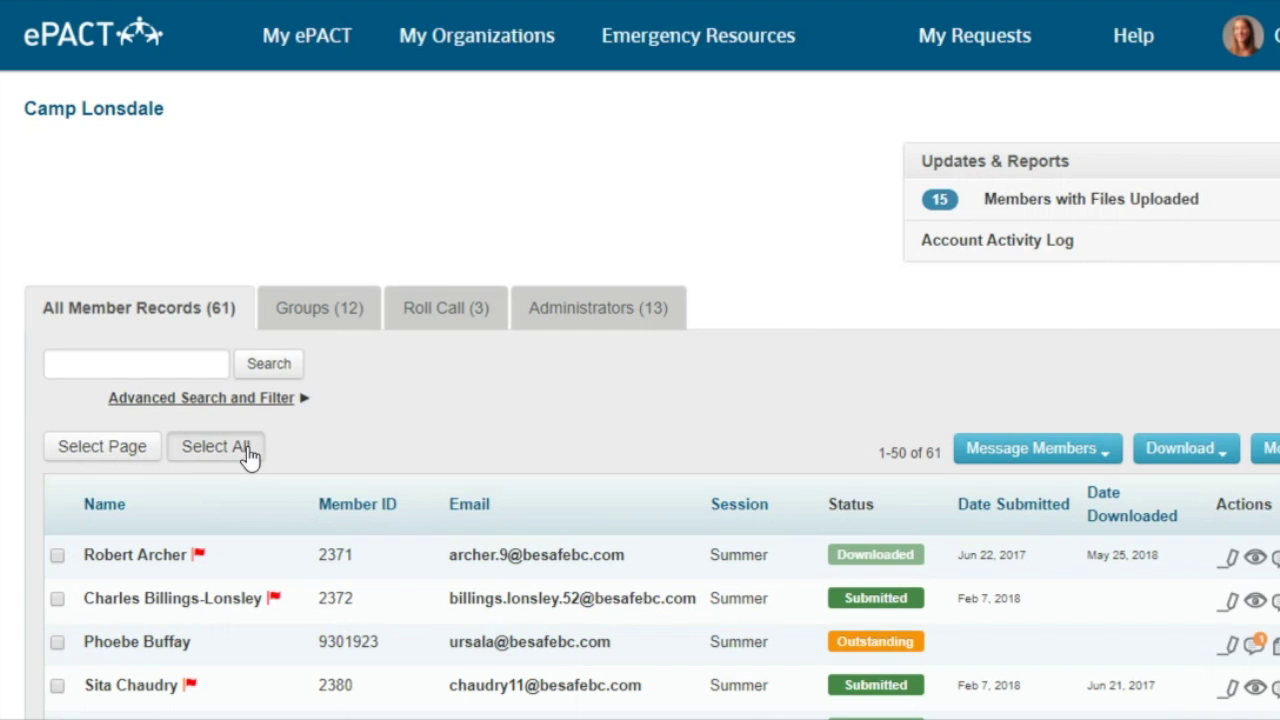
Step: Select all member records and start an emergency message that also includes emergency contacts
{"action": "left_click", "coordinate": [216, 447]}
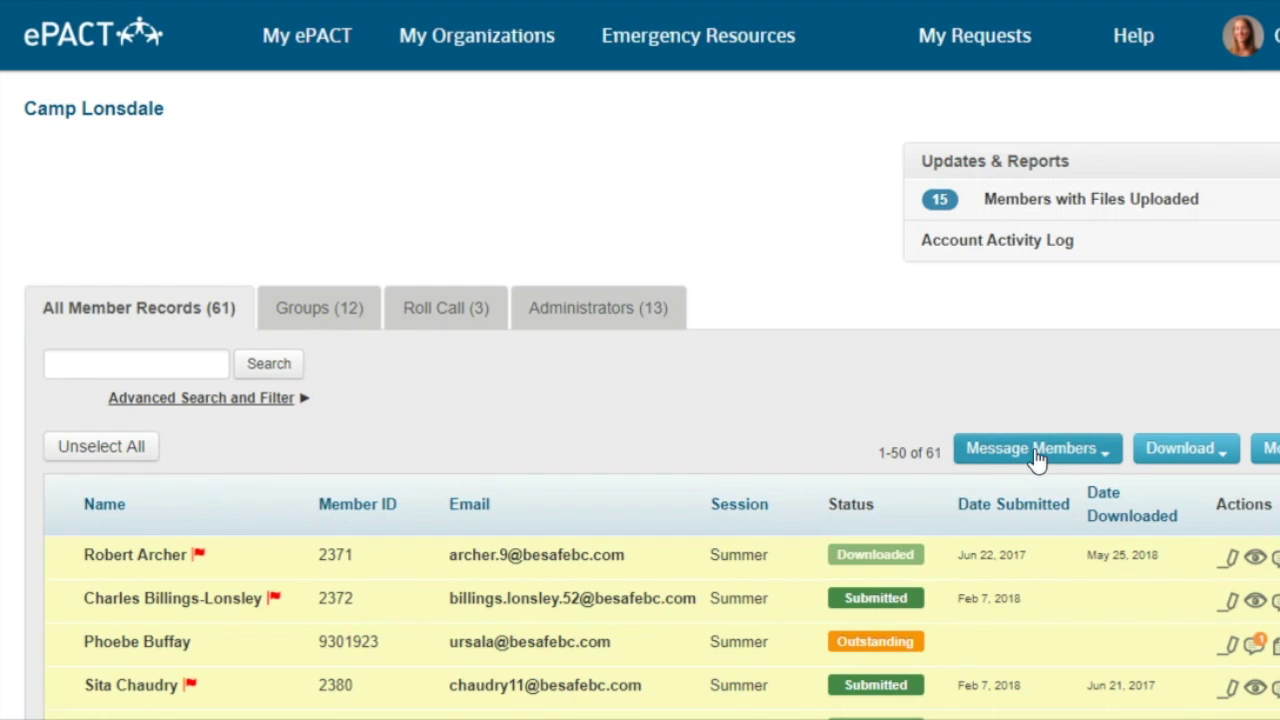
{"action": "left_click", "coordinate": [1036, 450]}
{"action": "left_click", "coordinate": [1030, 596]}
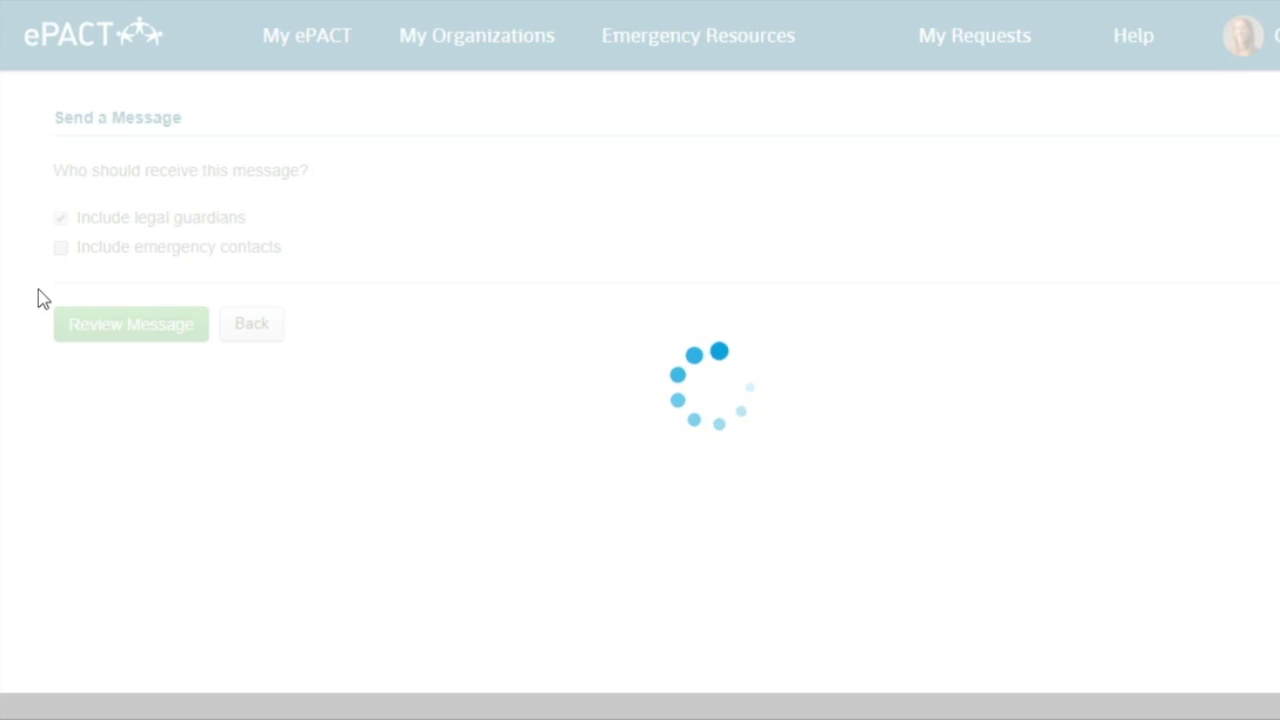
{"action": "left_click", "coordinate": [61, 250]}
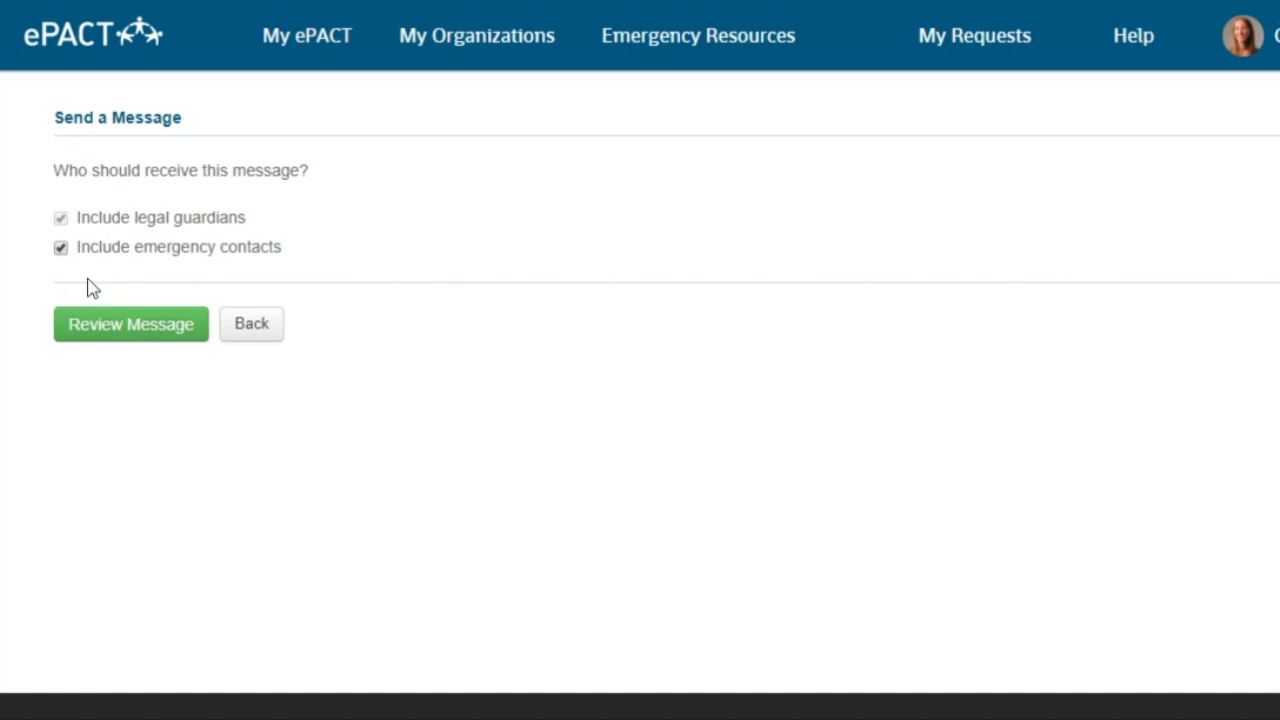
{"action": "left_click", "coordinate": [160, 335]}
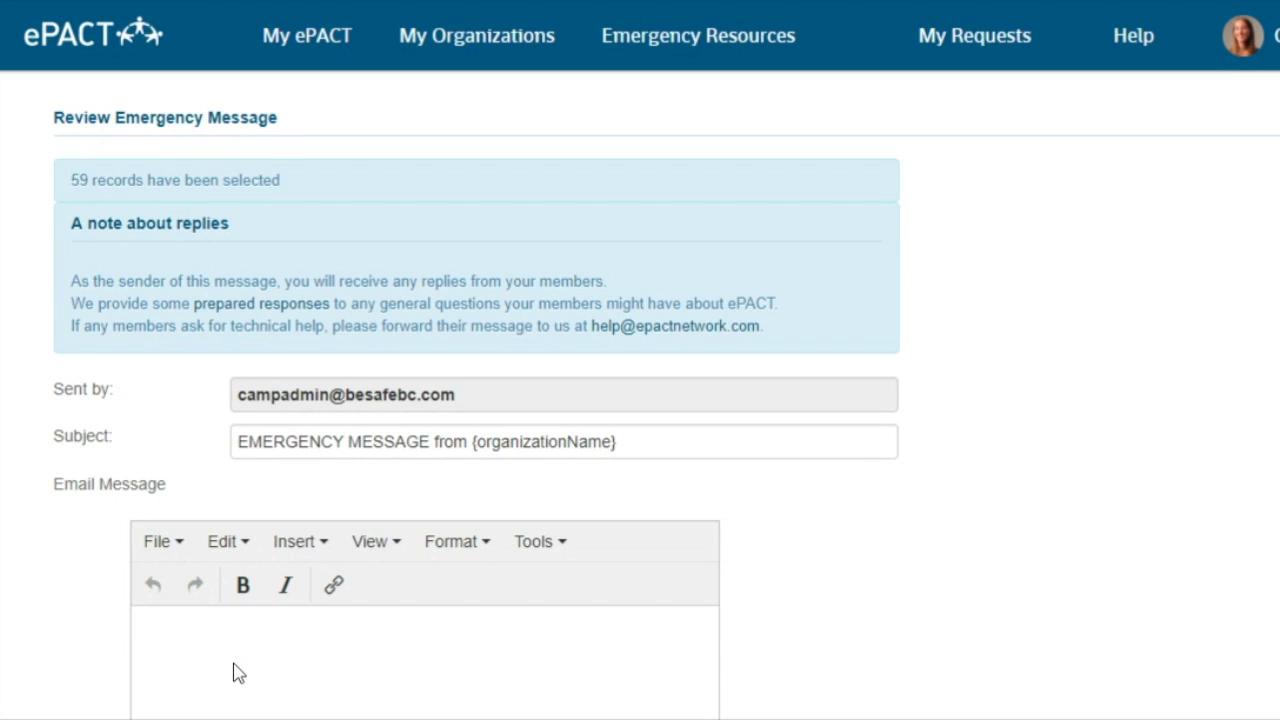
Step: Write "Center is flooded. Please pick up at sports field 1 ASAP." as the emergency message's email text
{"action": "type", "text": "Center is floee"}
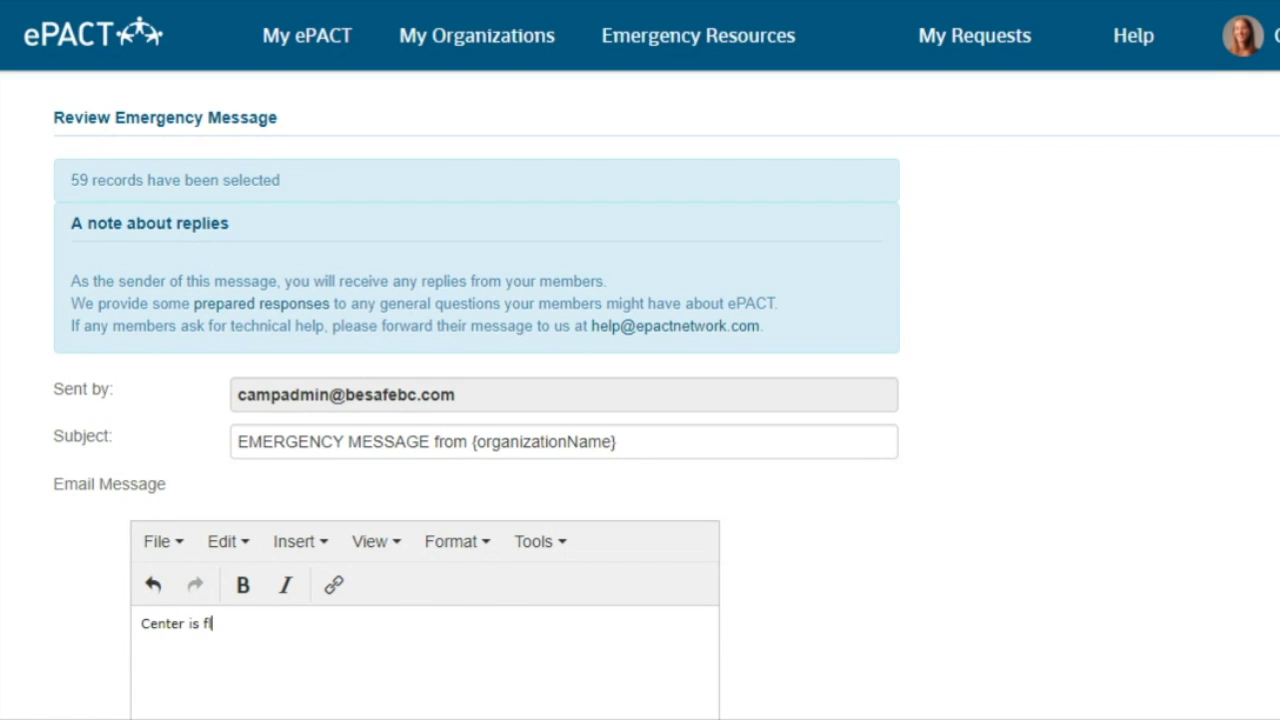
{"action": "key", "text": "BackSpace"}
{"action": "key", "text": "BackSpace"}
{"action": "type", "text": "oded. Please pick "}
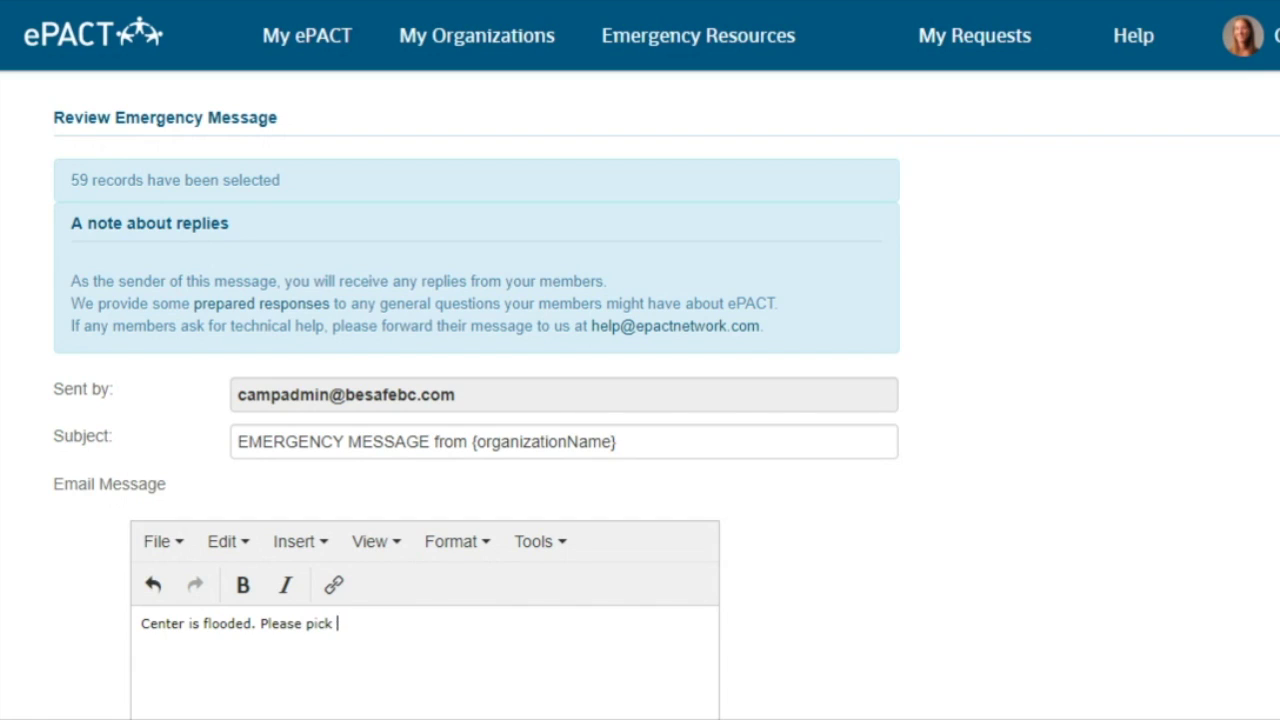
{"action": "type", "text": "up at sports field 1"}
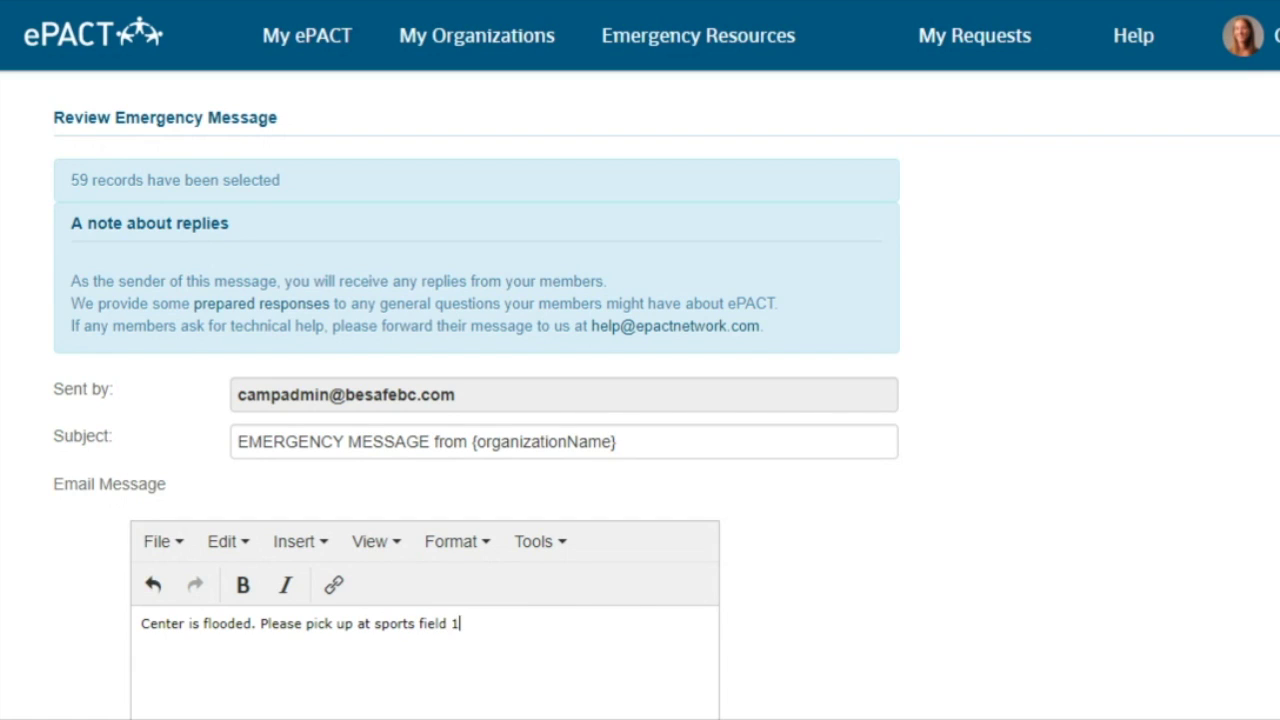
{"action": "type", "text": " ASAP."}
Step: Copy the flooding notice from the email into both the SMS message and the voice message
{"action": "left_click_drag", "start_coordinate": [501, 623], "coordinate": [77, 606]}
{"action": "key", "text": "ctrl+c"}
{"action": "scroll", "coordinate": [357, 625], "scroll_direction": "down", "scroll_amount": 6}
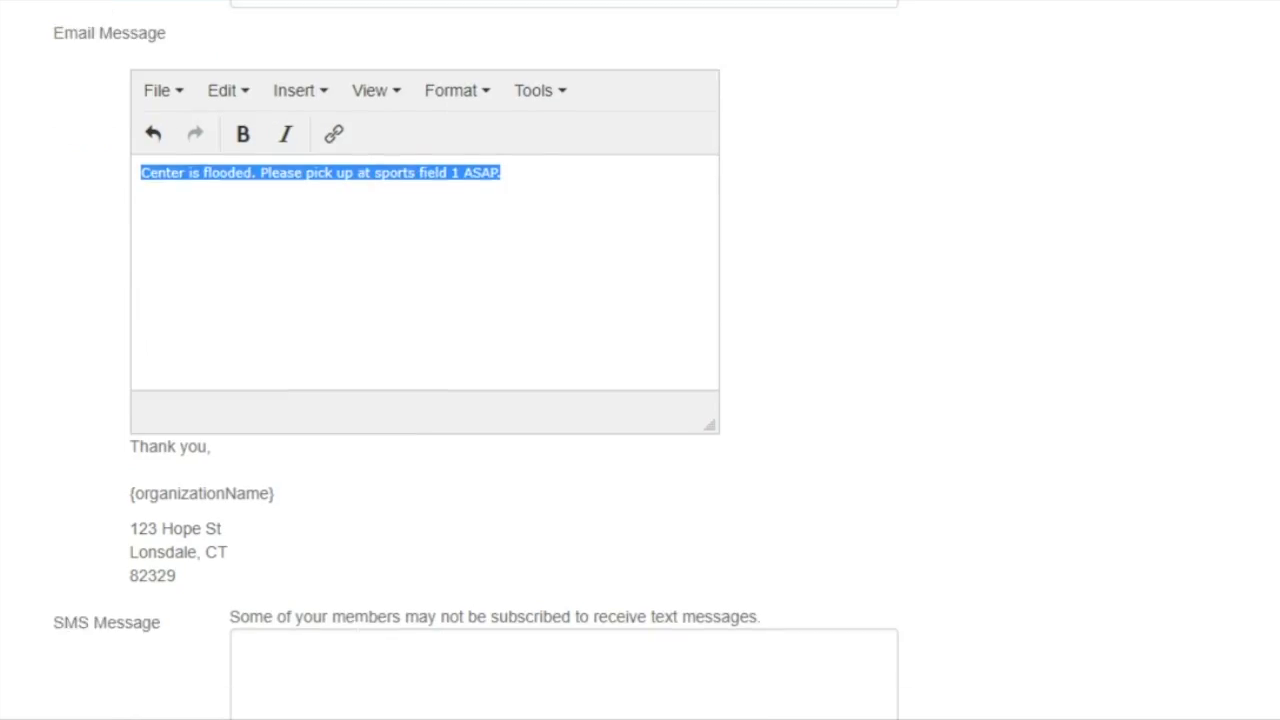
{"action": "left_click", "coordinate": [300, 530]}
{"action": "key", "text": "ctrl+v"}
{"action": "scroll", "coordinate": [357, 625], "scroll_direction": "down", "scroll_amount": 2}
{"action": "scroll", "coordinate": [564, 400], "scroll_direction": "down", "scroll_amount": 2}
{"action": "left_click", "coordinate": [238, 343]}
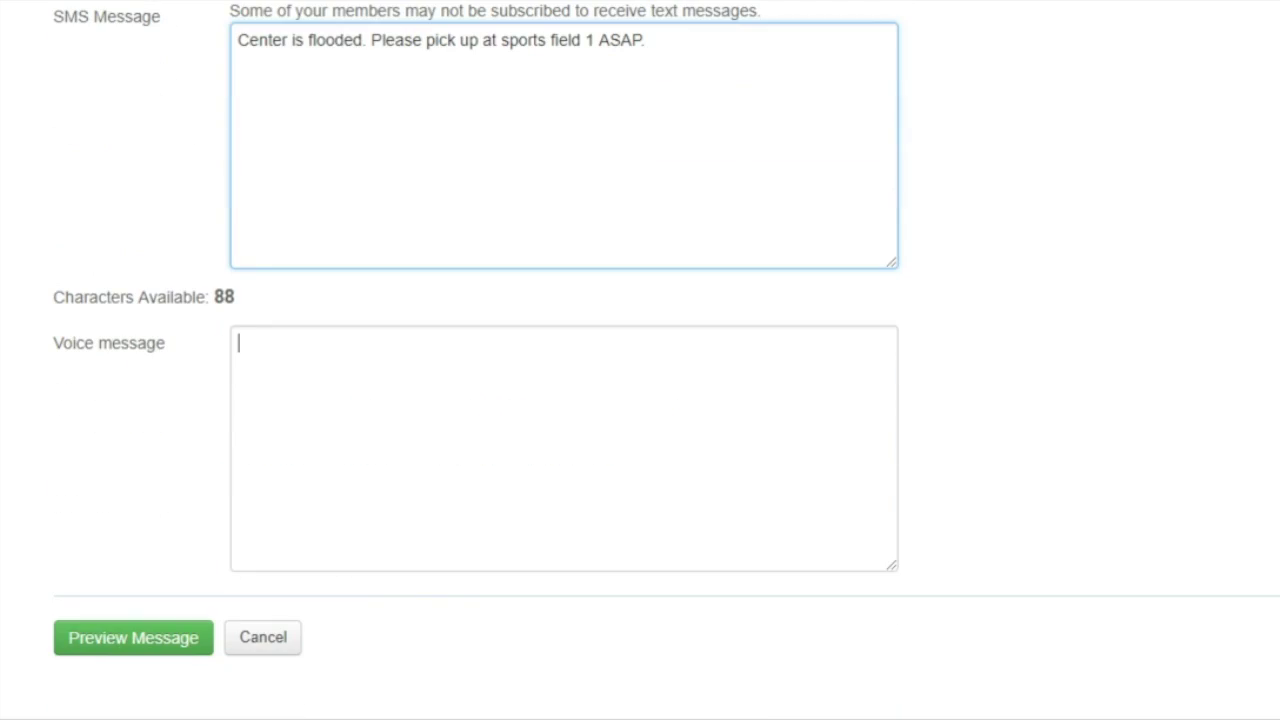
{"action": "key", "text": "ctrl+v"}
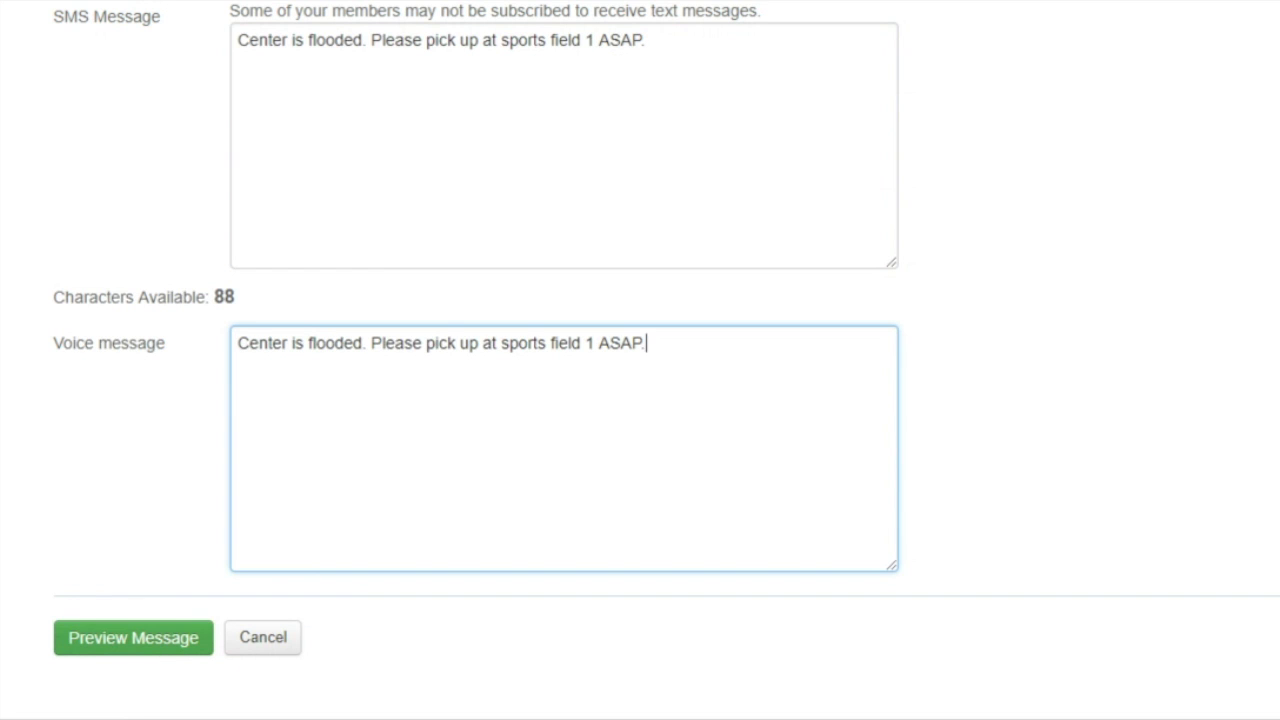
Step: Preview the emergency message, read through its email, SMS and voice versions, and go back to editing without sending
{"action": "left_click", "coordinate": [170, 647]}
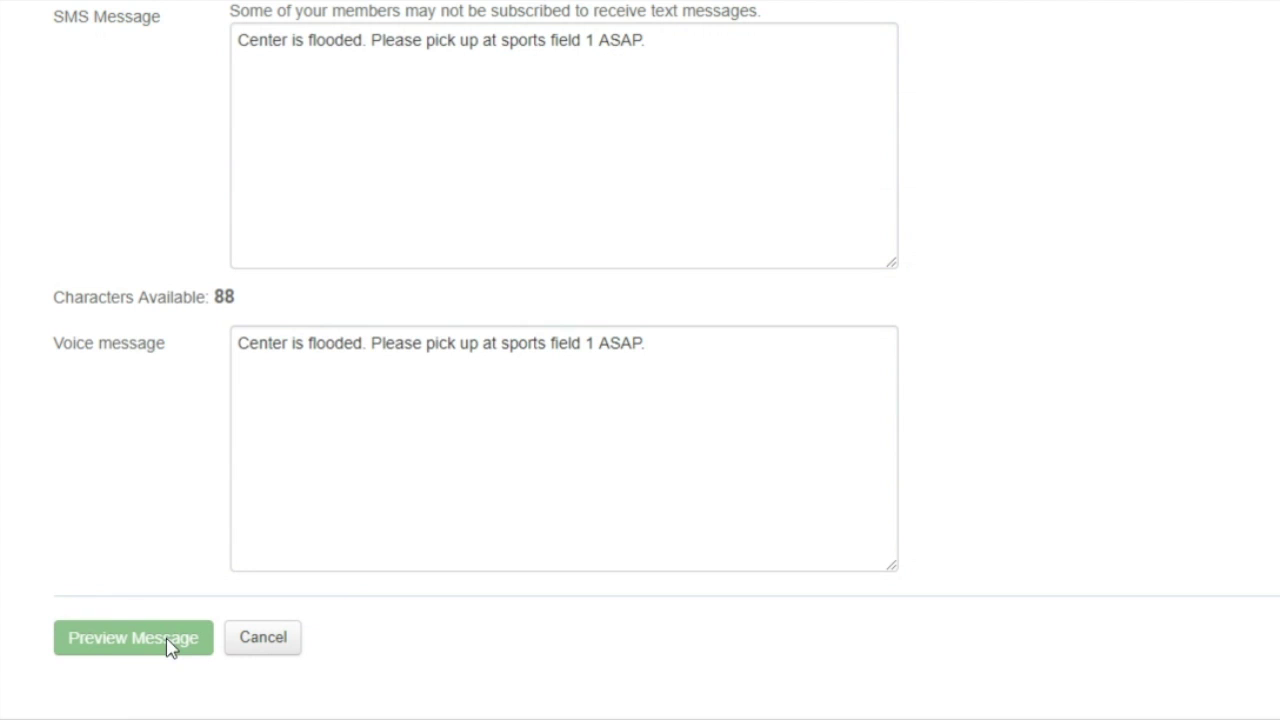
{"action": "scroll", "coordinate": [183, 641], "scroll_direction": "down", "scroll_amount": 2}
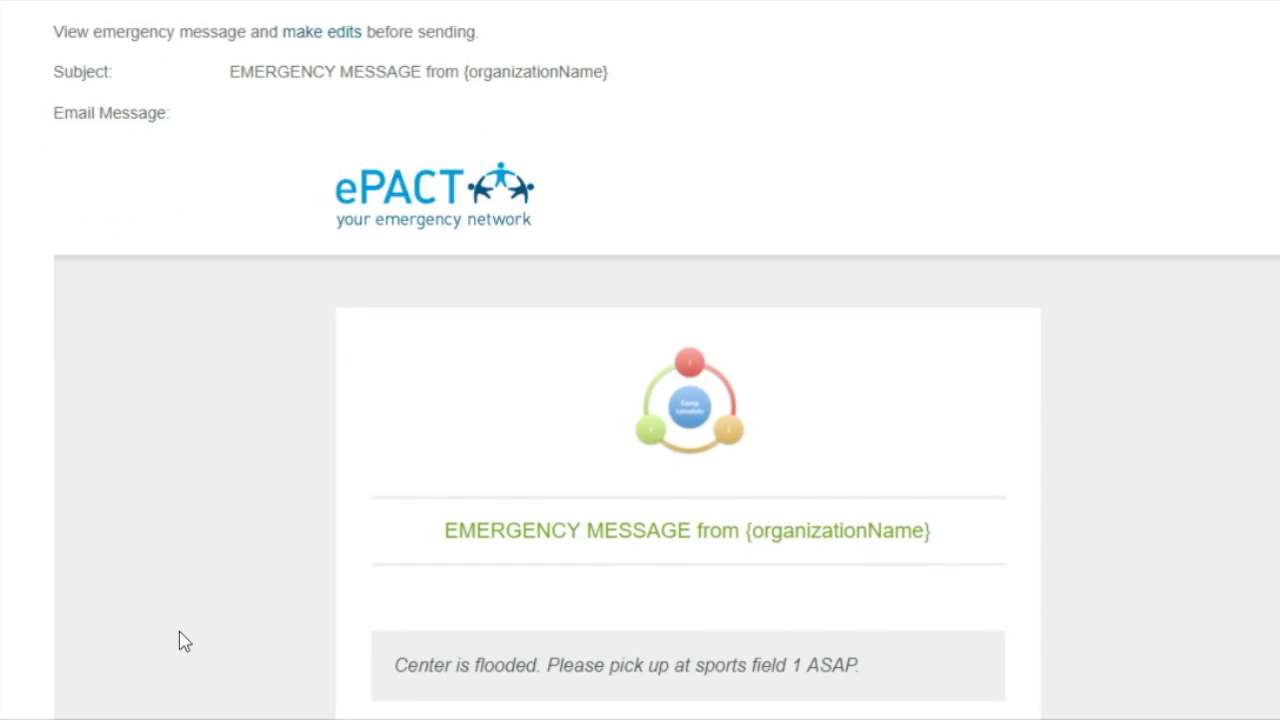
{"action": "scroll", "coordinate": [183, 641], "scroll_direction": "down", "scroll_amount": 3}
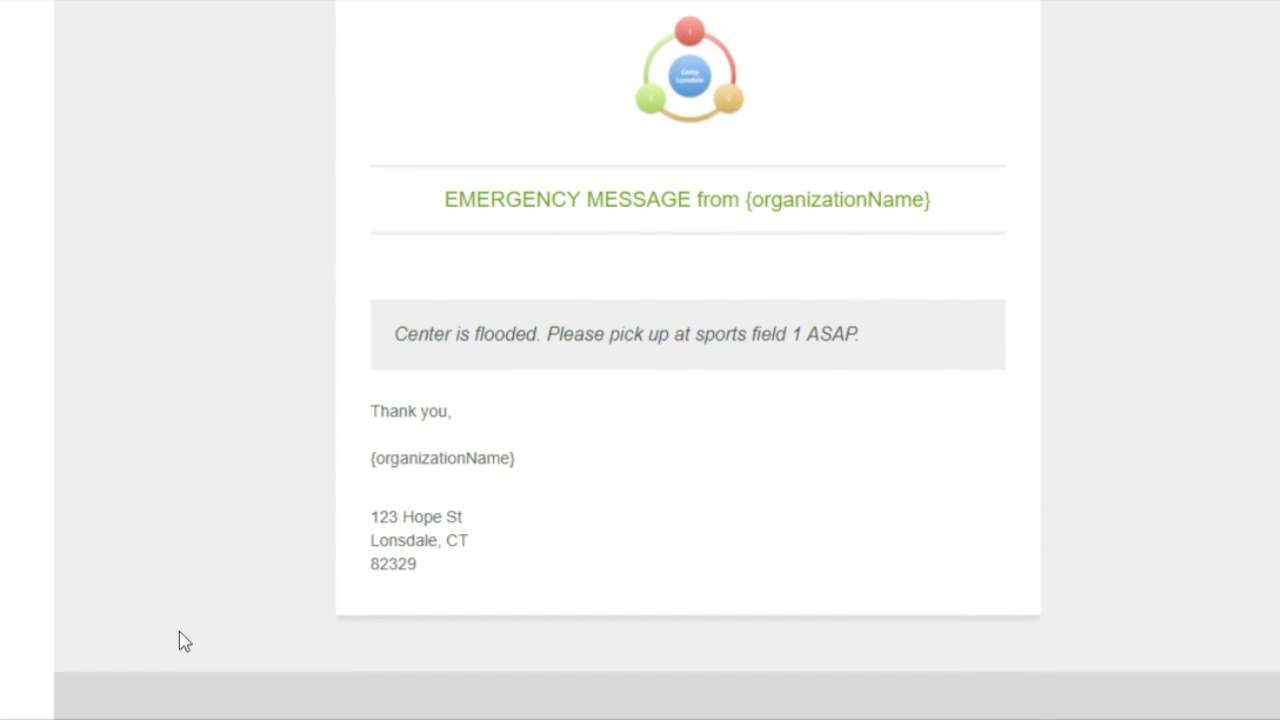
{"action": "scroll", "coordinate": [181, 638], "scroll_direction": "down", "scroll_amount": 12}
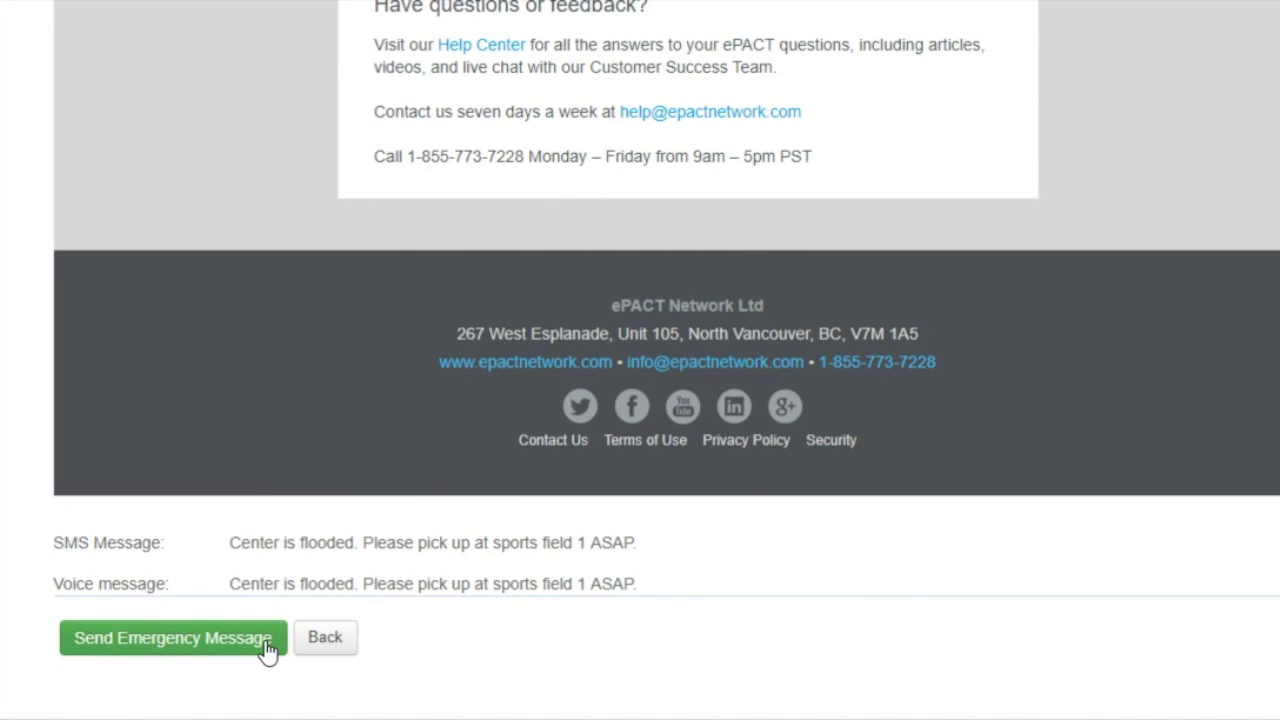
{"action": "left_click", "coordinate": [314, 643]}
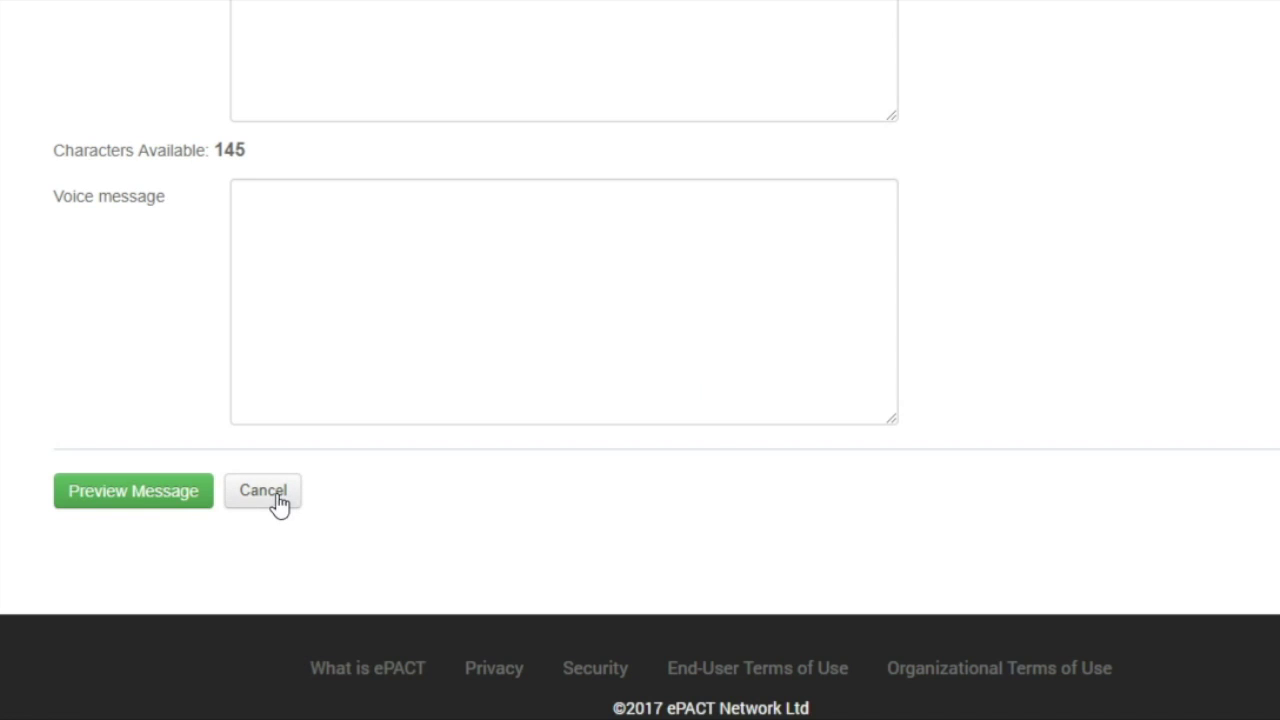
Step: Cancel the unsent emergency message and return to the Camp Lonsdale member records
{"action": "left_click", "coordinate": [277, 497]}
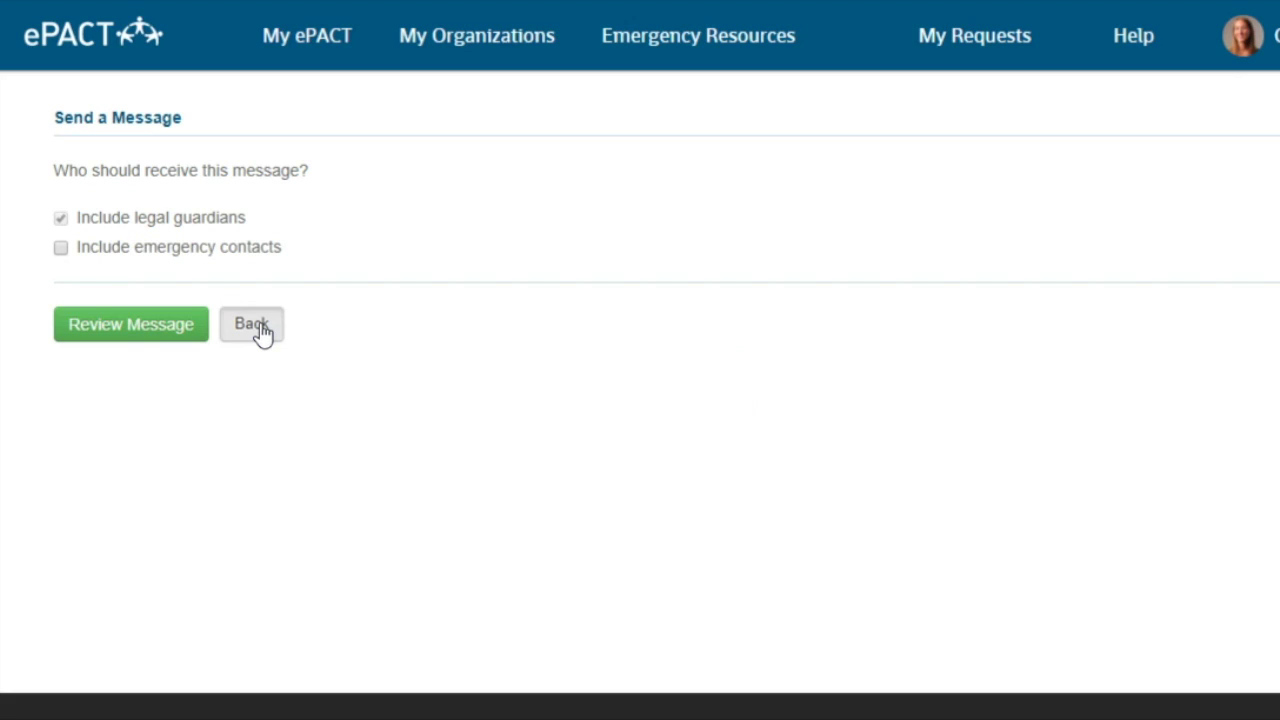
{"action": "left_click", "coordinate": [262, 334]}
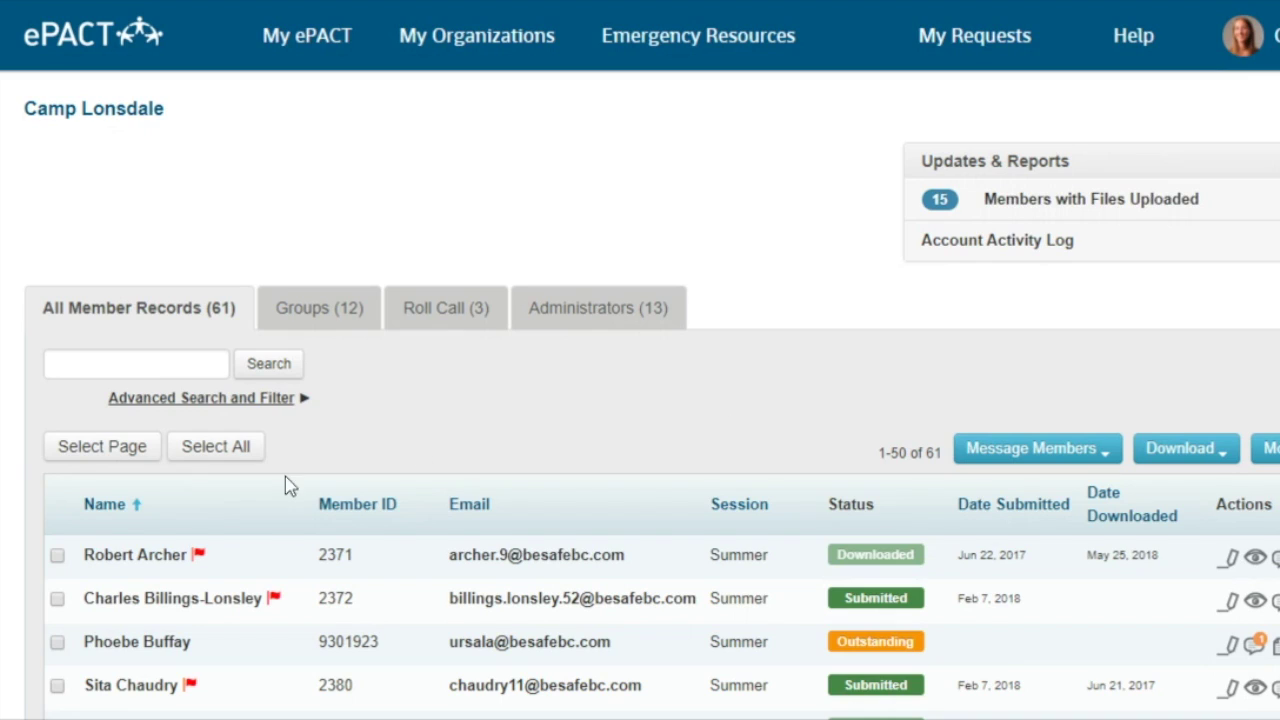
Step: Select the first member record and review the download options and additional actions available for it
{"action": "left_click", "coordinate": [57, 555]}
{"action": "left_click", "coordinate": [1199, 462]}
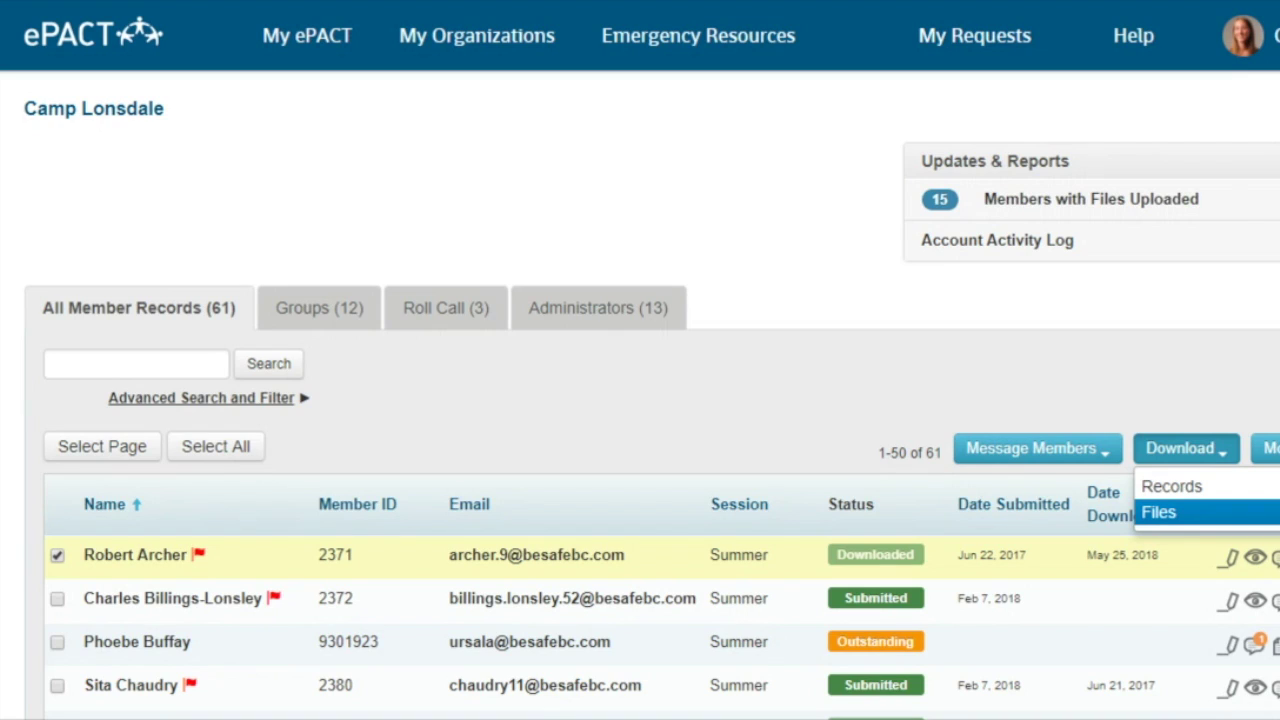
{"action": "left_click", "coordinate": [1086, 377]}
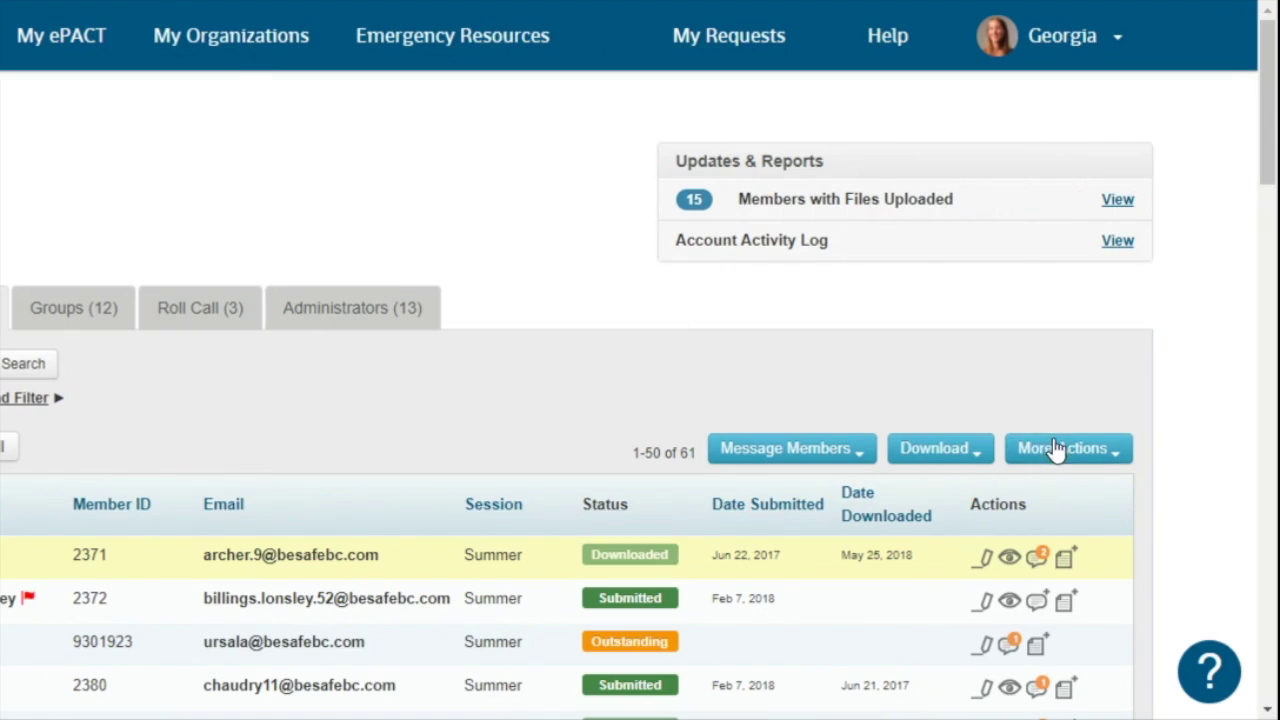
{"action": "left_click", "coordinate": [1066, 450]}
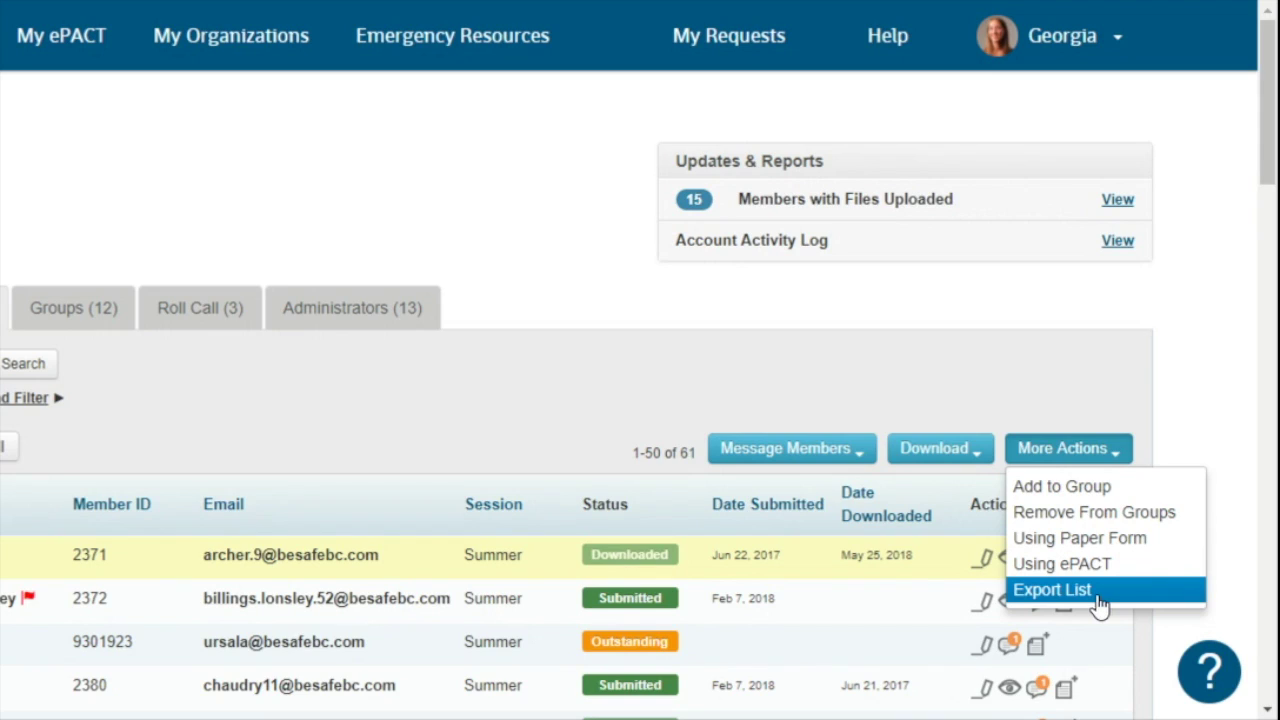
{"action": "left_click", "coordinate": [628, 402]}
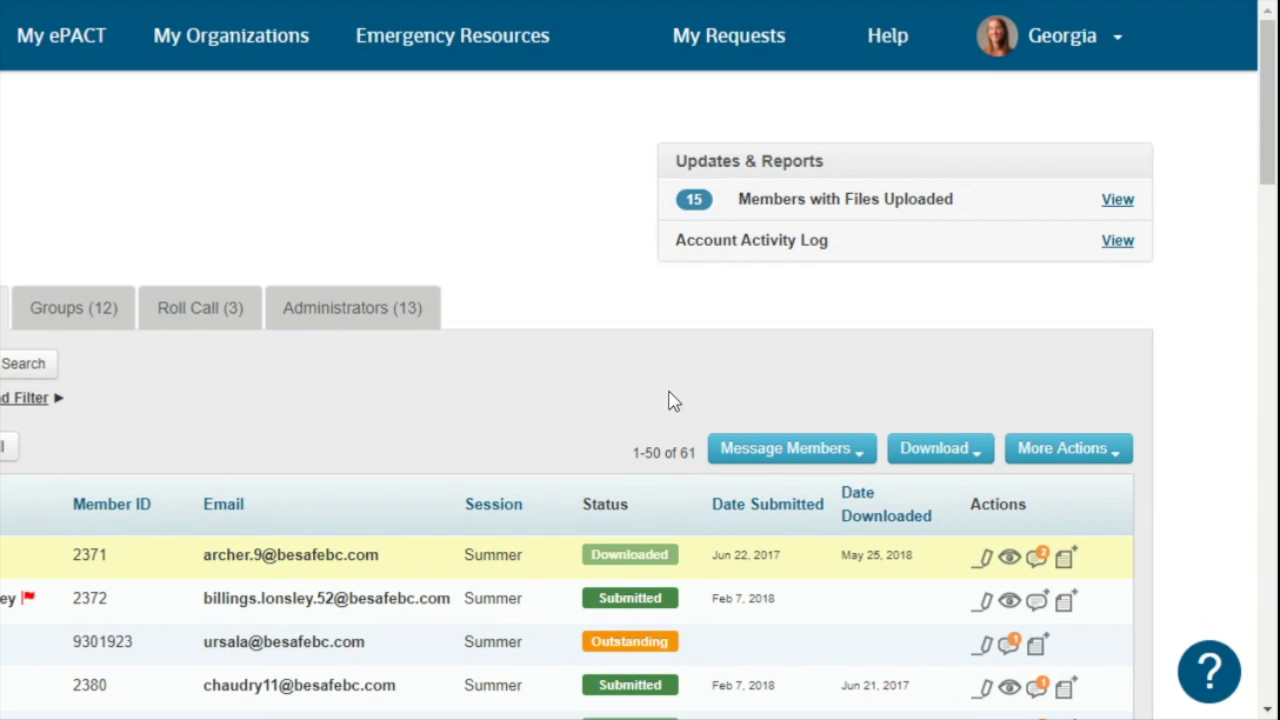
Step: Open the Field Trip group from Camp Lonsdale's groups and look over its member records
{"action": "left_click", "coordinate": [95, 325]}
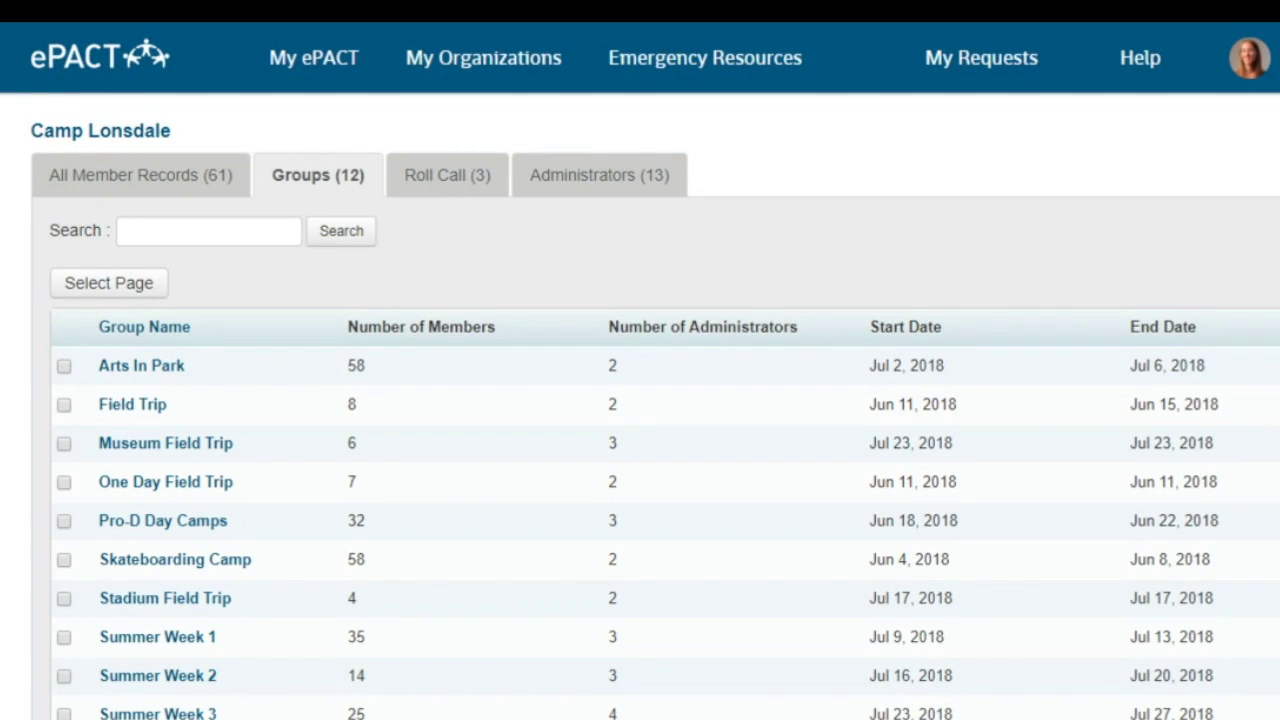
{"action": "left_click", "coordinate": [148, 410]}
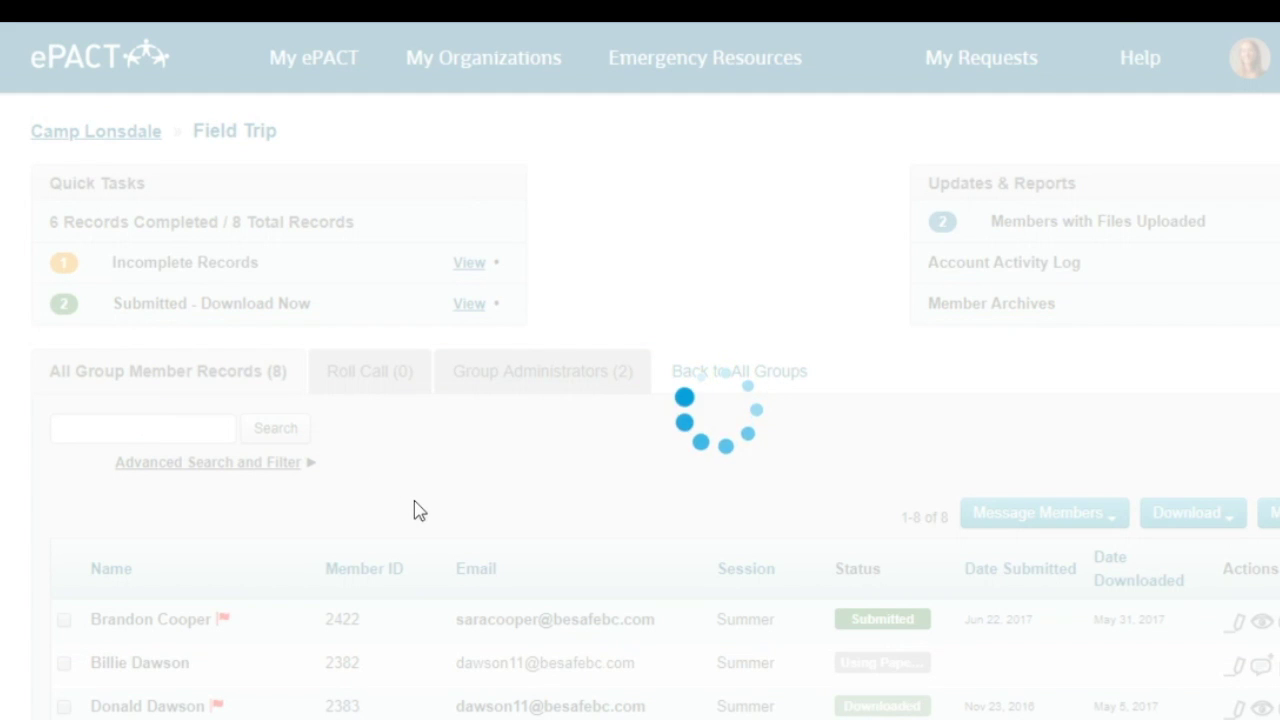
{"action": "scroll", "coordinate": [414, 509], "scroll_direction": "down", "scroll_amount": 3}
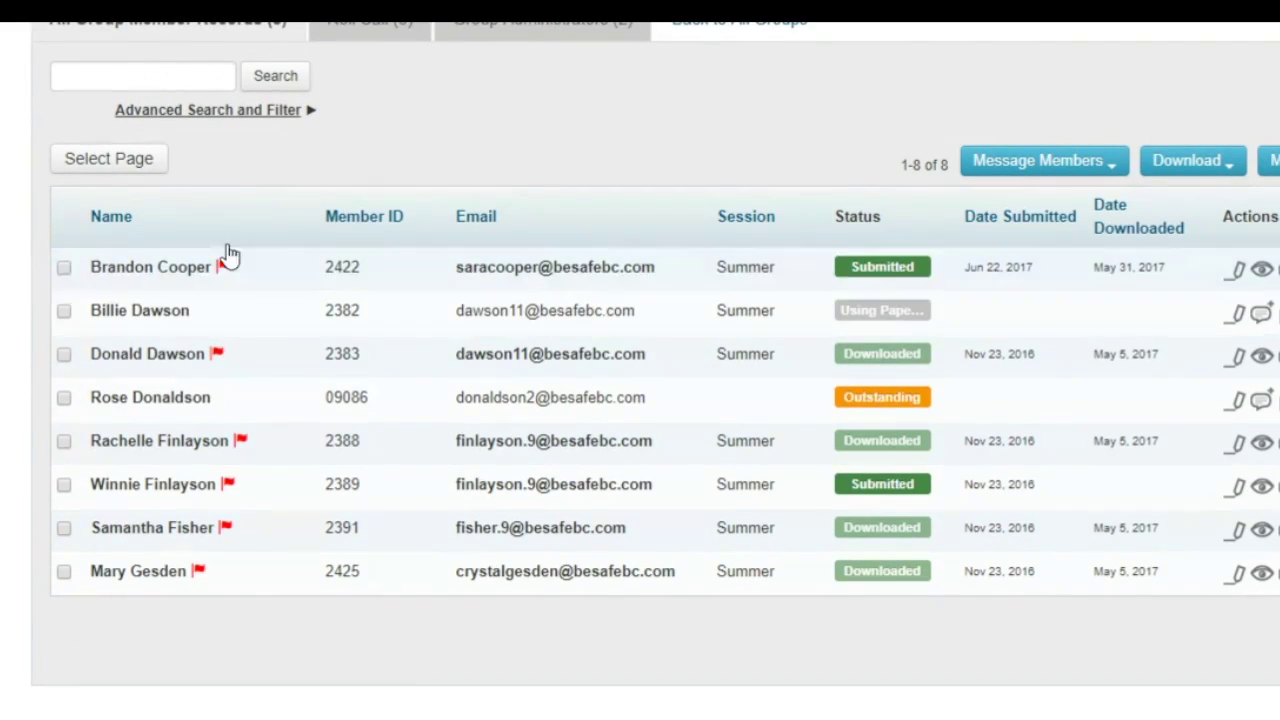
{"action": "scroll", "coordinate": [200, 255], "scroll_direction": "up", "scroll_amount": 2}
Step: Open the ePACT Help Center and search it for "edit email for my member"
{"action": "left_click", "coordinate": [562, 260]}
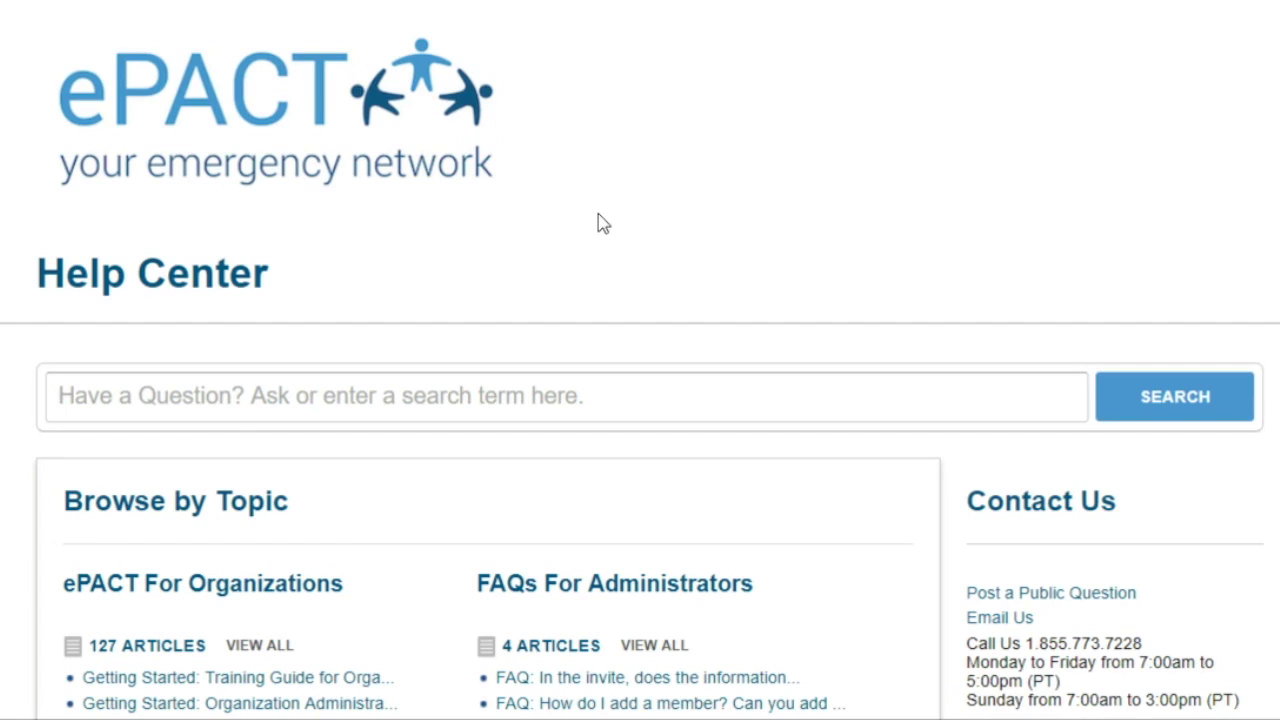
{"action": "scroll", "coordinate": [560, 315], "scroll_direction": "down", "scroll_amount": 1}
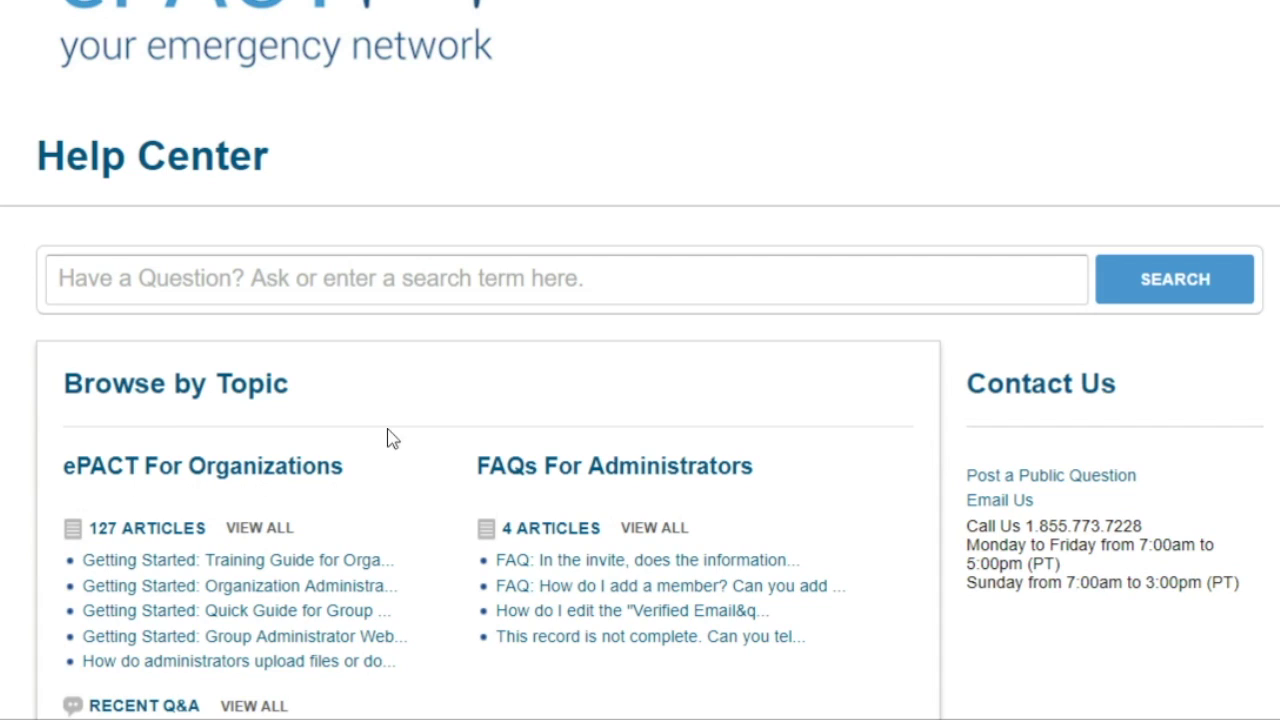
{"action": "left_click", "coordinate": [548, 278]}
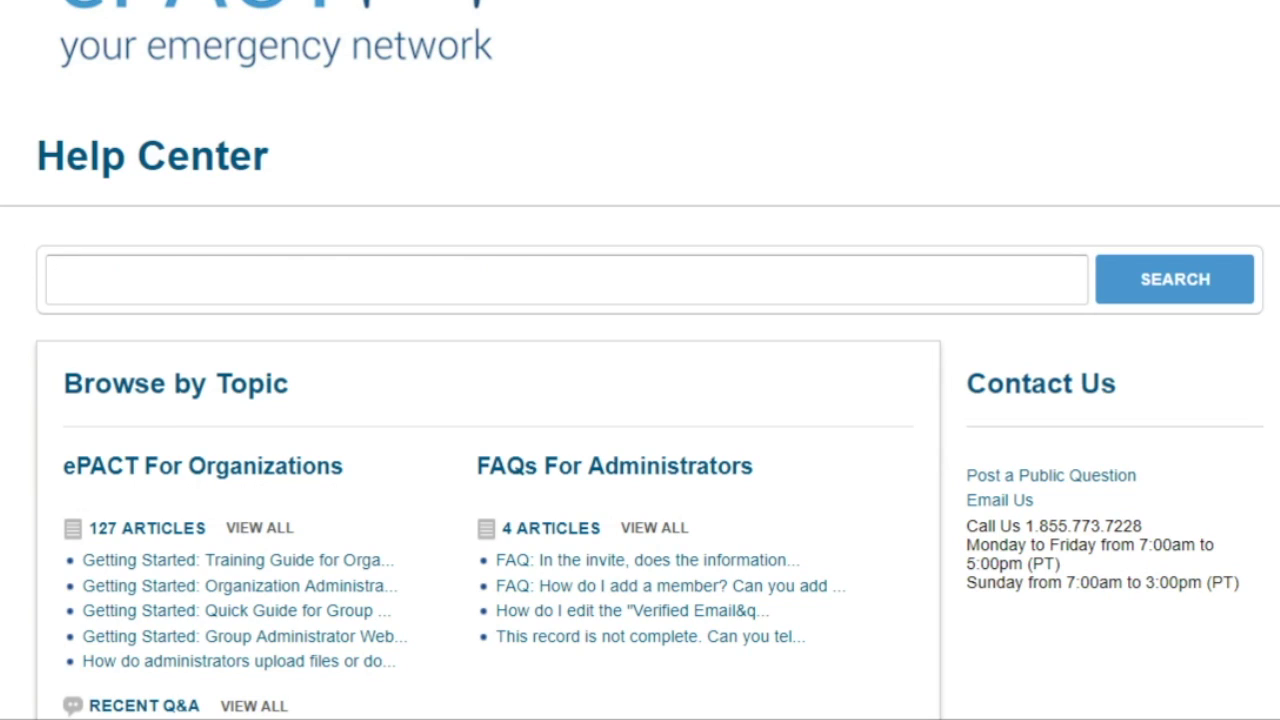
{"action": "type", "text": "edit email"}
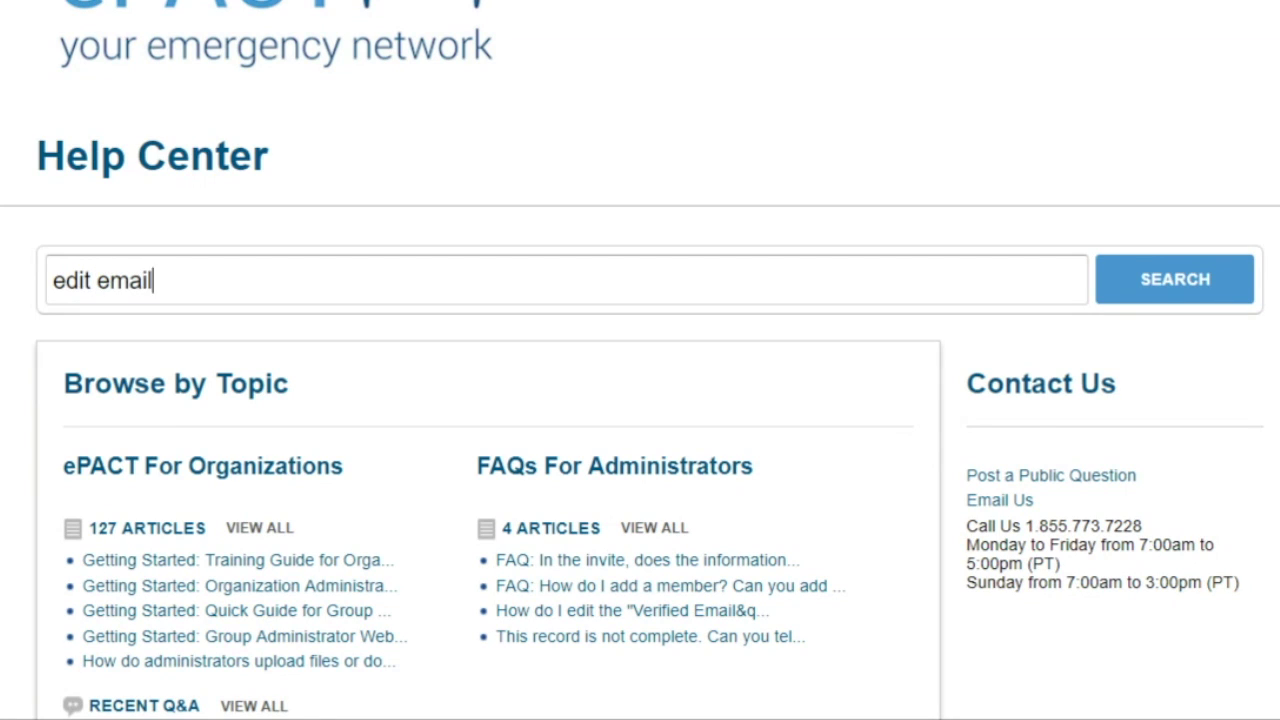
{"action": "type", "text": " for my member"}
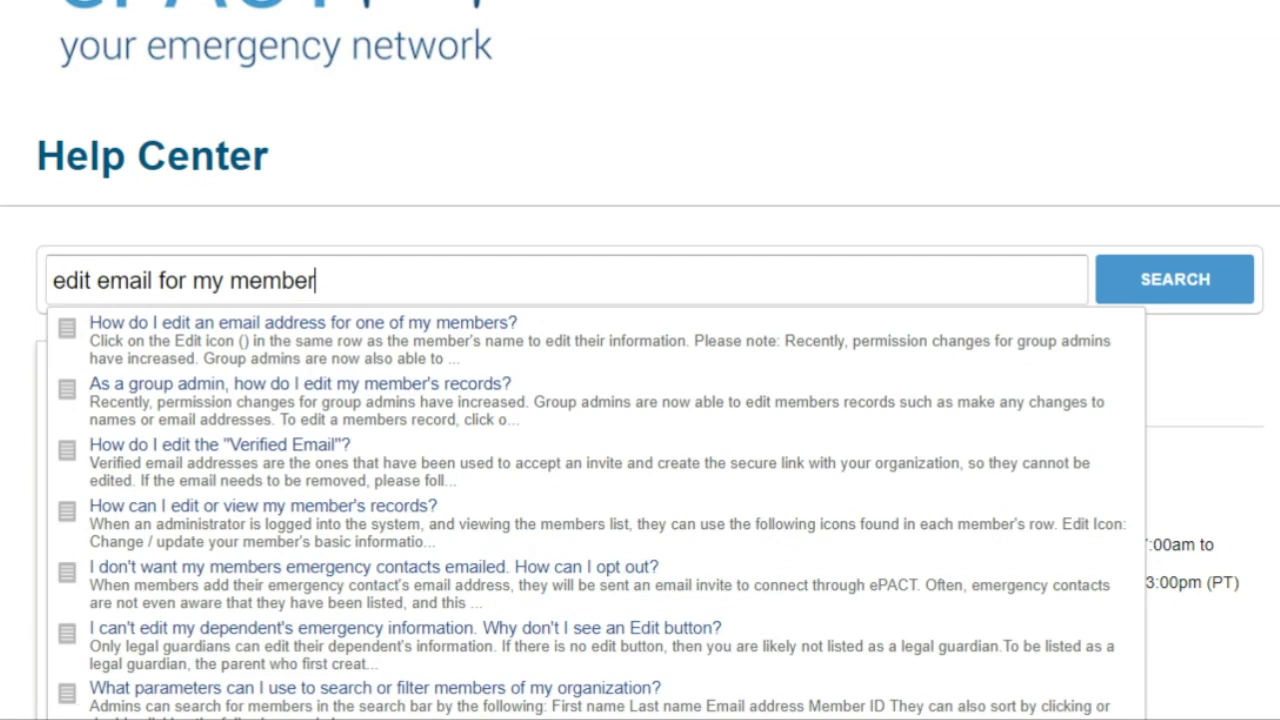
{"action": "key", "text": "Return"}
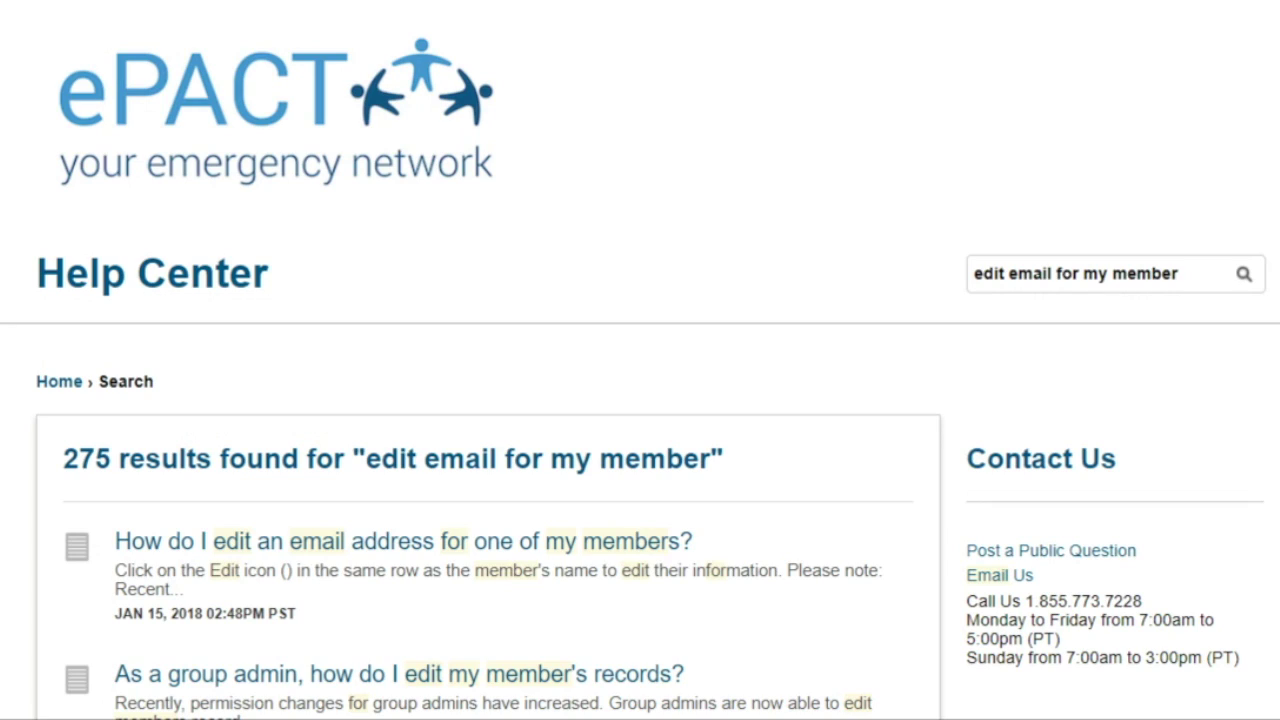
Step: Open the article "How do I edit an email address for one of my members?" and read through its instructions
{"action": "left_click", "coordinate": [636, 545]}
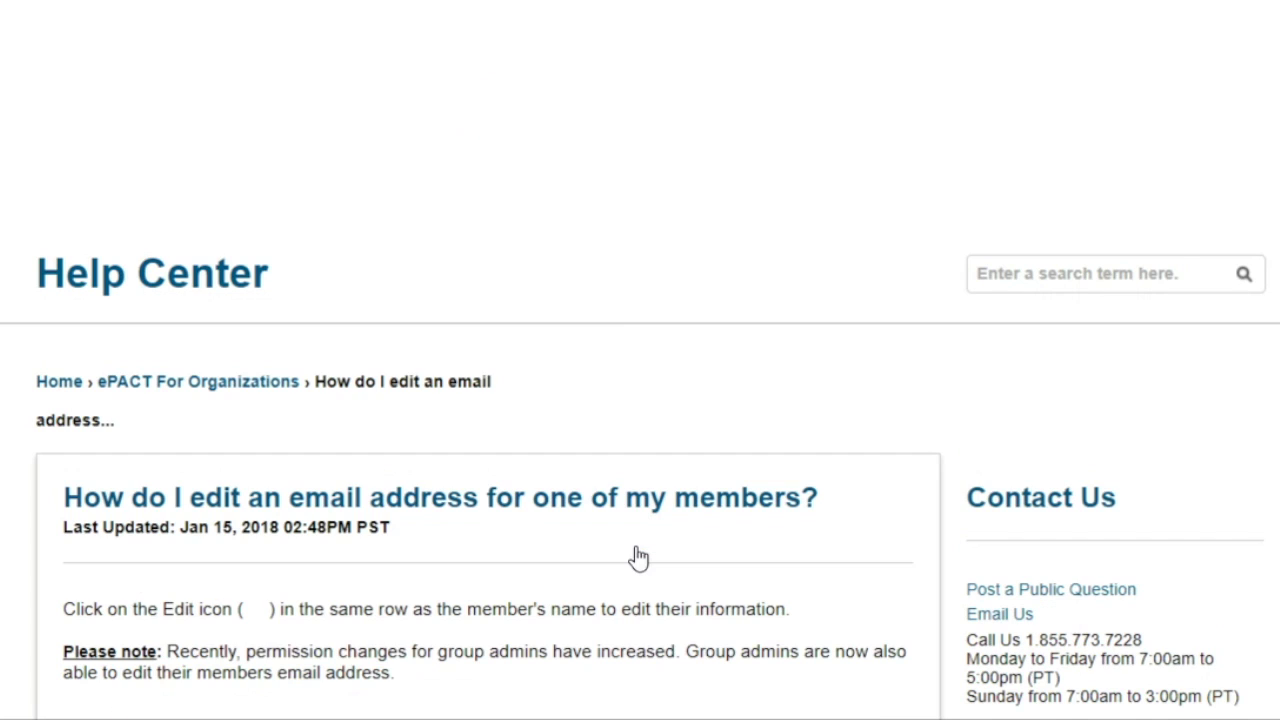
{"action": "scroll", "coordinate": [638, 557], "scroll_direction": "down", "scroll_amount": 6}
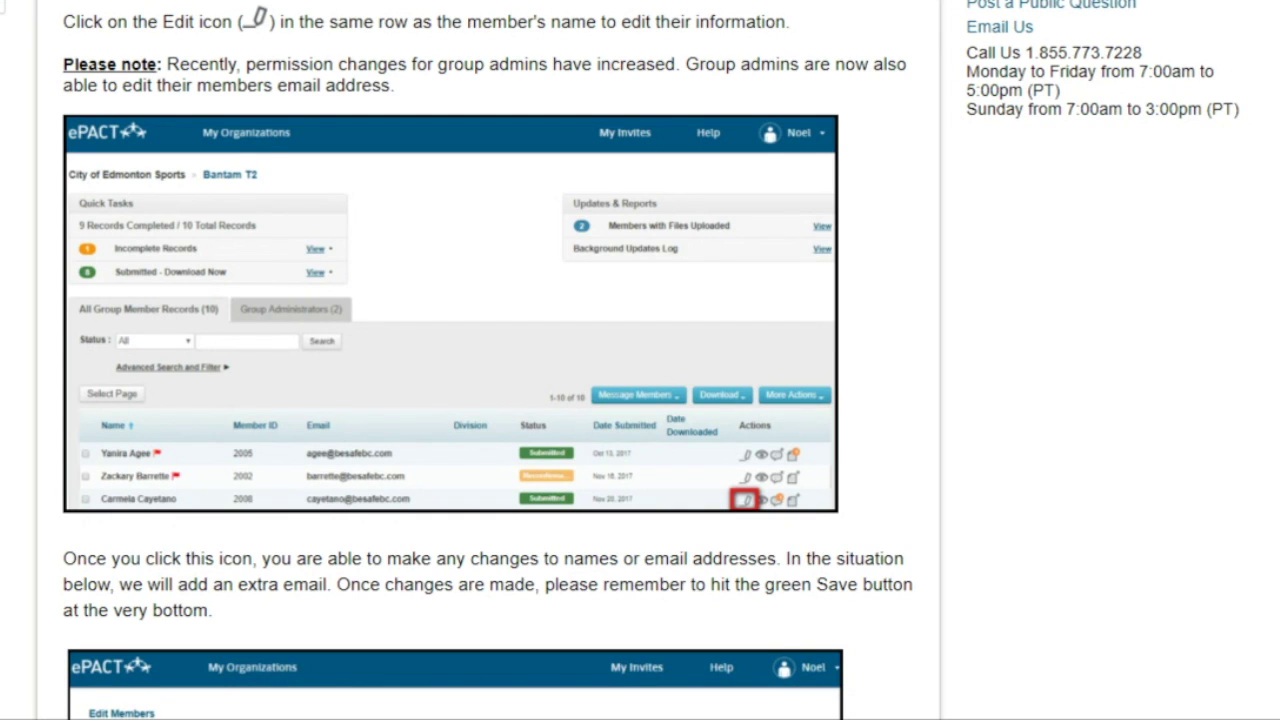
{"action": "scroll", "coordinate": [640, 360], "scroll_direction": "up", "scroll_amount": 6}
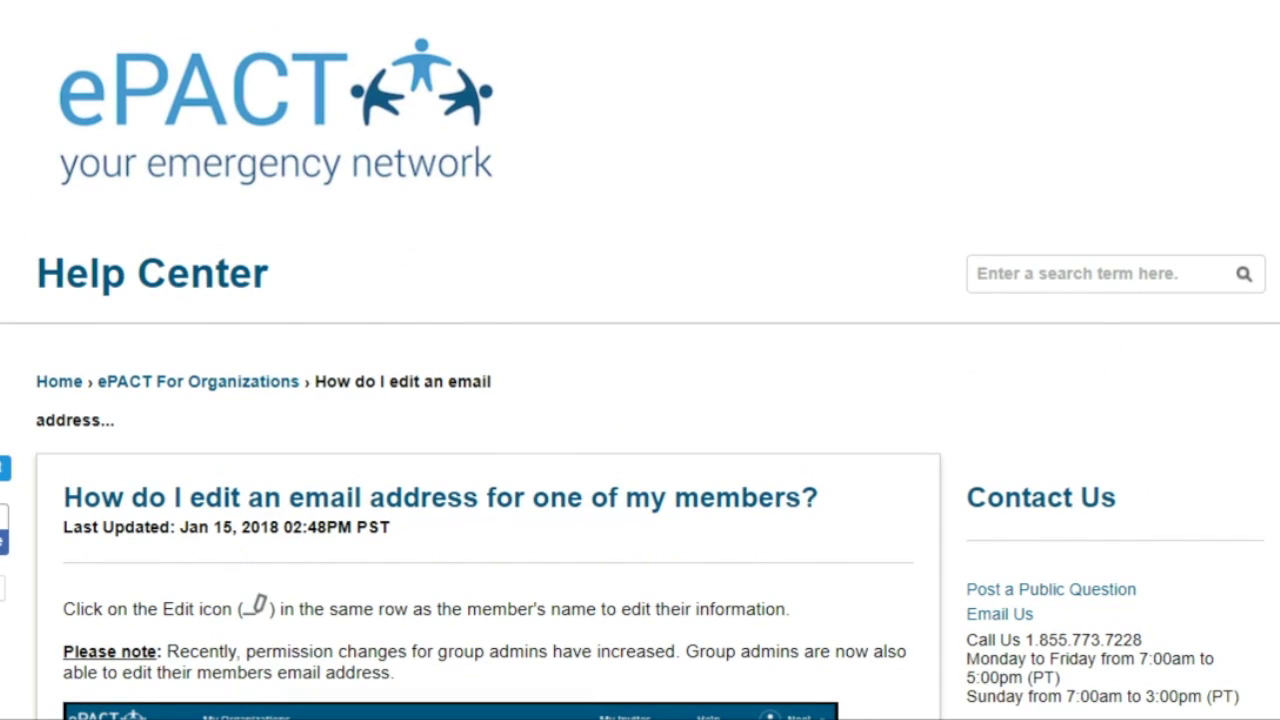
{"action": "left_click", "coordinate": [976, 273]}
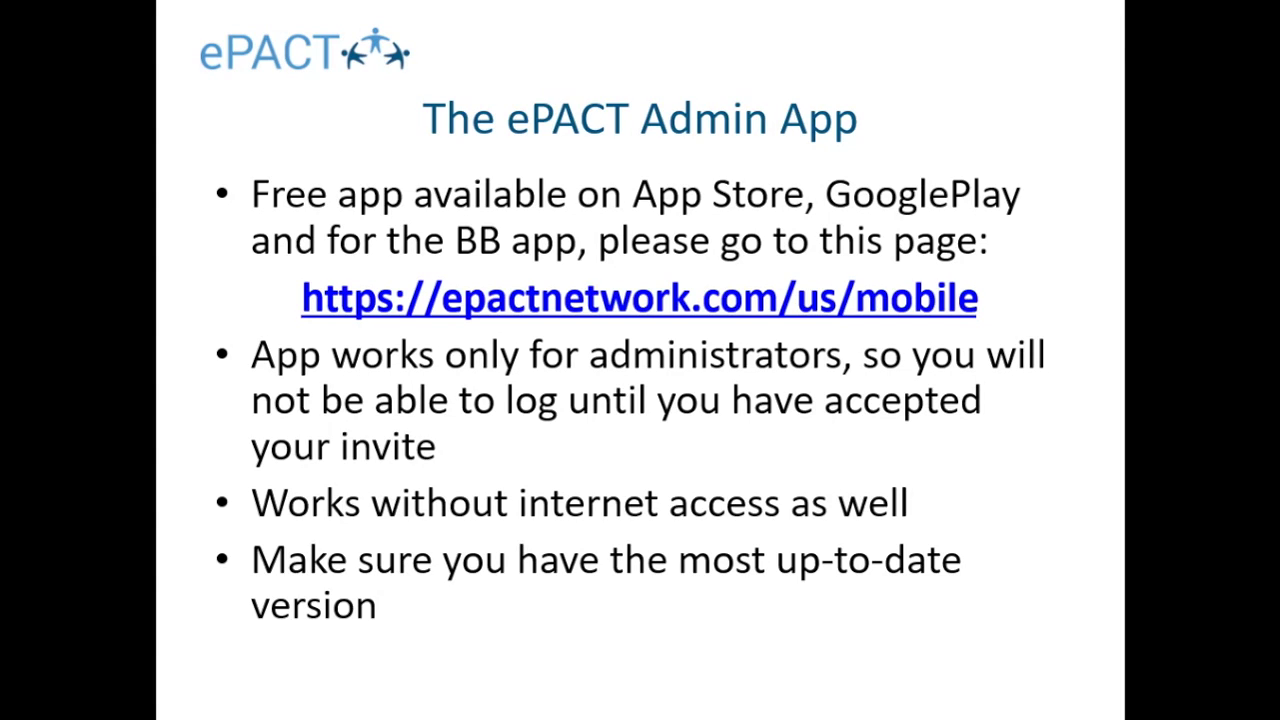
{"action": "key", "text": "Right"}
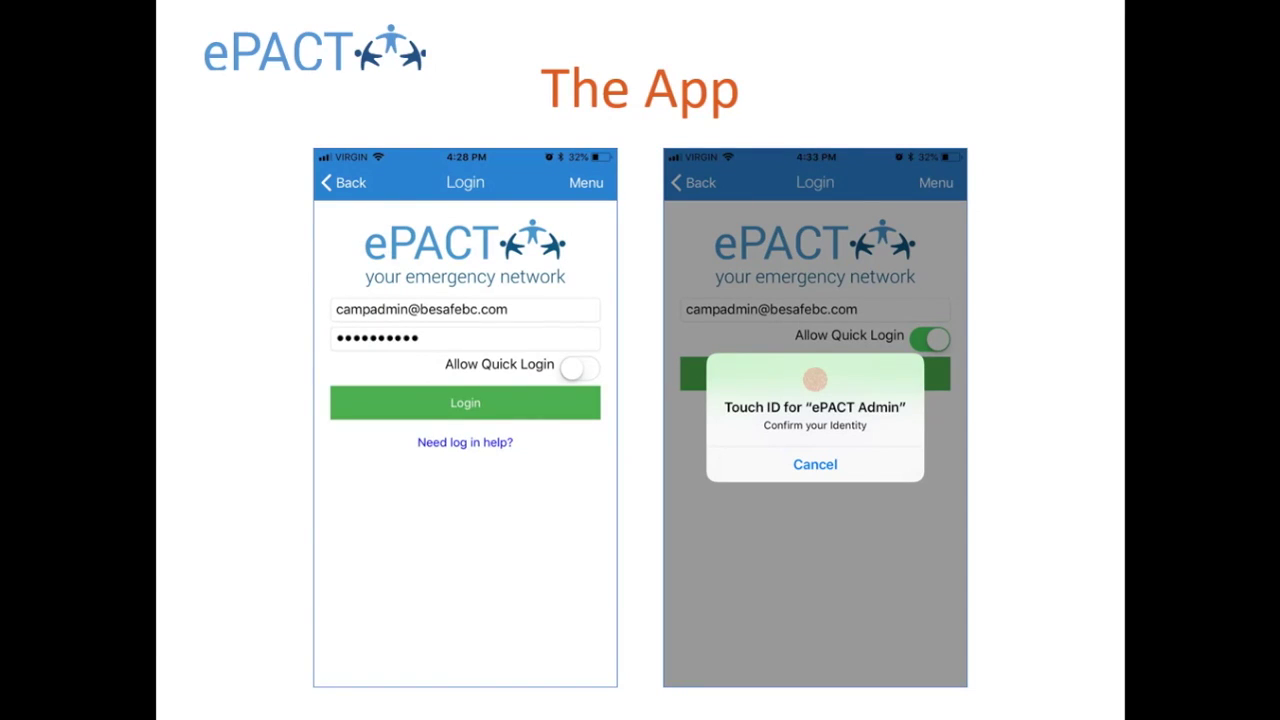
{"action": "key", "text": "Right"}
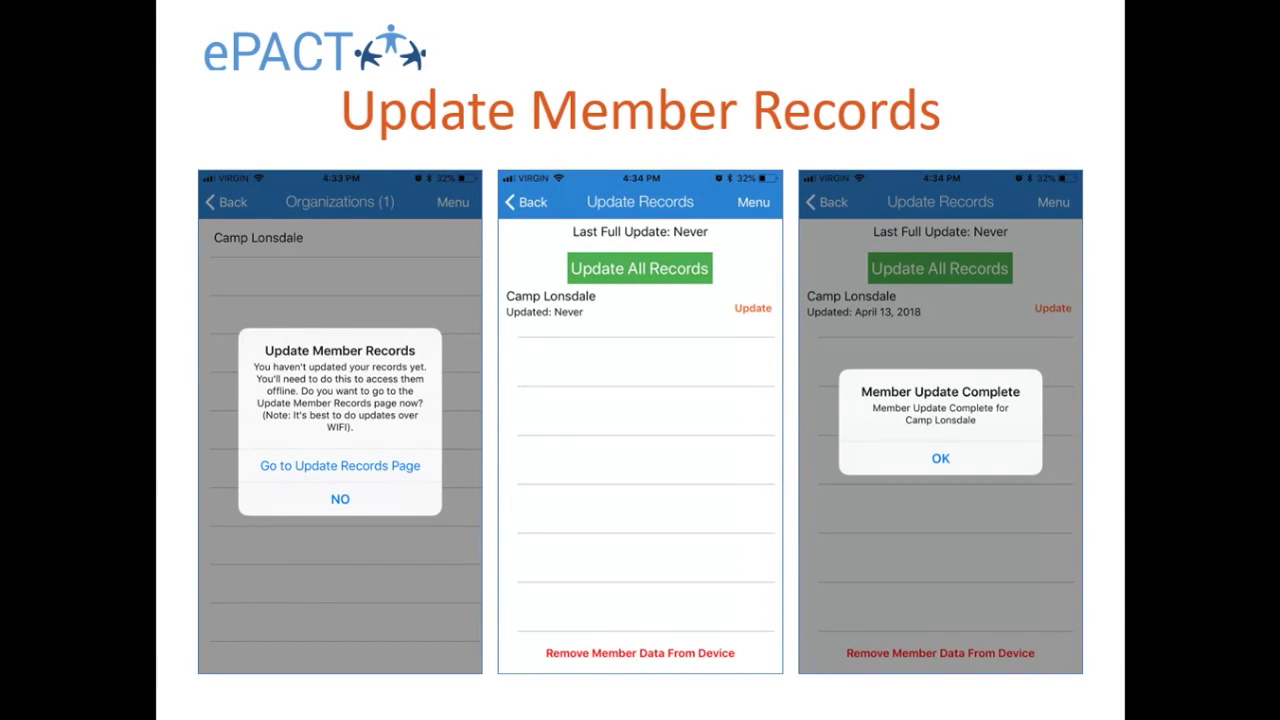